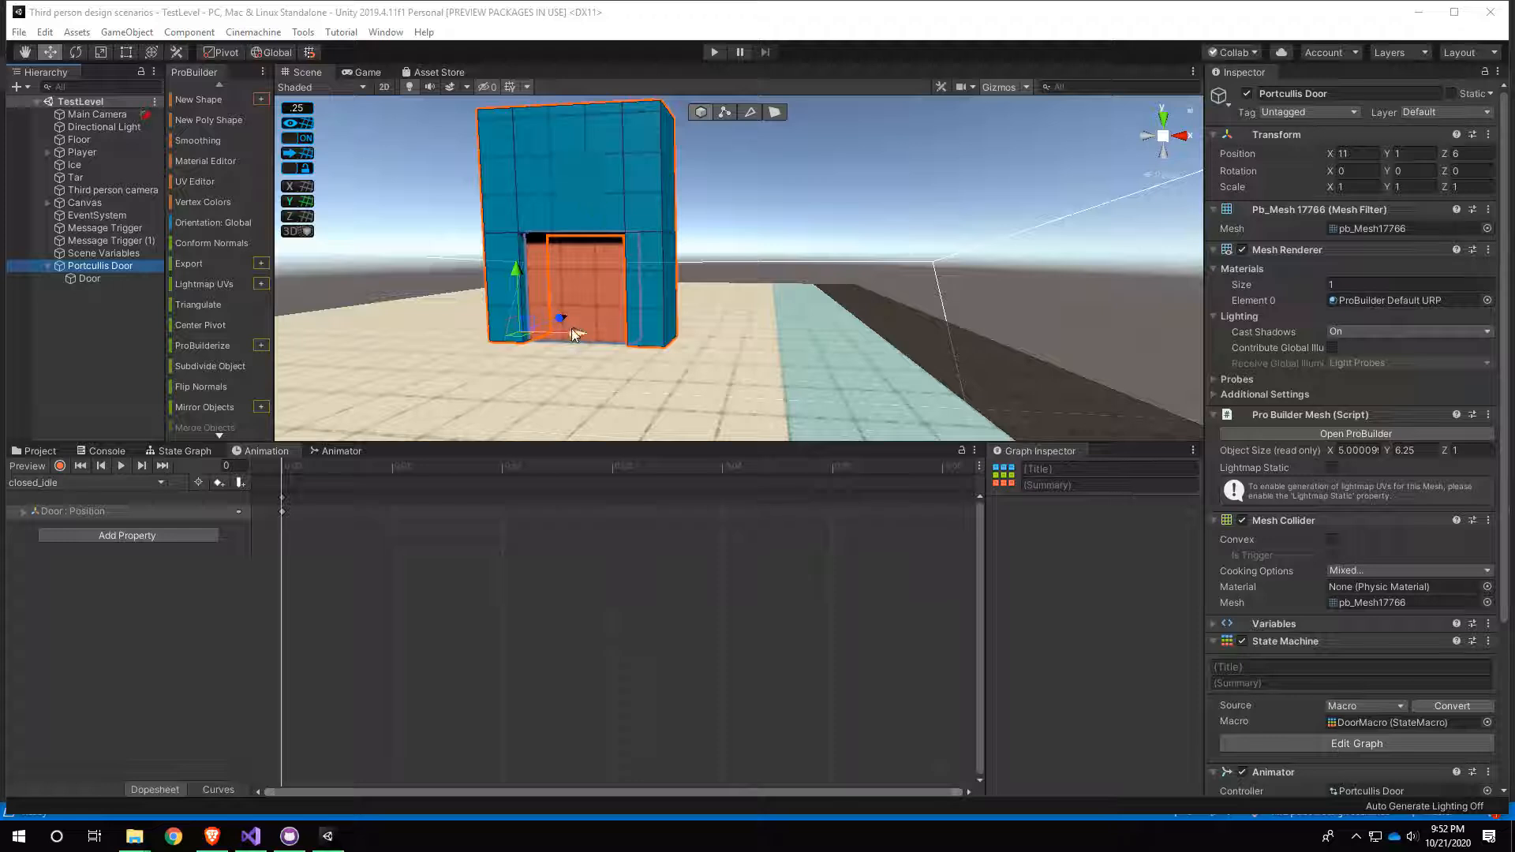
Step: Switch the Portcullis Door's animation to the open_idle clip and back to closed_idle to compare both door poses
click(135, 480)
click(90, 512)
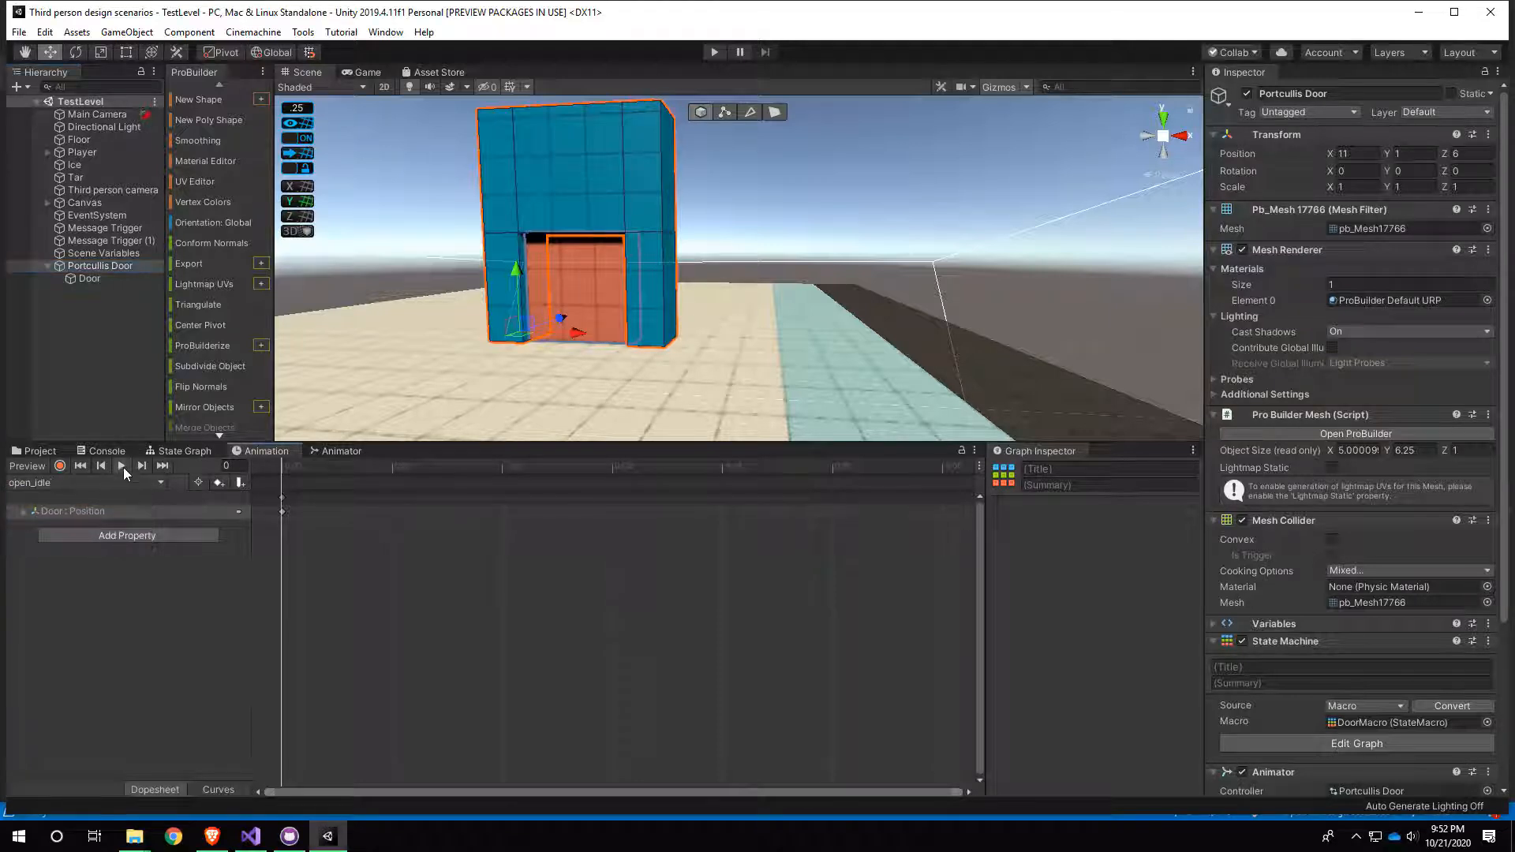
click(102, 482)
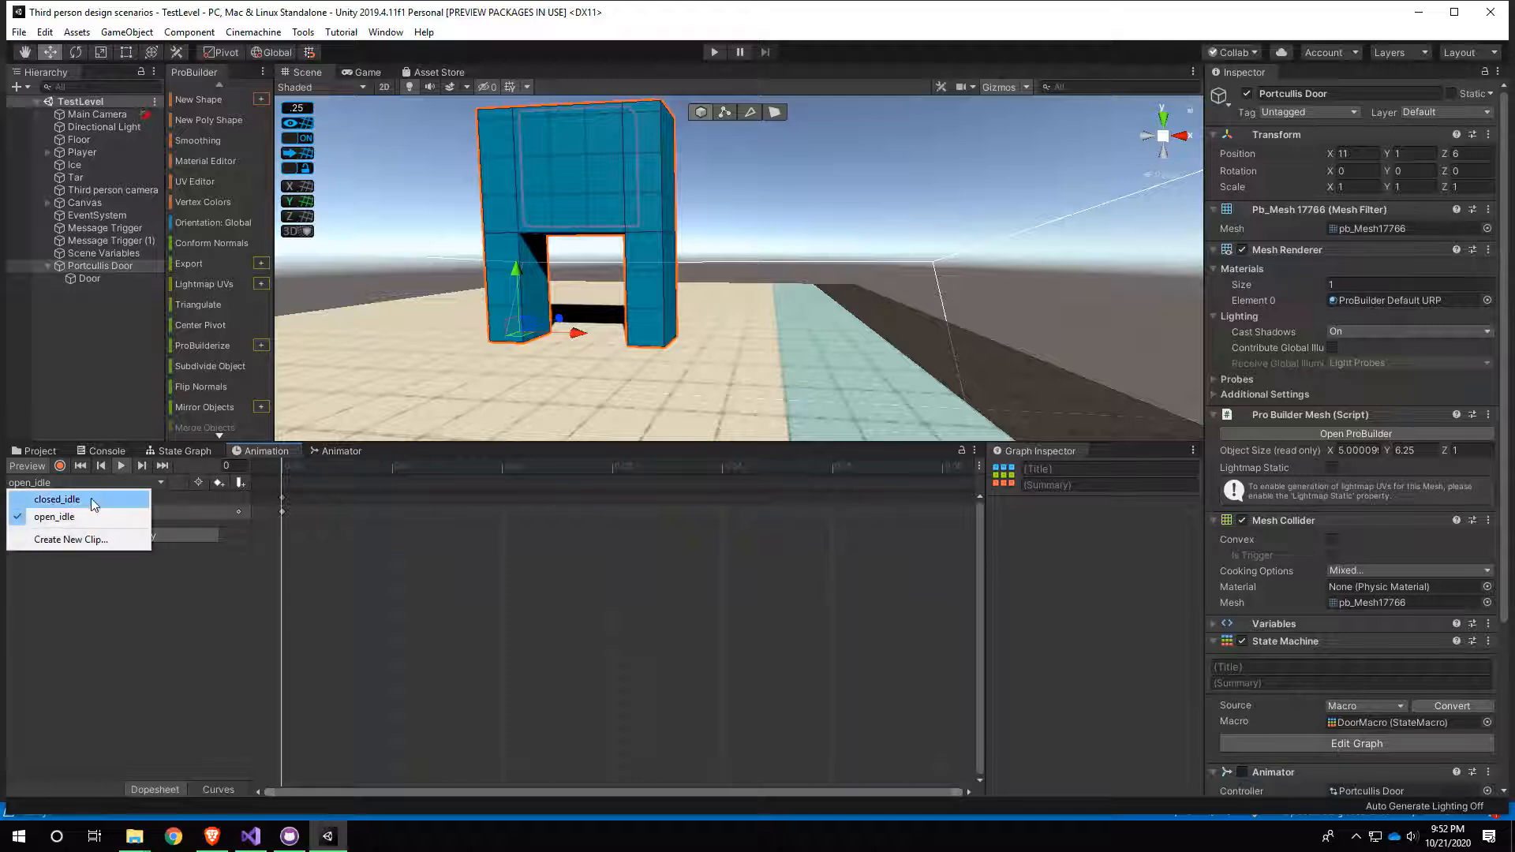
click(94, 501)
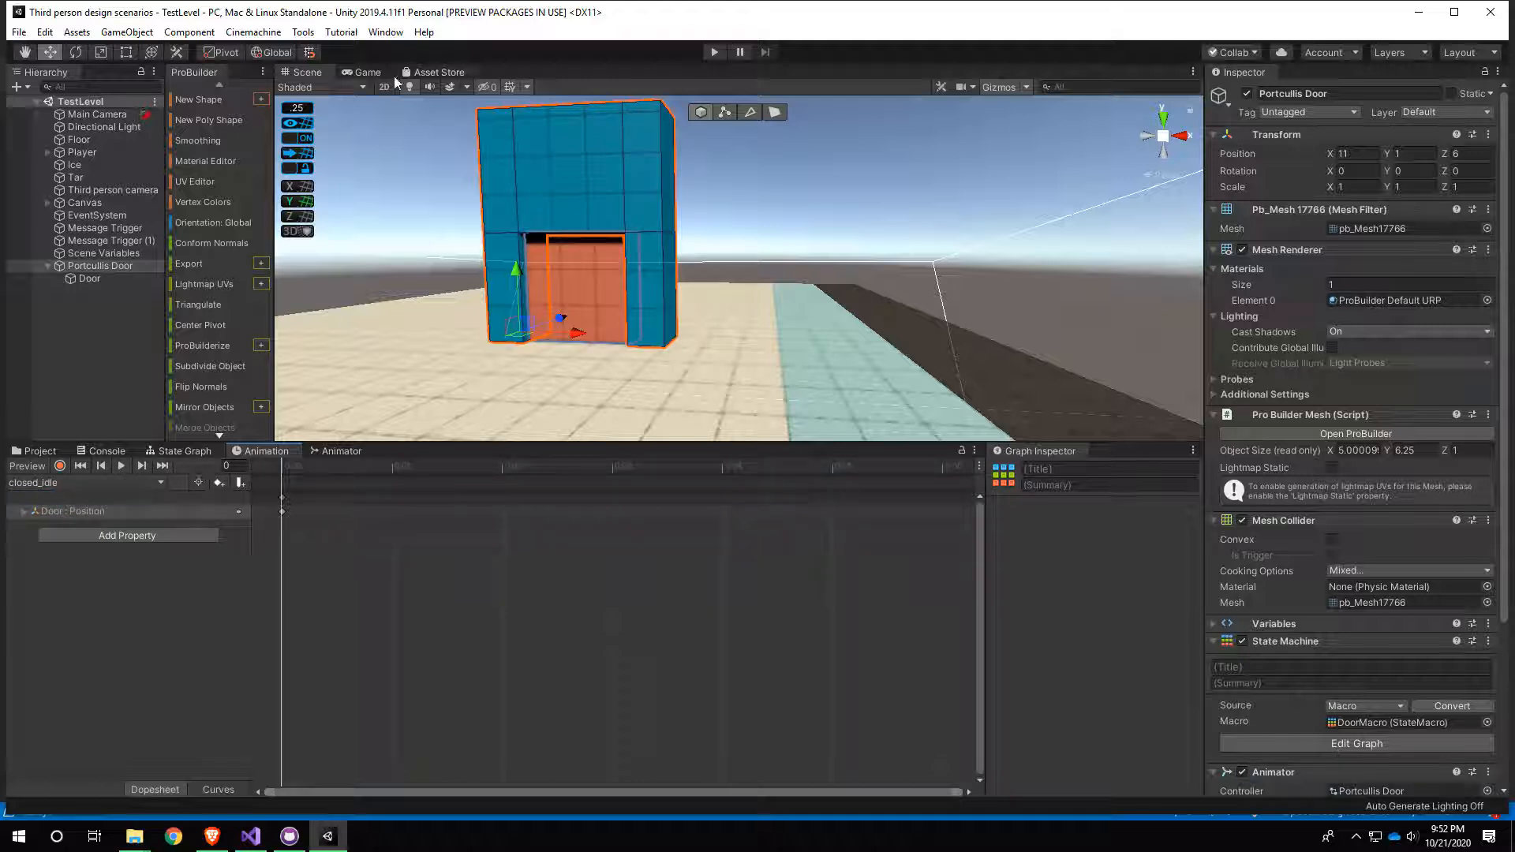
Step: Examine the closed_idle and open_idle states in the Animator graph and the transitions linking them
click(335, 452)
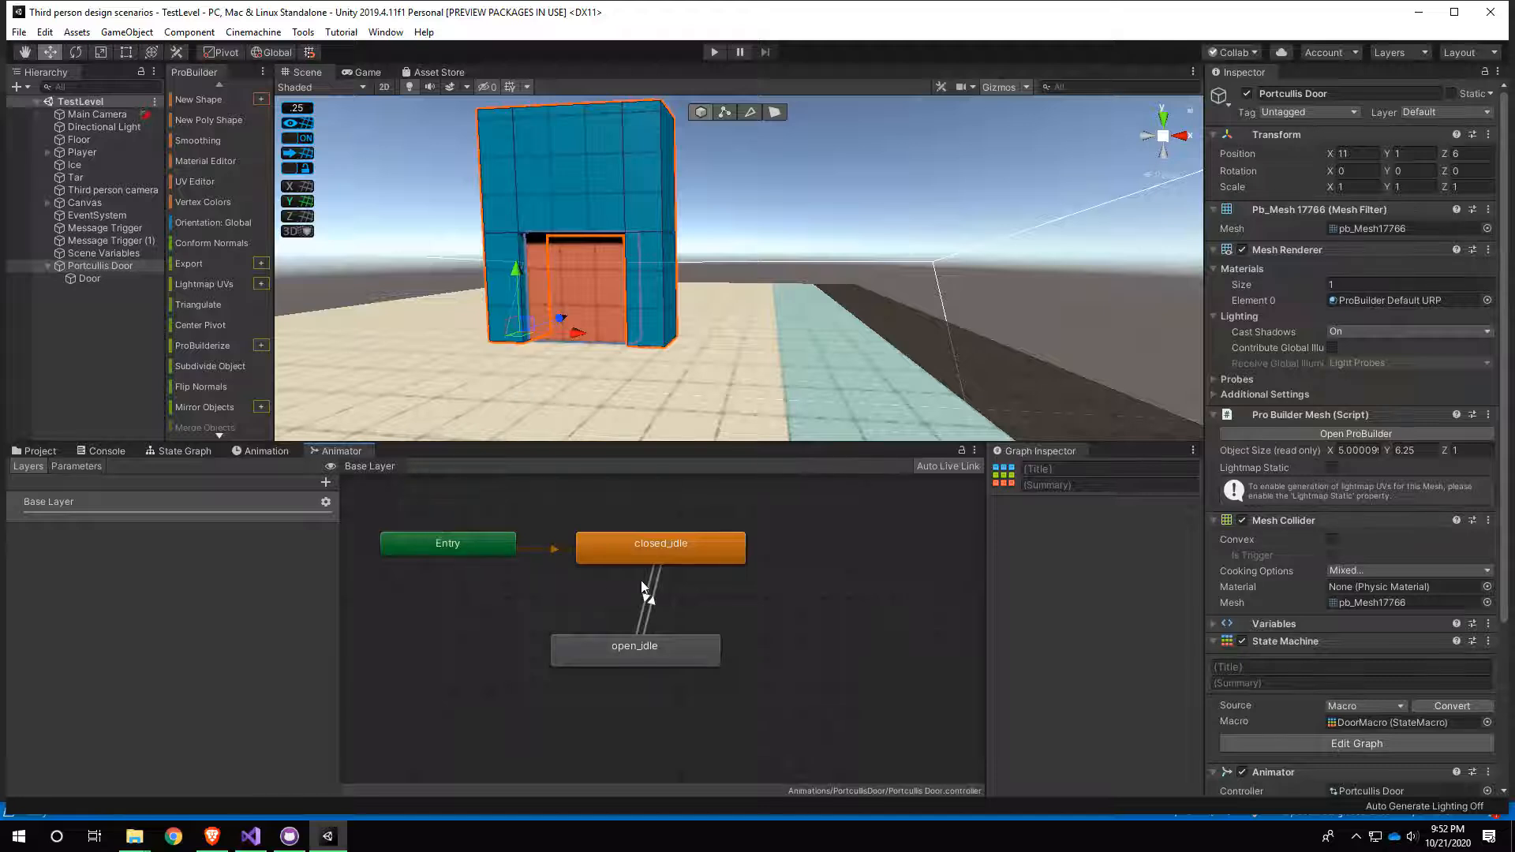
click(654, 543)
click(644, 661)
click(648, 552)
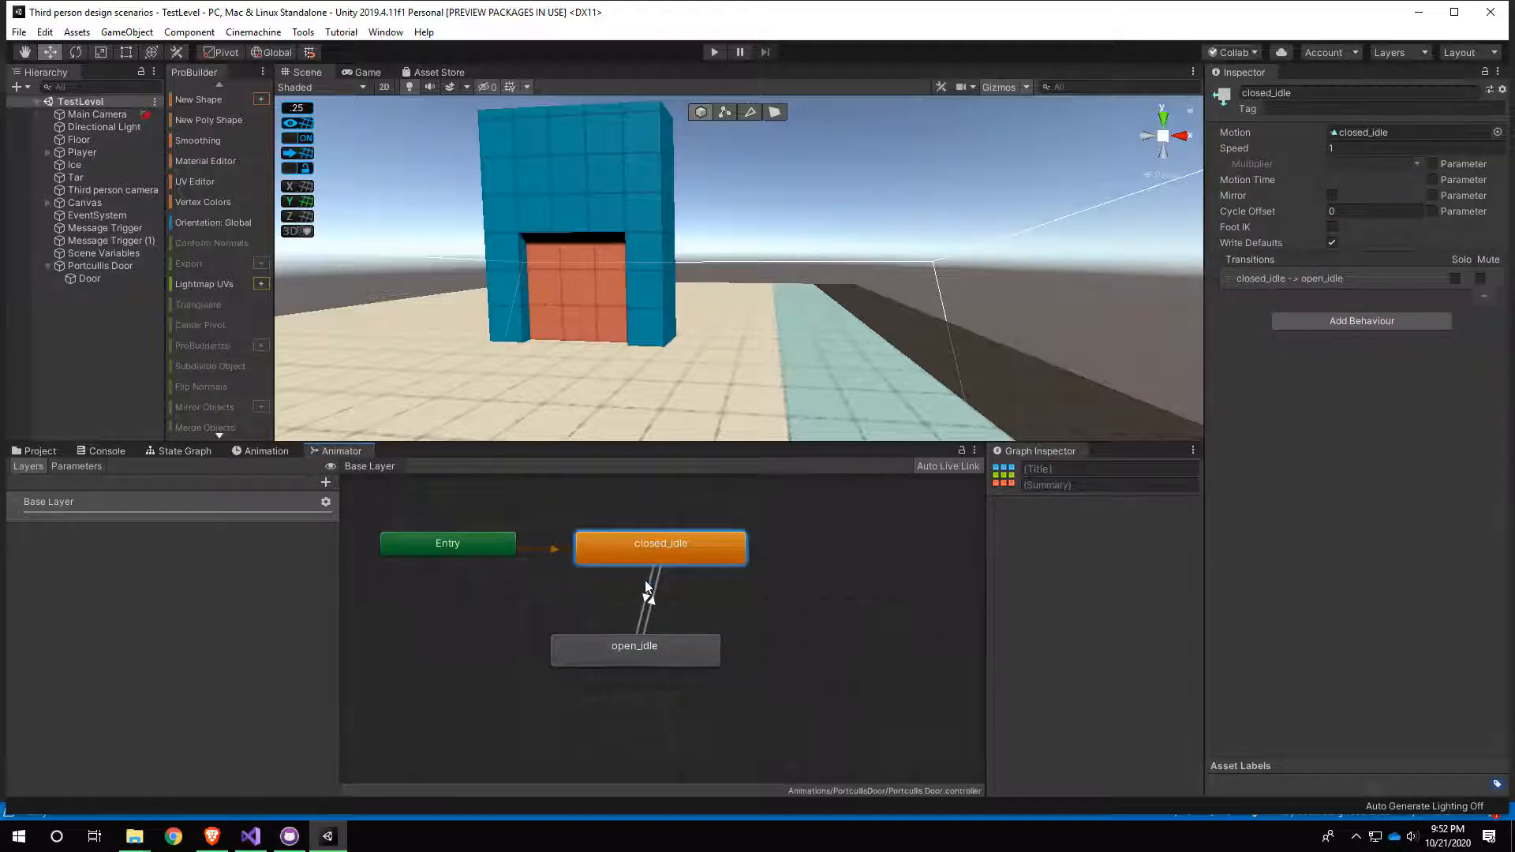
click(637, 650)
click(677, 548)
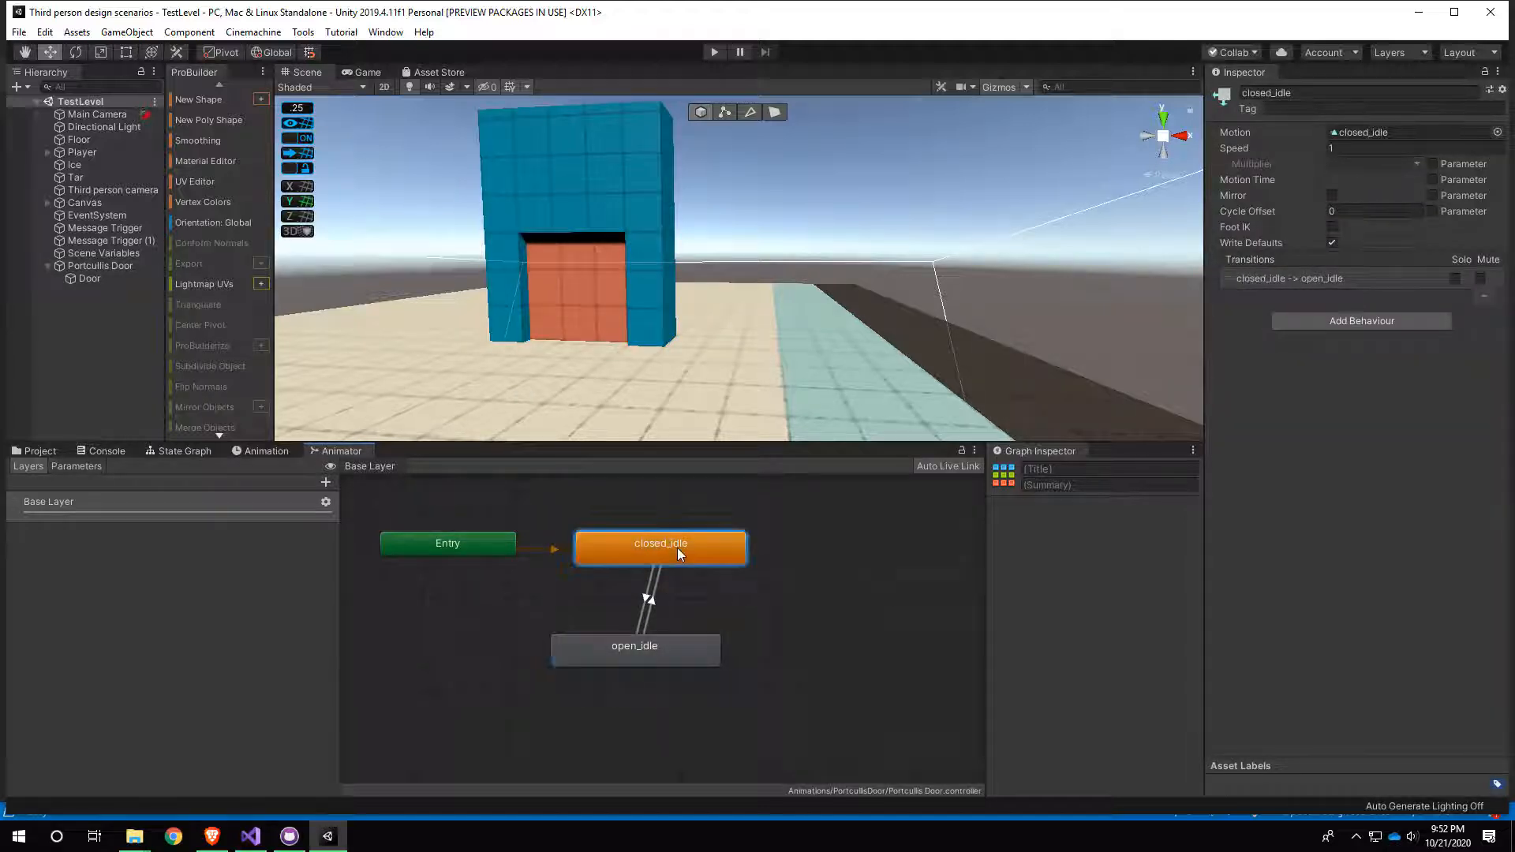
click(657, 650)
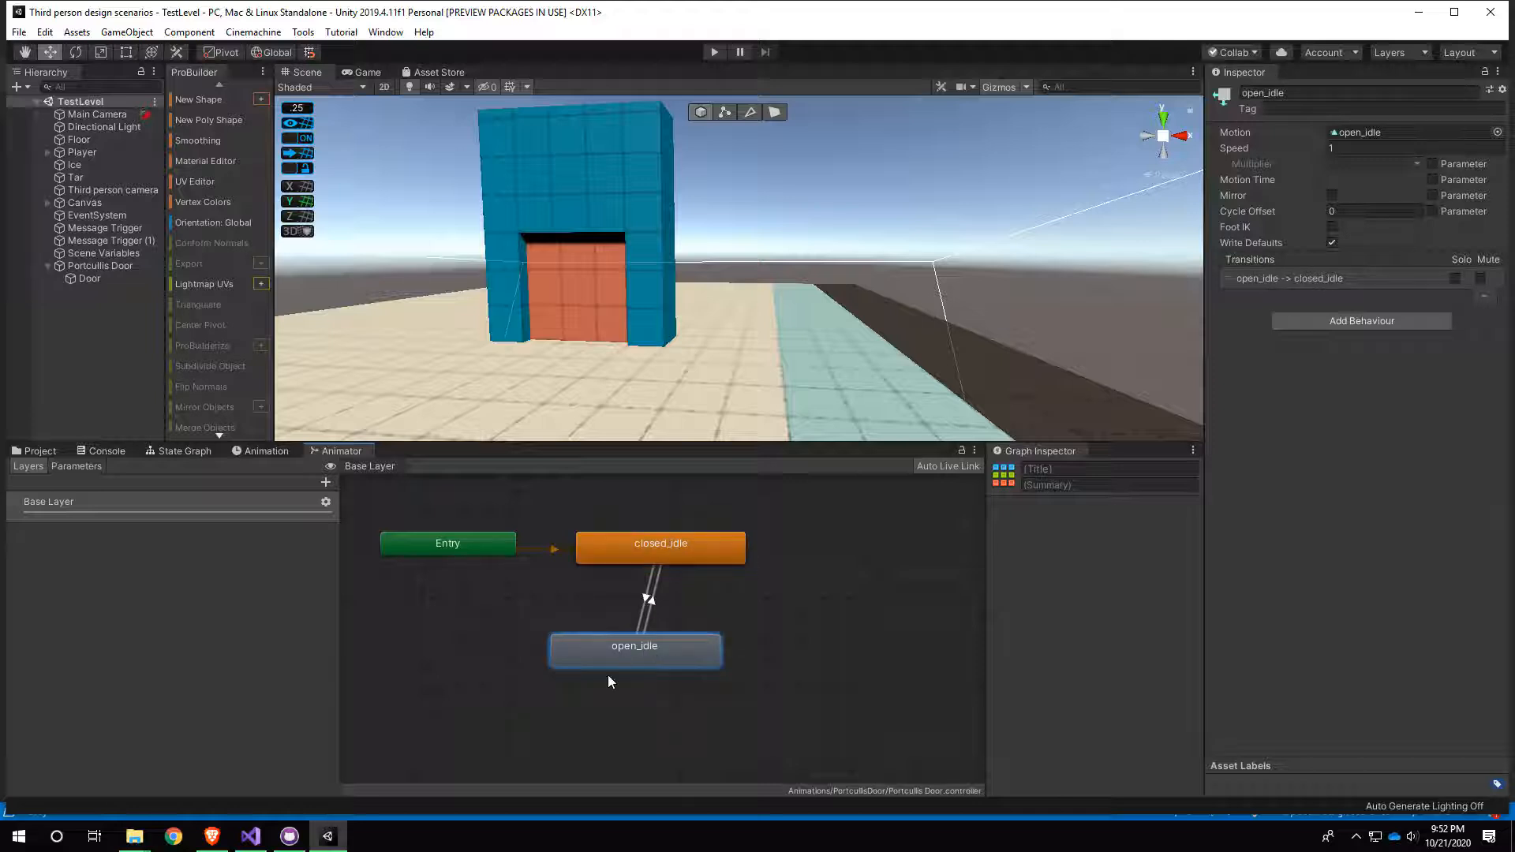
click(643, 612)
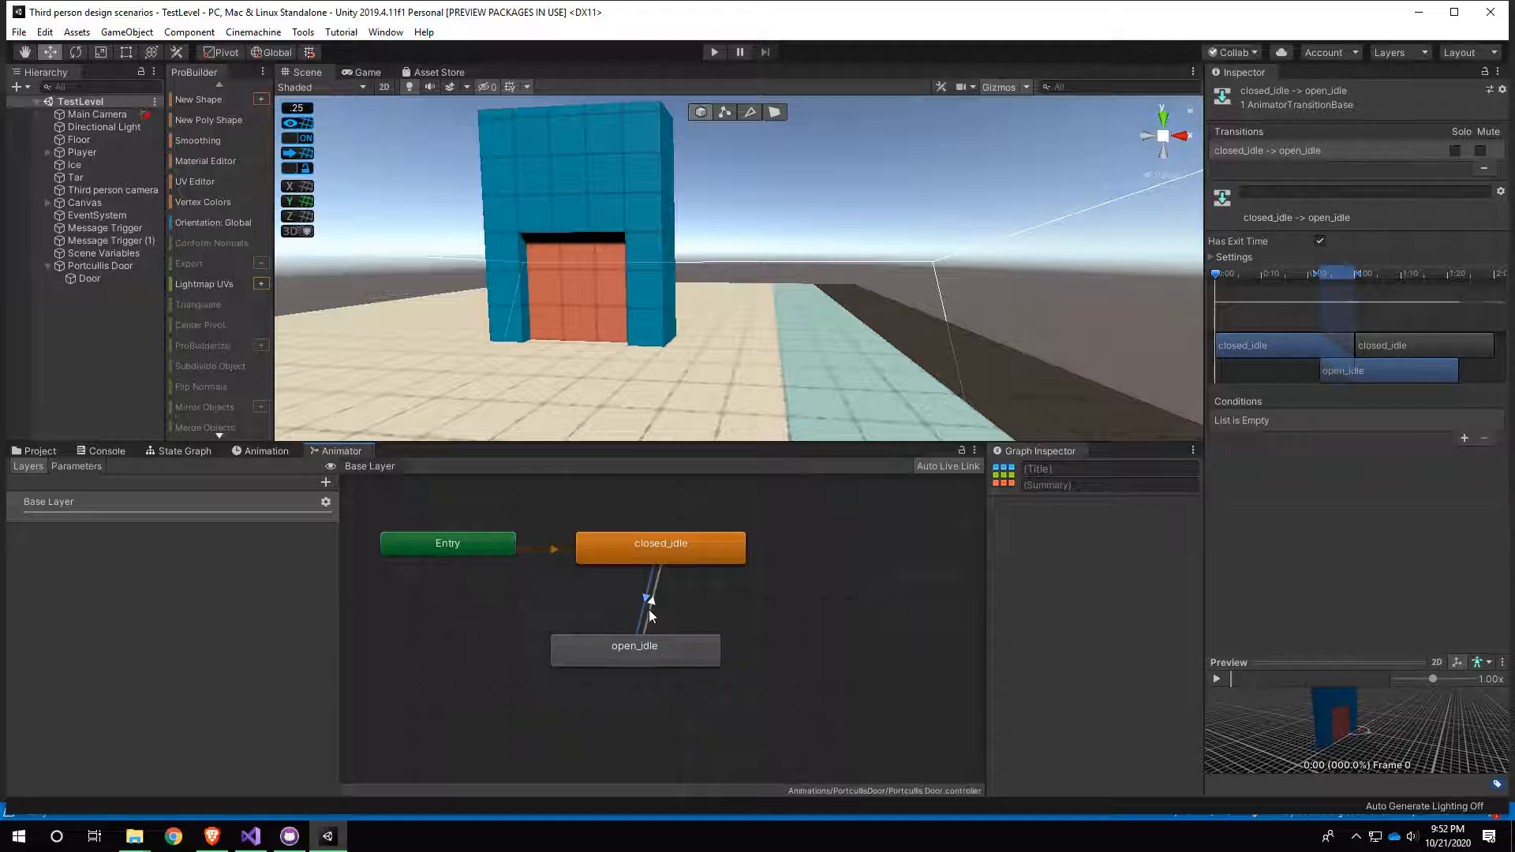
click(639, 645)
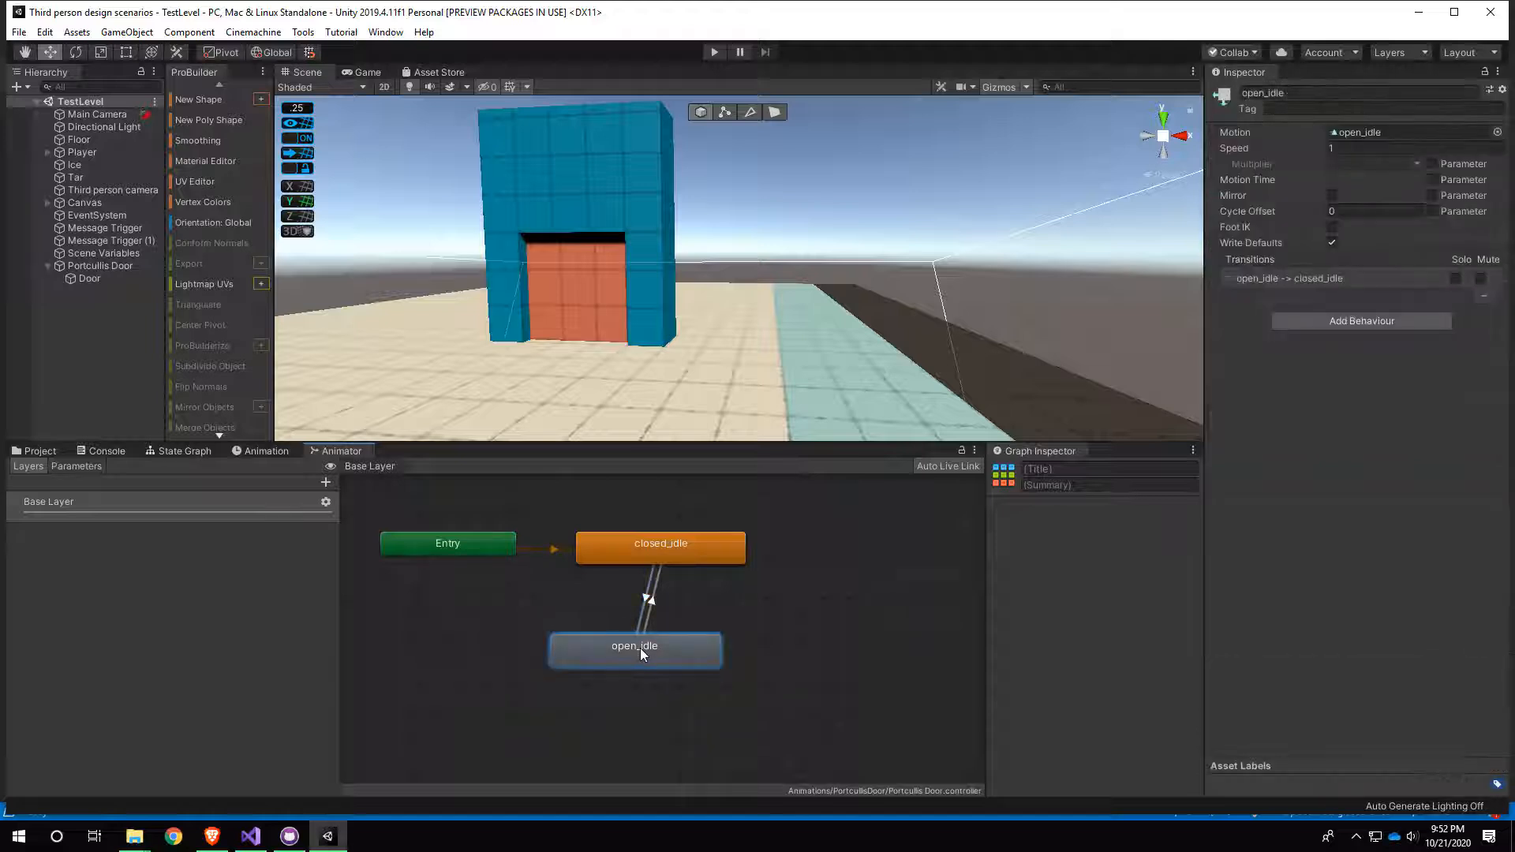
click(670, 550)
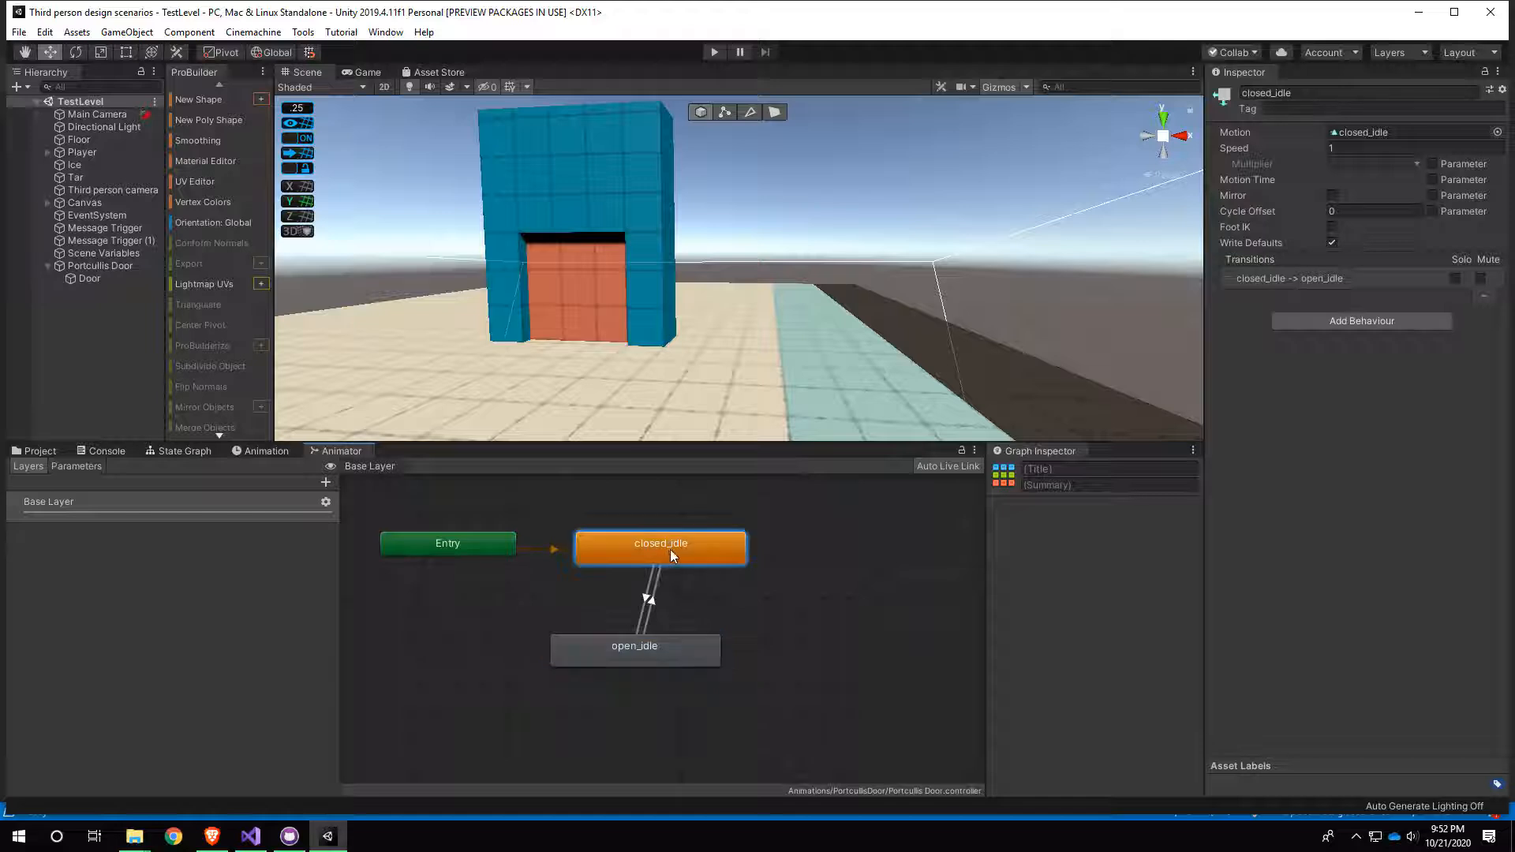
Step: Inspect the closed_idle to open_idle transition's settings and run the scene briefly to watch how the door's states switch
click(642, 601)
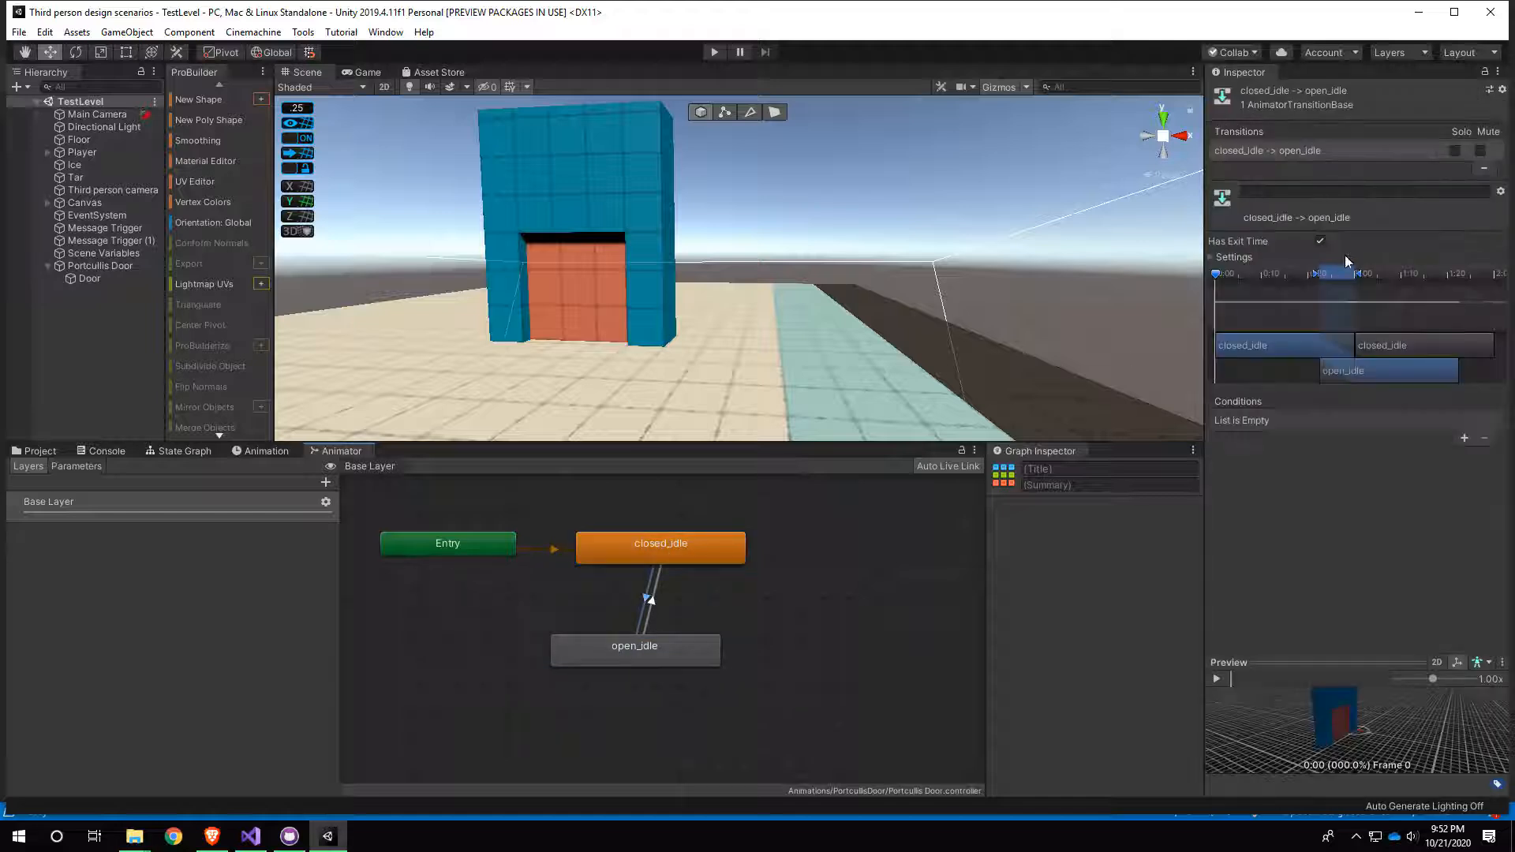
click(1222, 258)
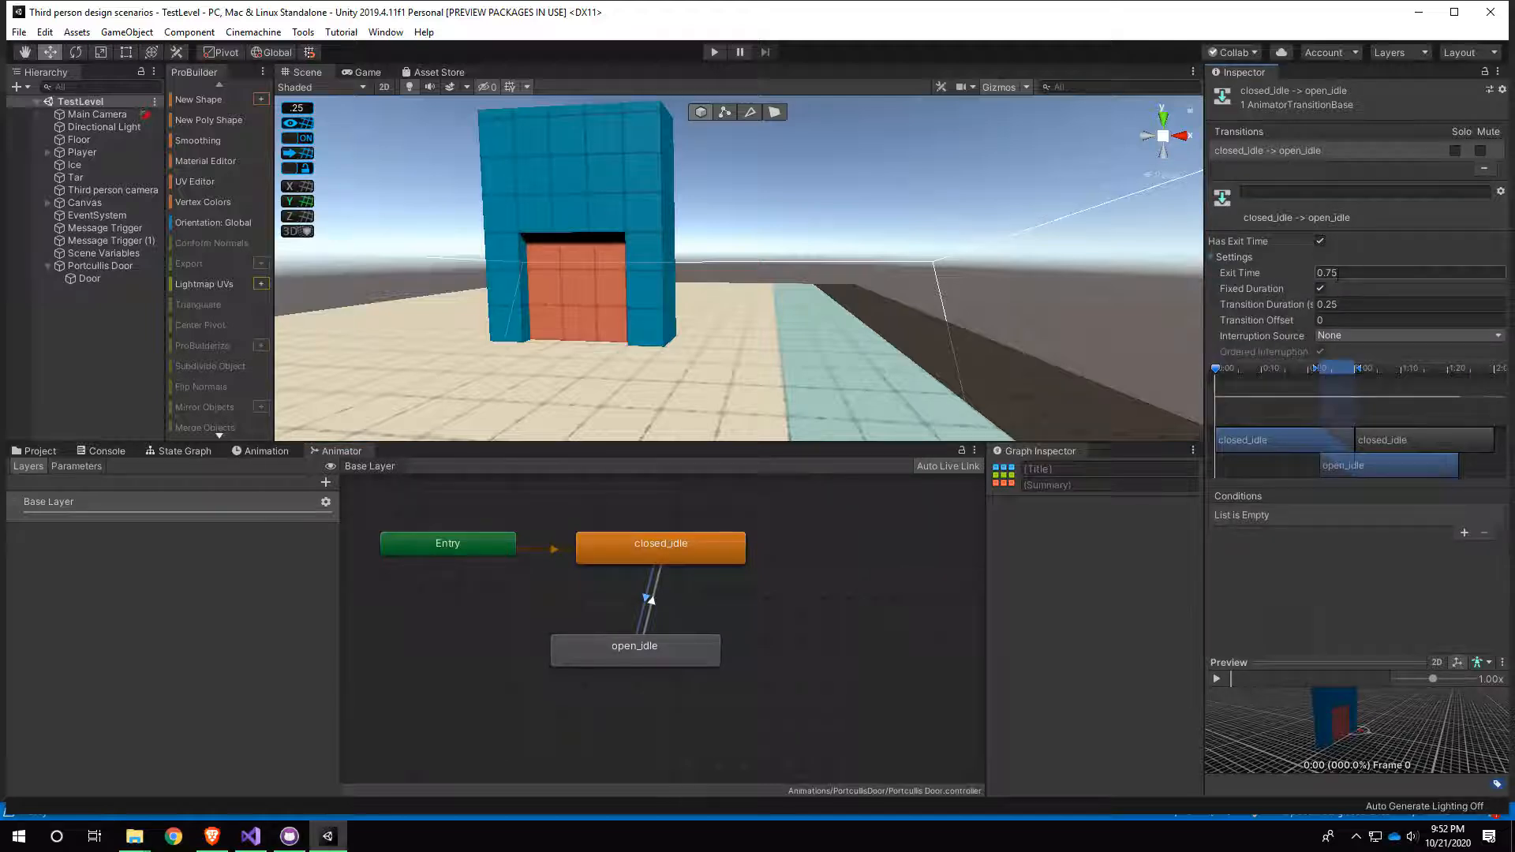
click(710, 59)
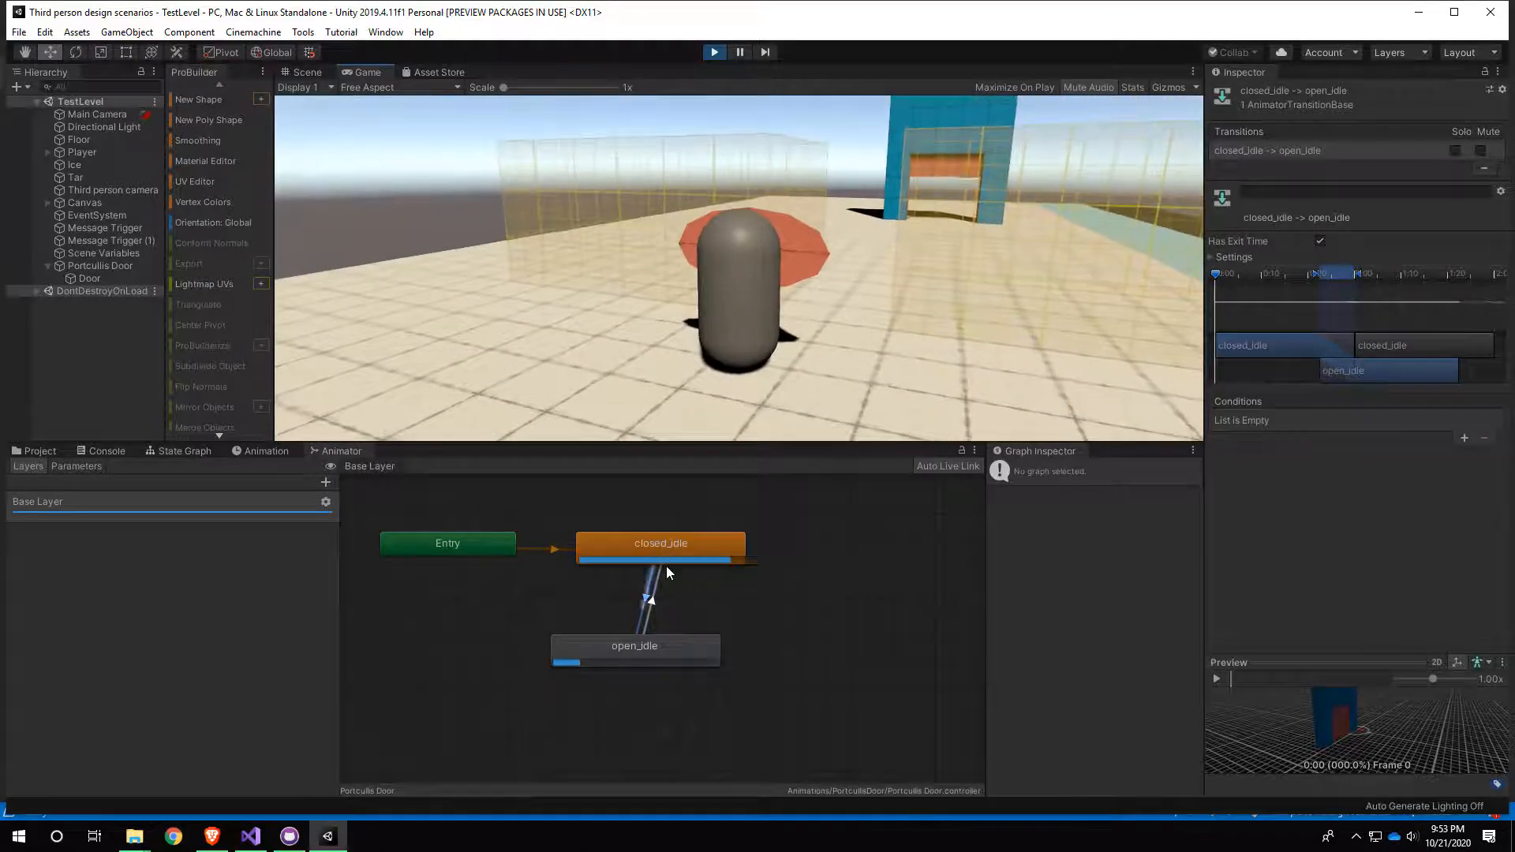
click(715, 52)
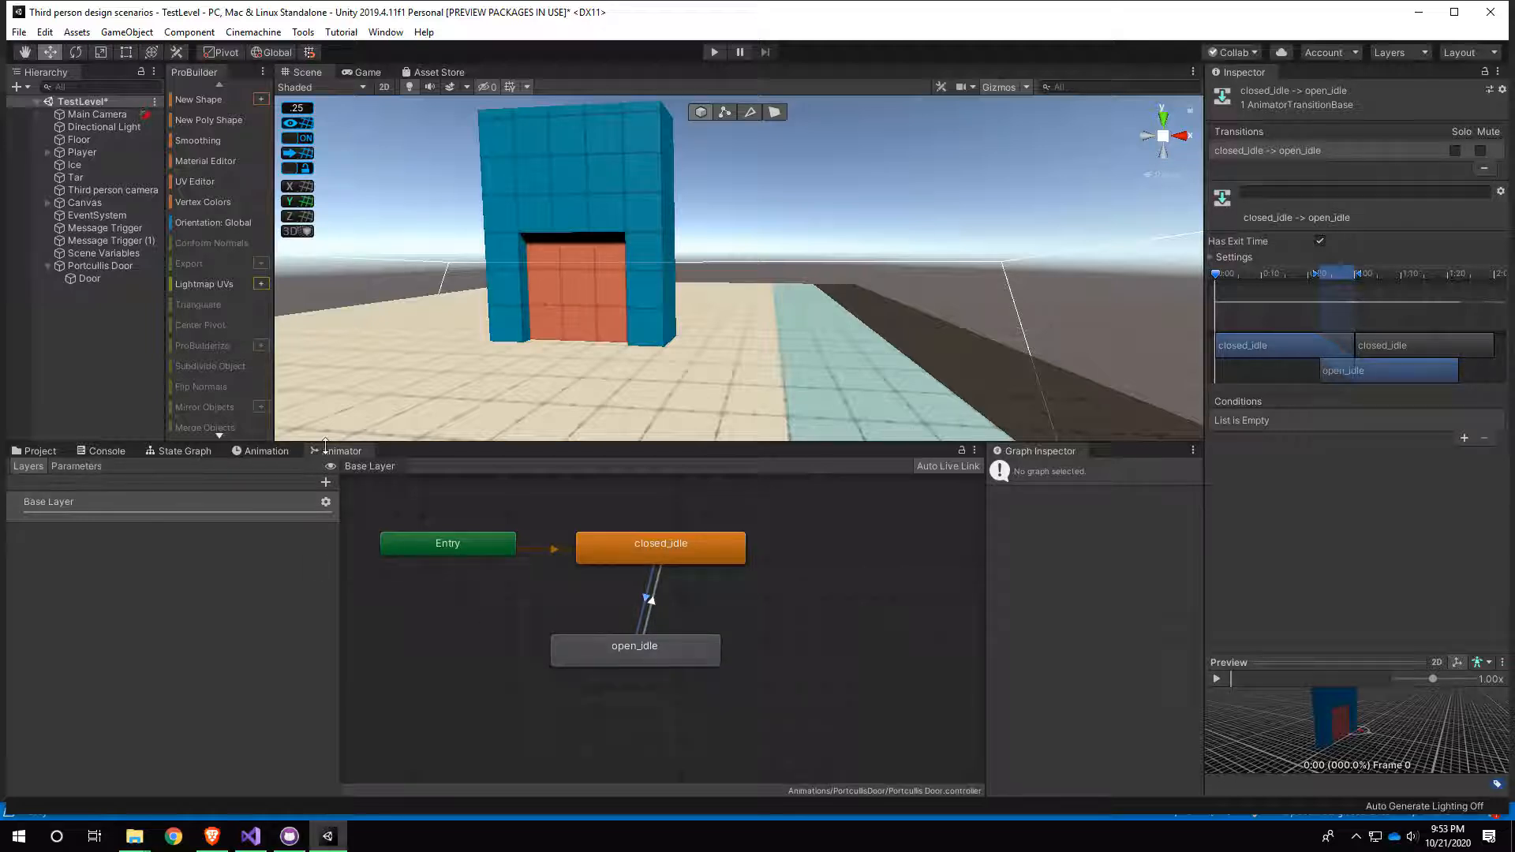
Step: Open the Portcullis Door's animator controller and add a Bool parameter named isOpen
click(109, 254)
click(106, 267)
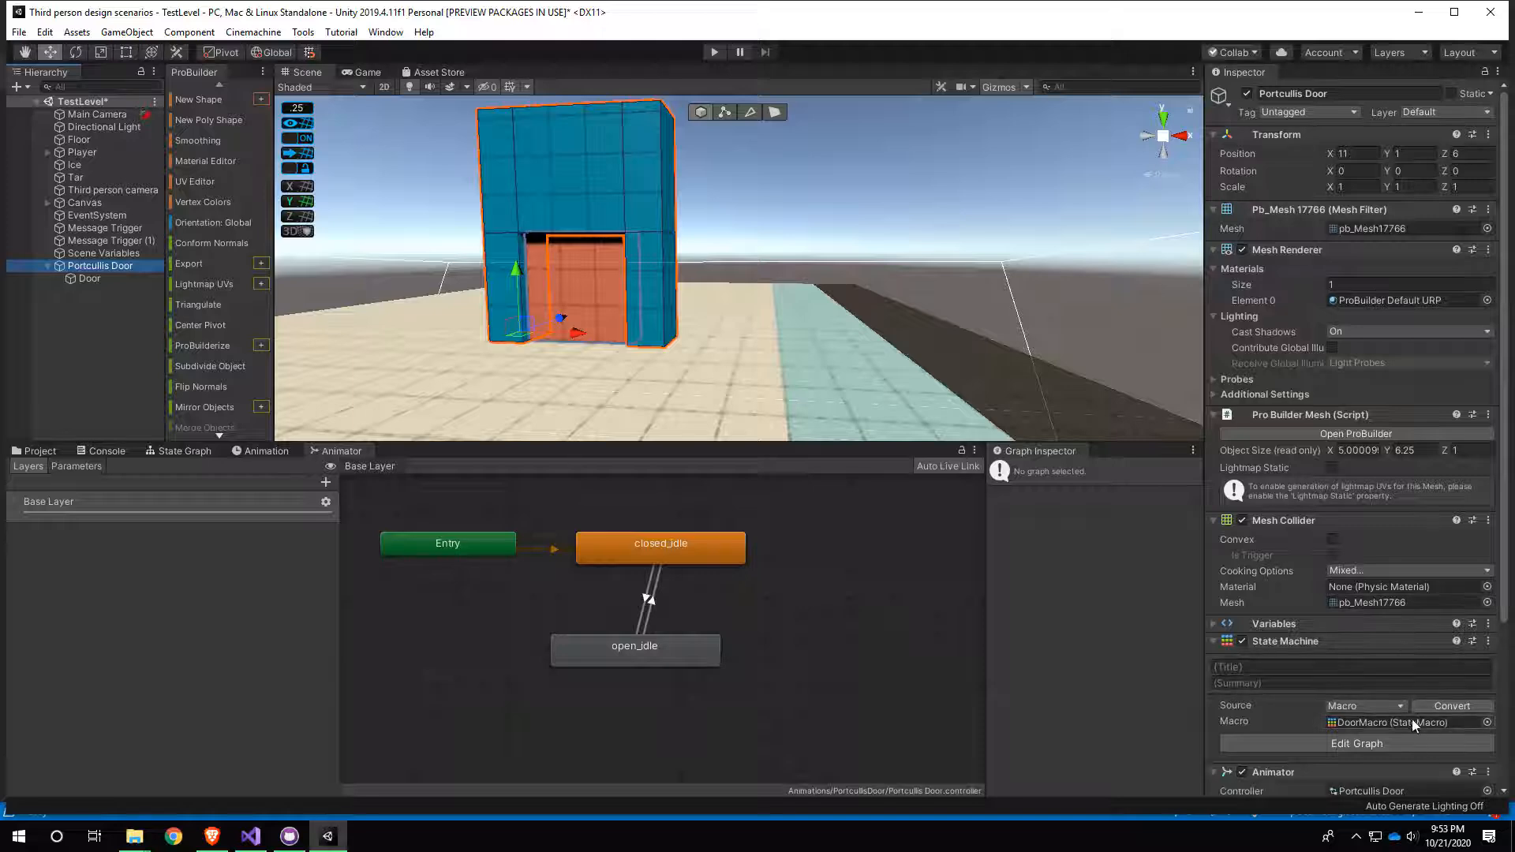
scroll(1377, 639, down, 3)
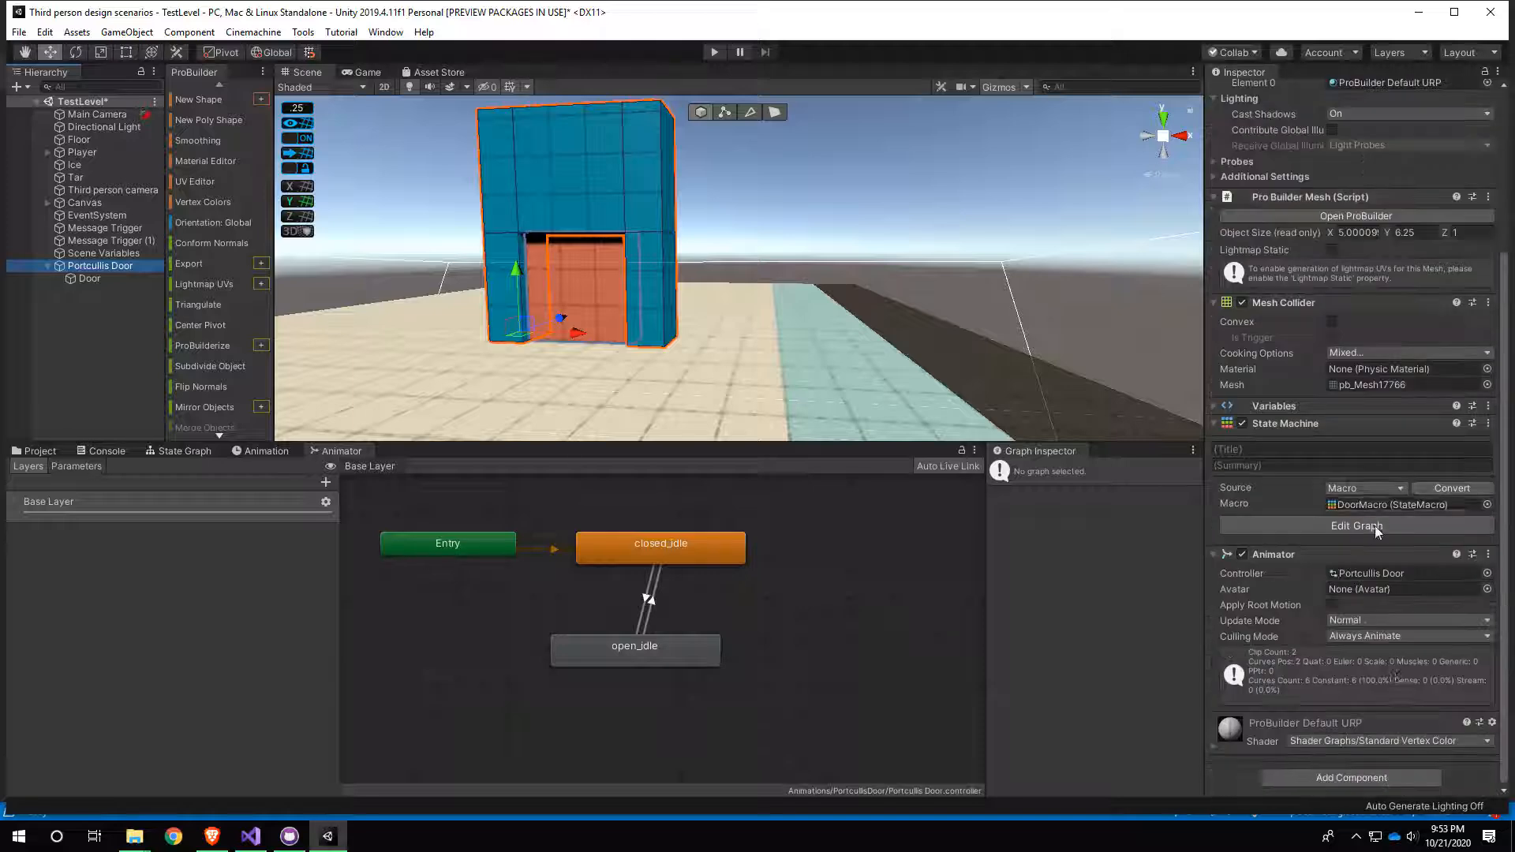
double_click(1378, 575)
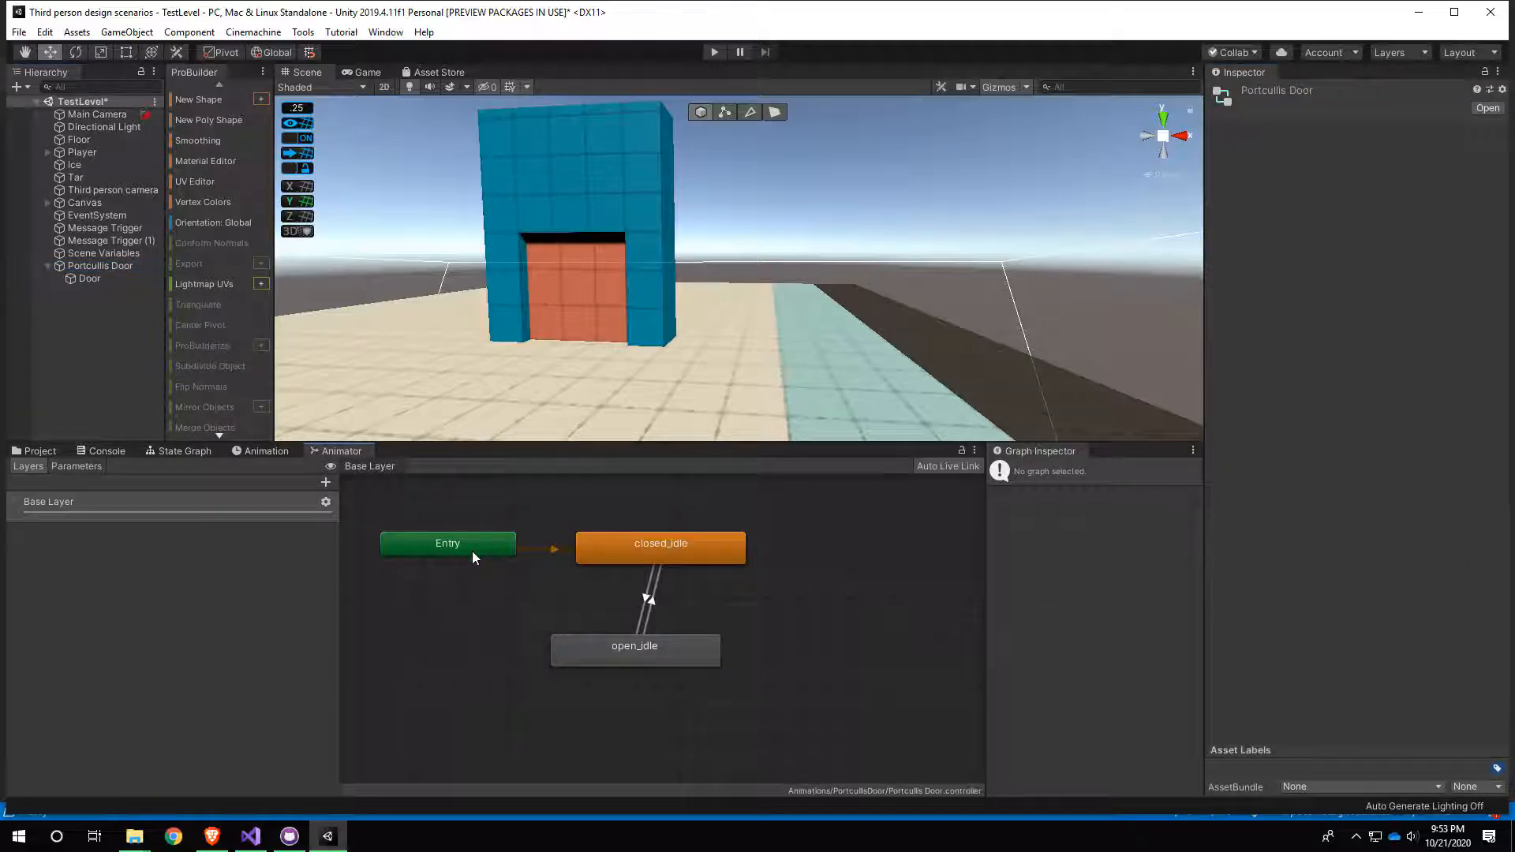
click(78, 465)
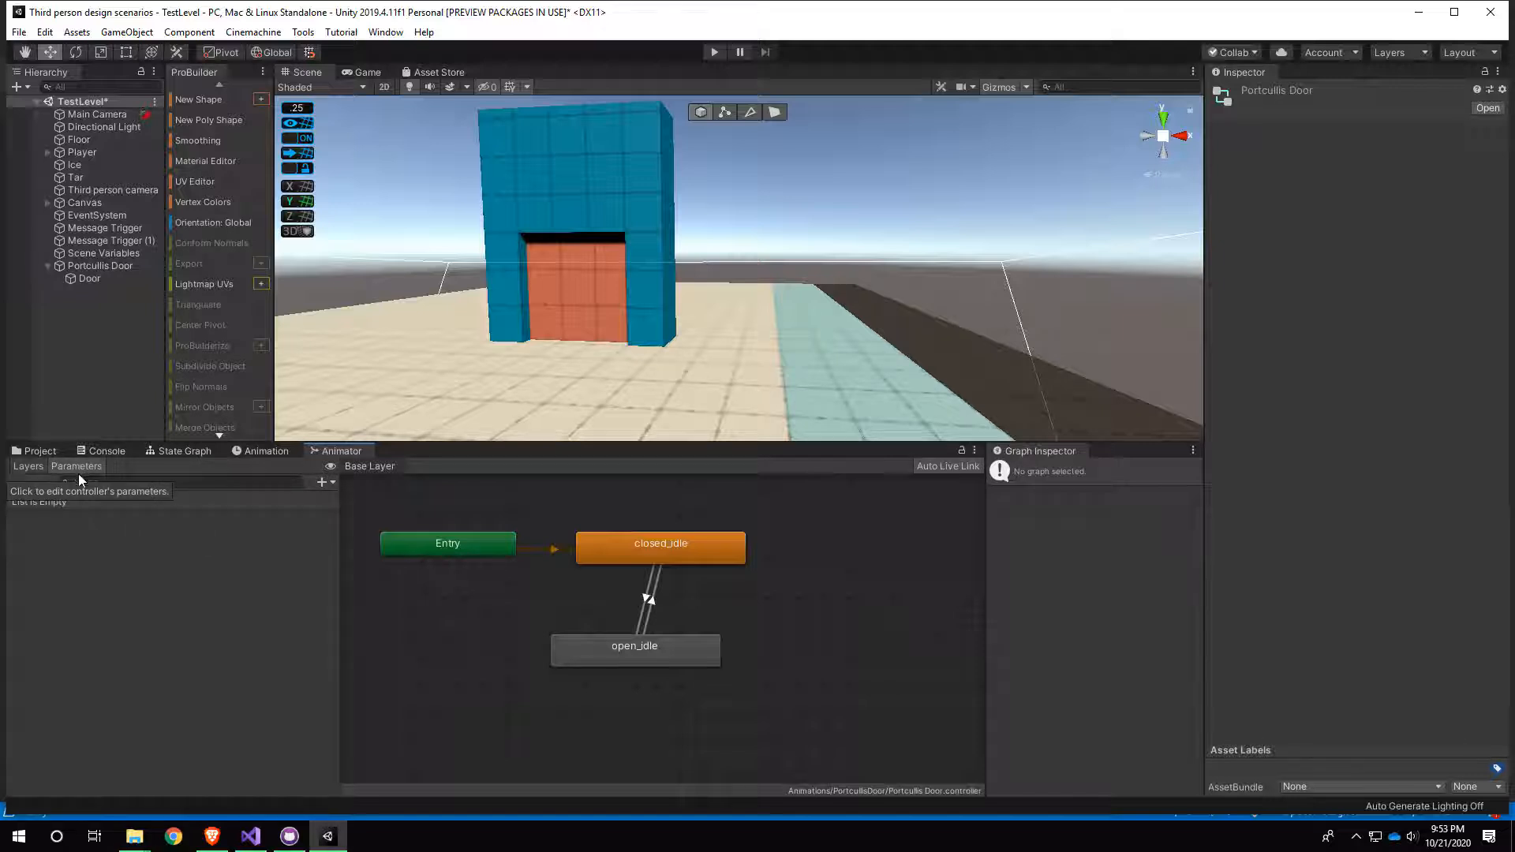
click(321, 483)
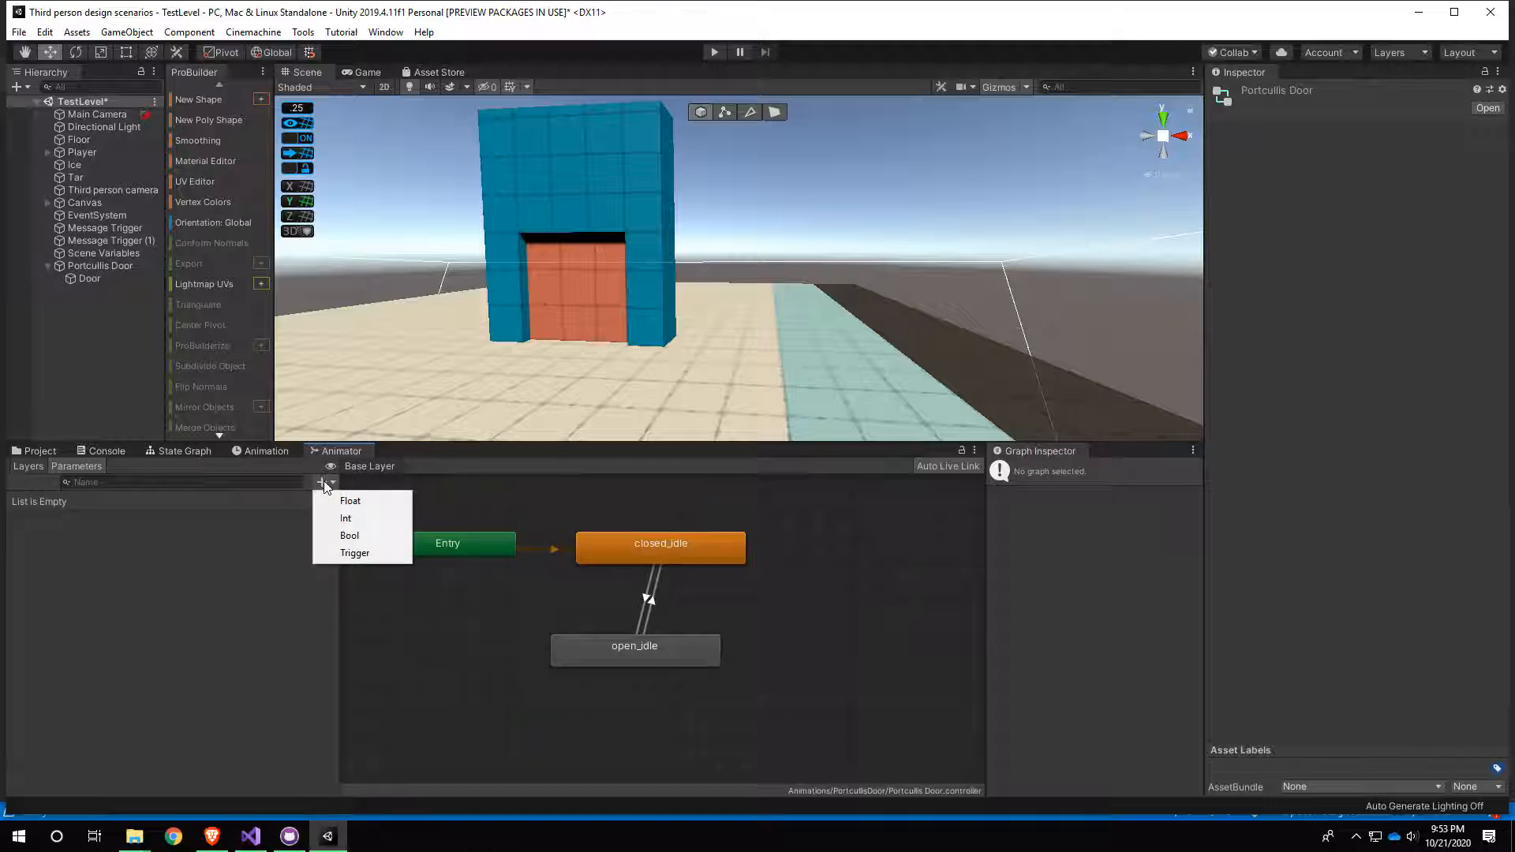
click(350, 536)
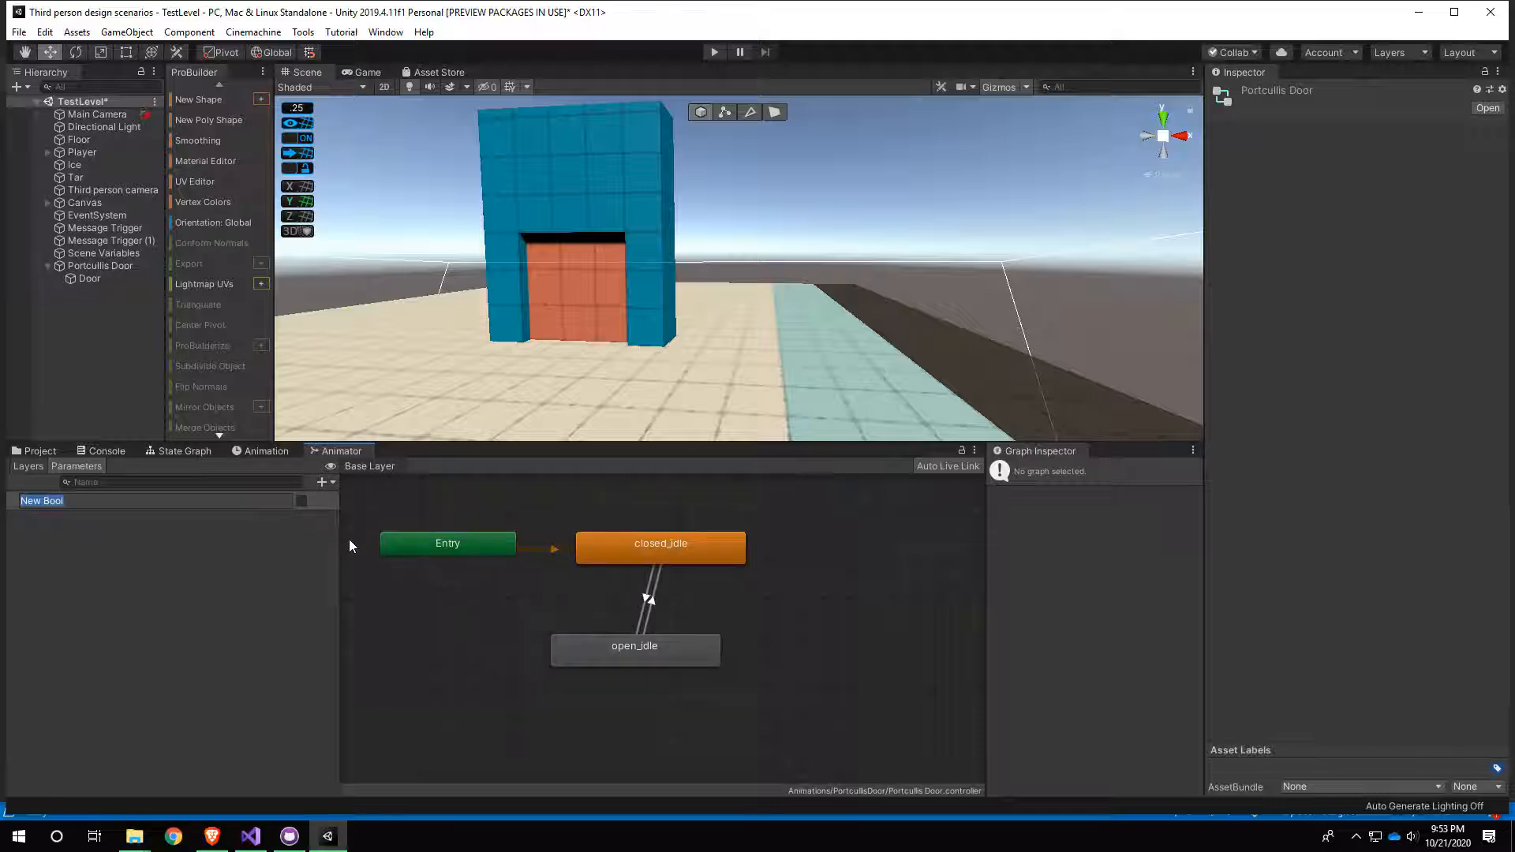
text(isOpen)
key(Return)
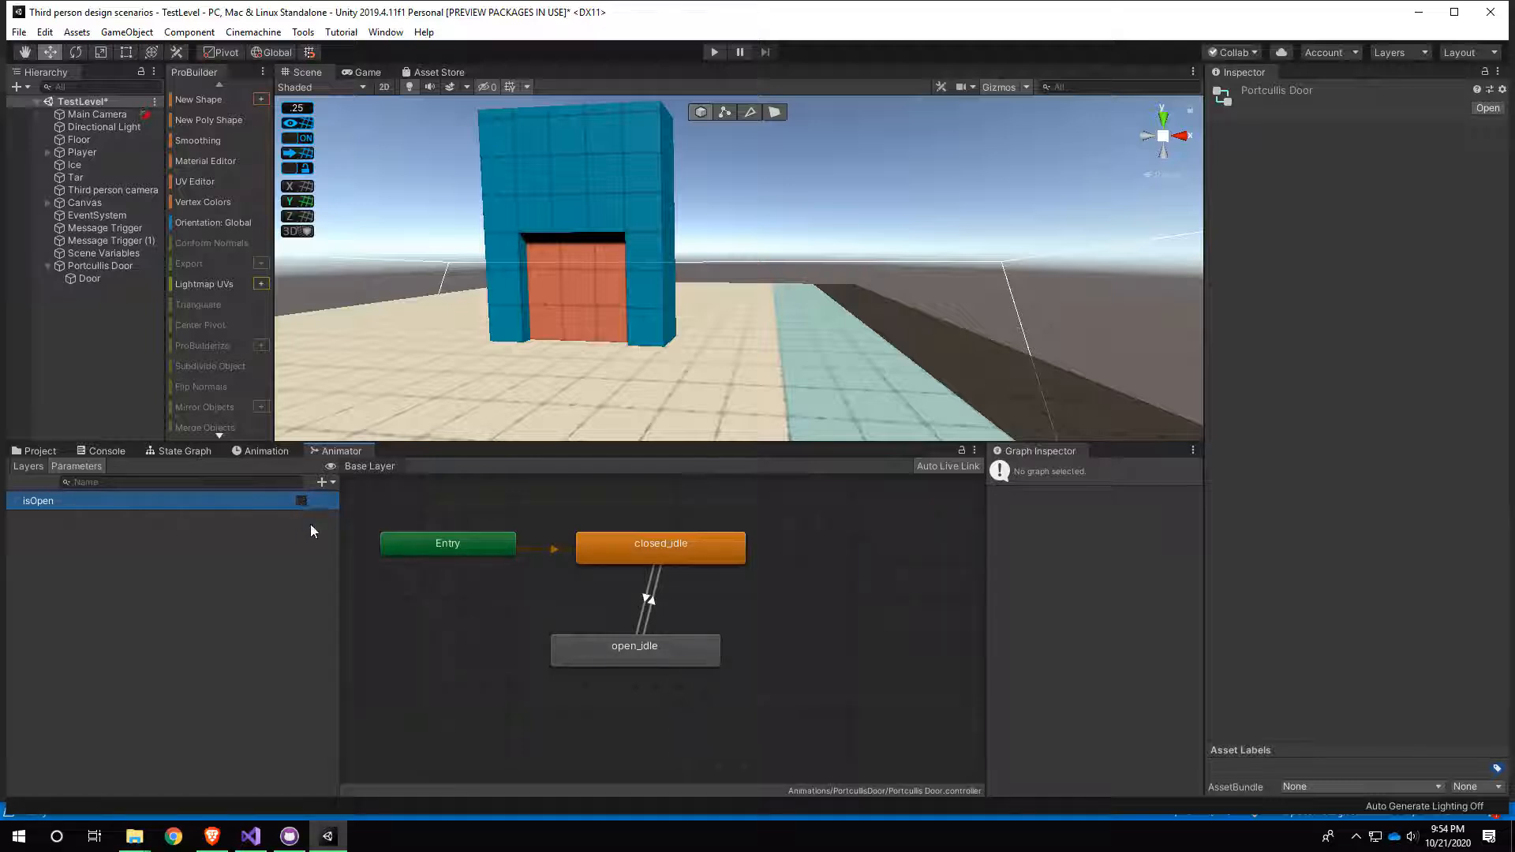
Step: Add a condition to the closed_idle to open_idle transition requiring isOpen to be true
click(669, 556)
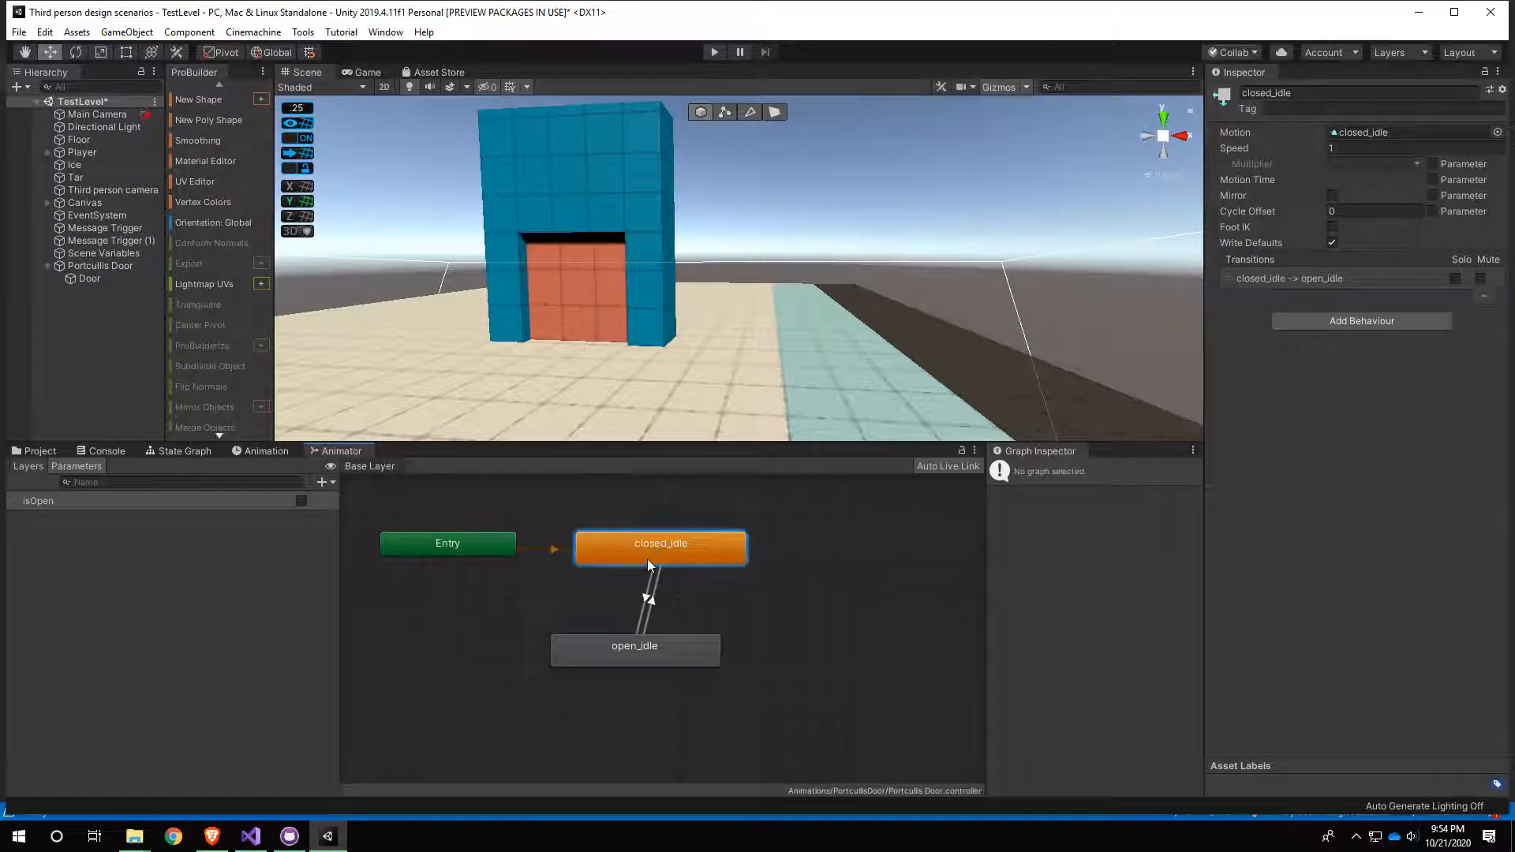
click(648, 581)
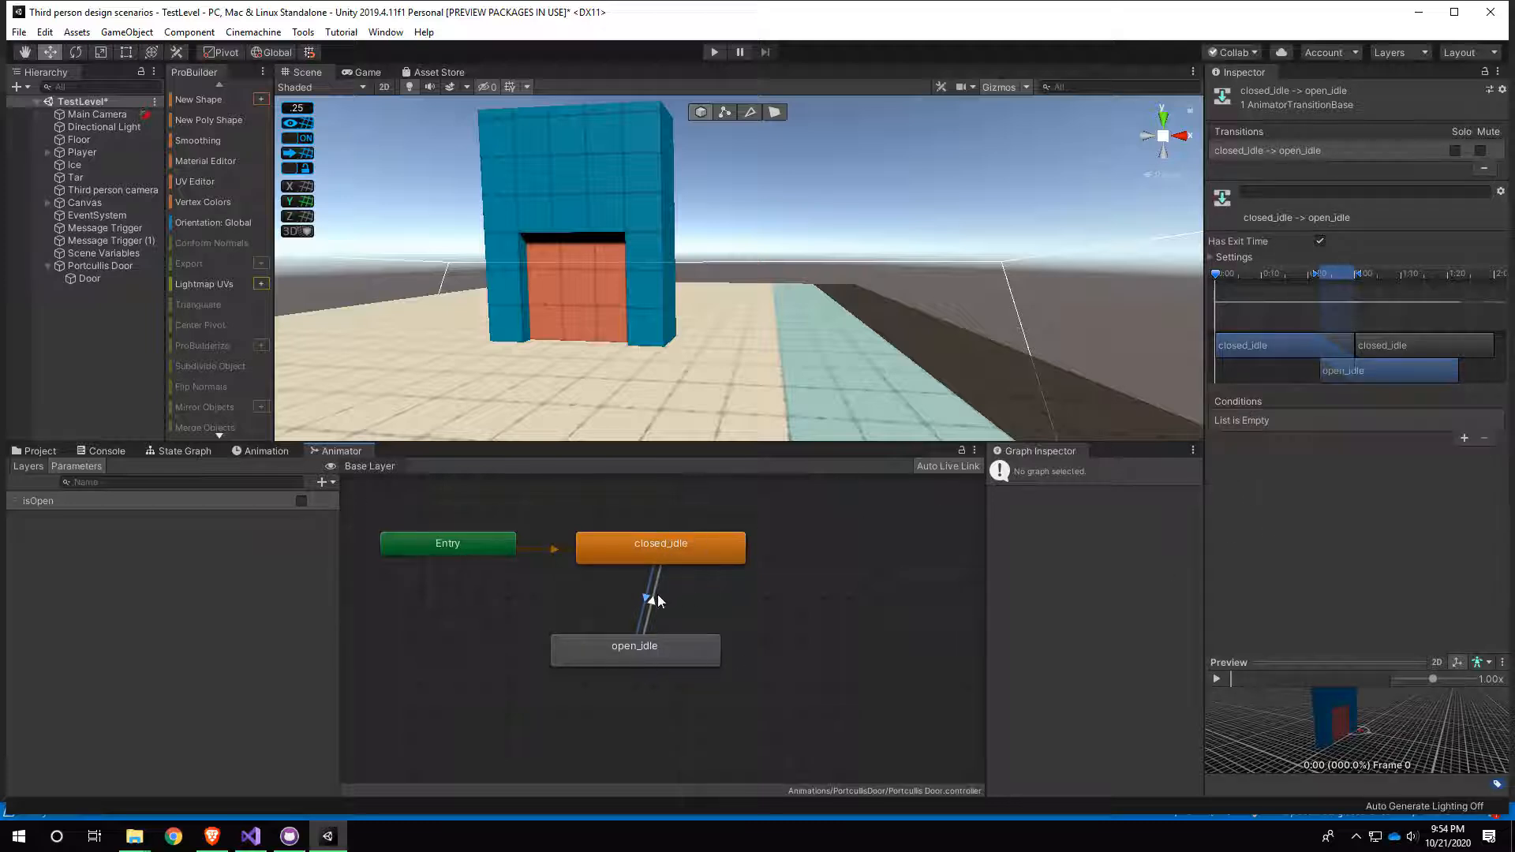
click(661, 552)
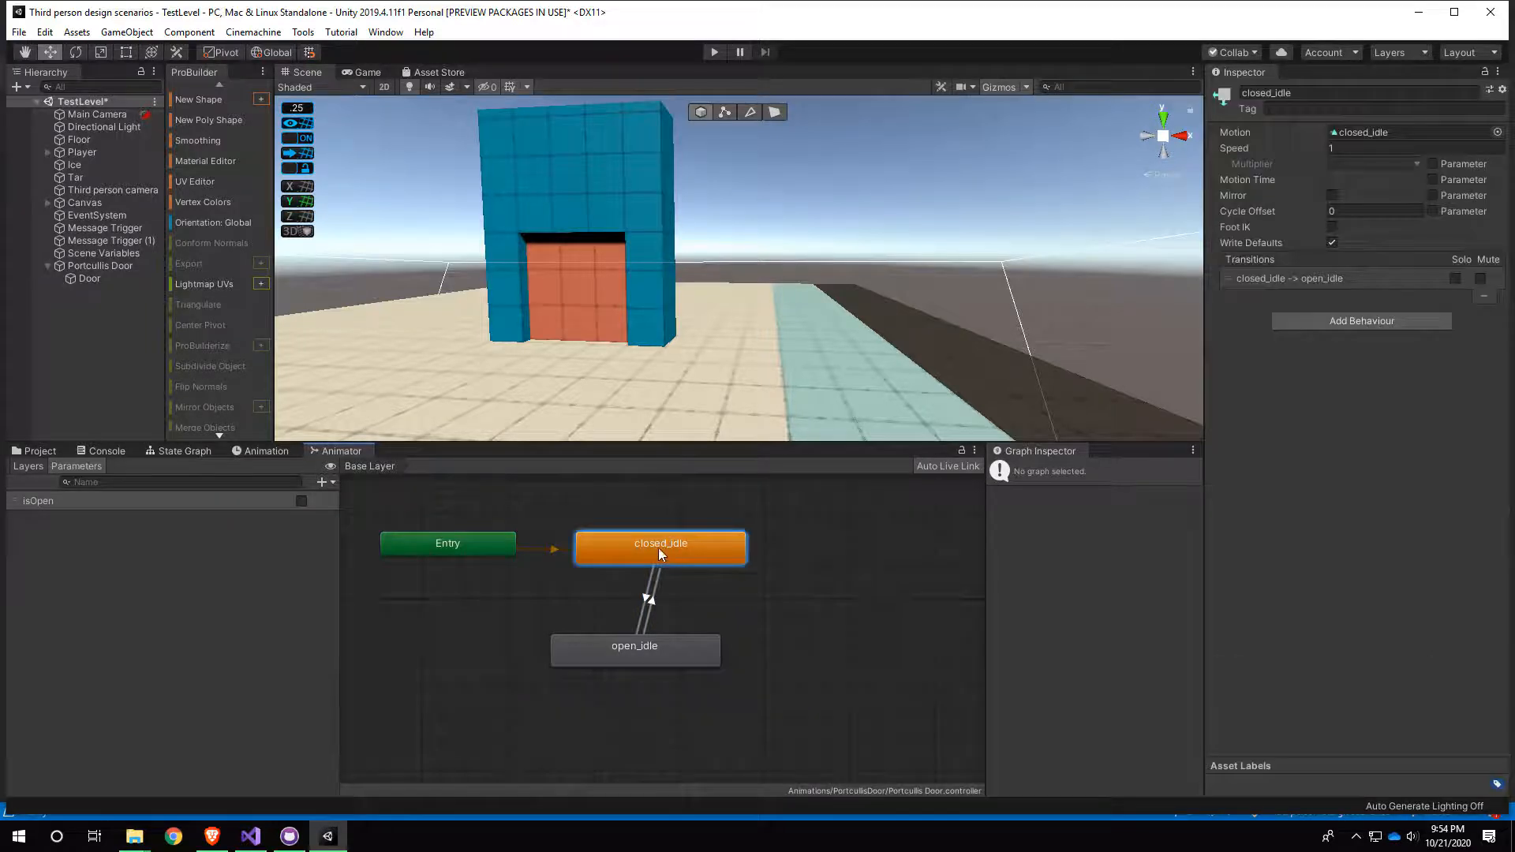
click(644, 600)
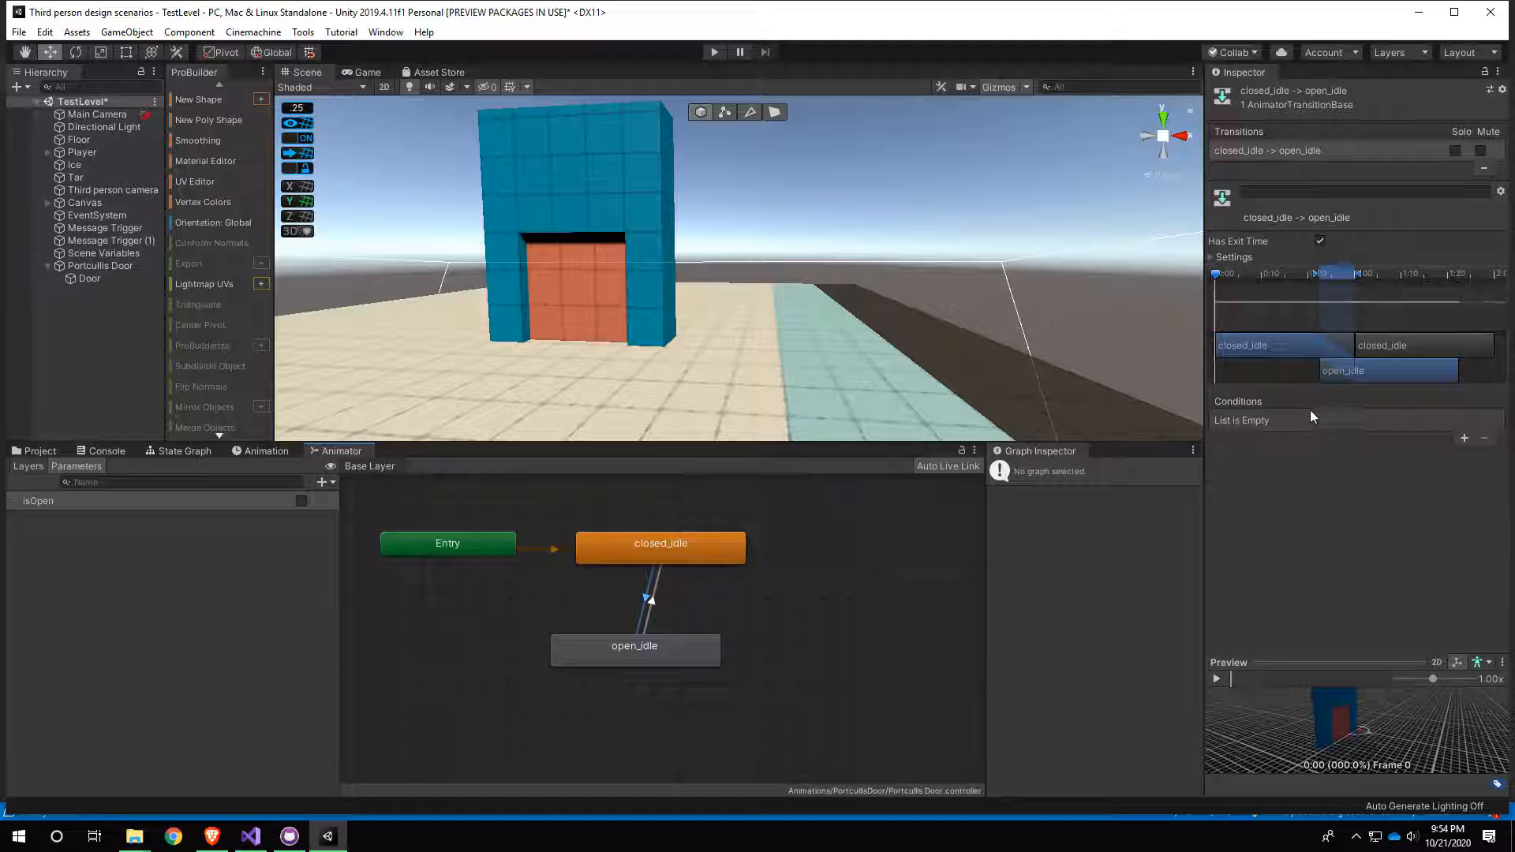
click(1464, 438)
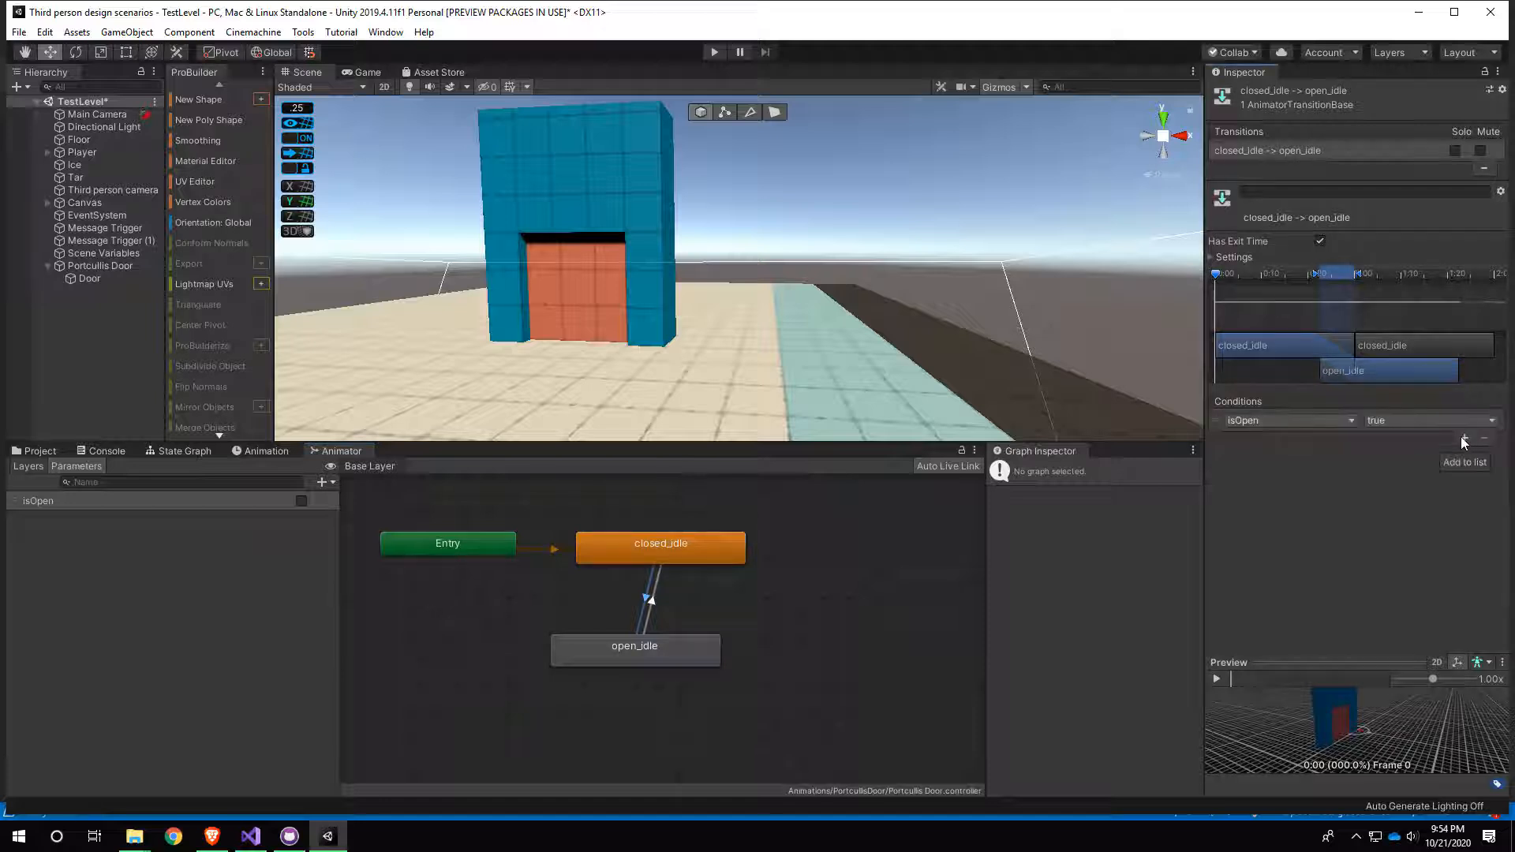
click(1298, 420)
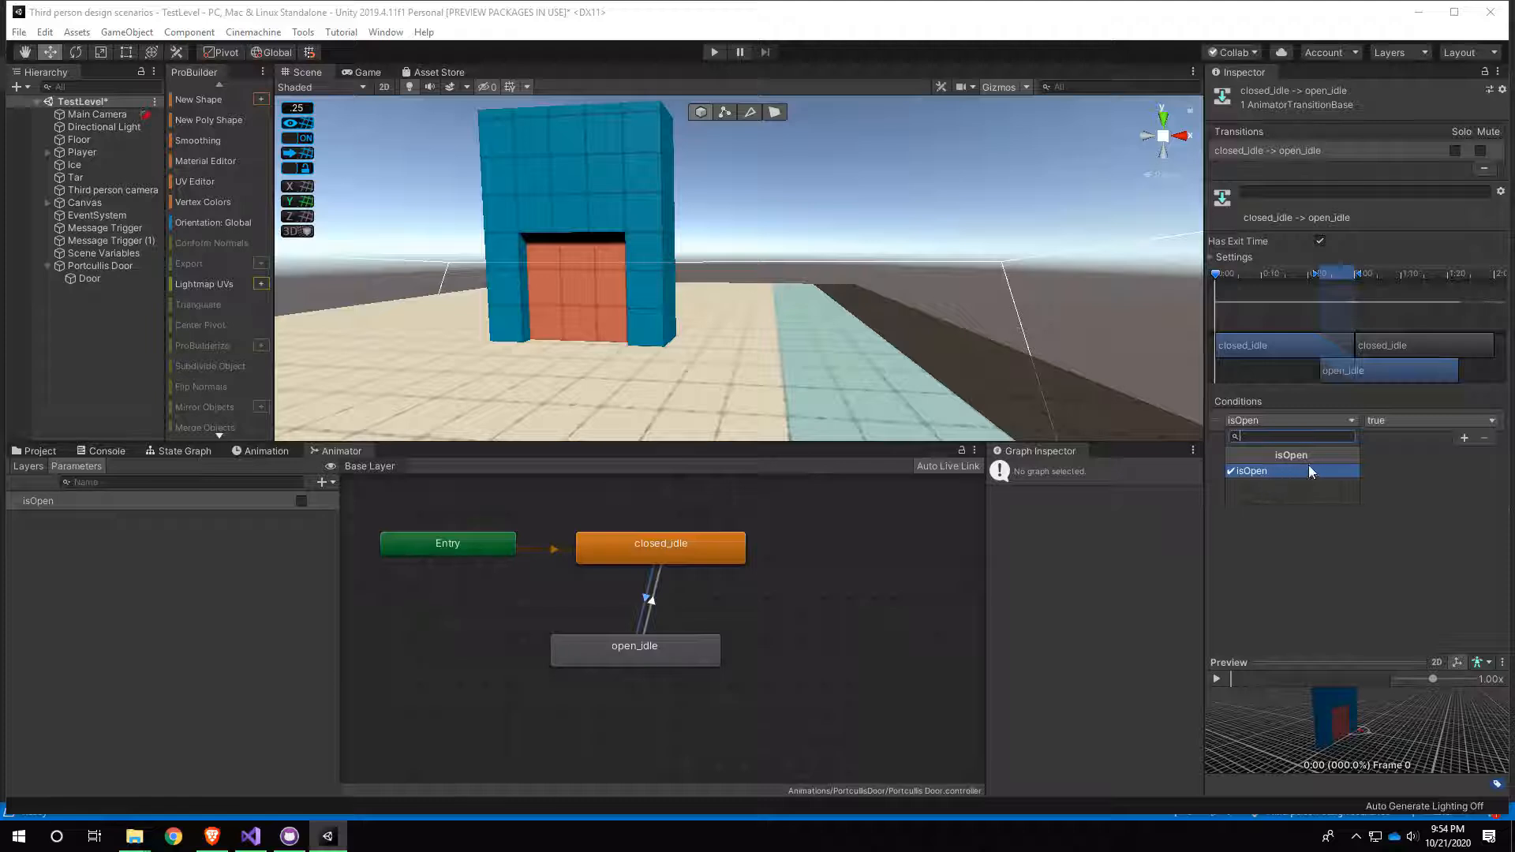
click(1262, 471)
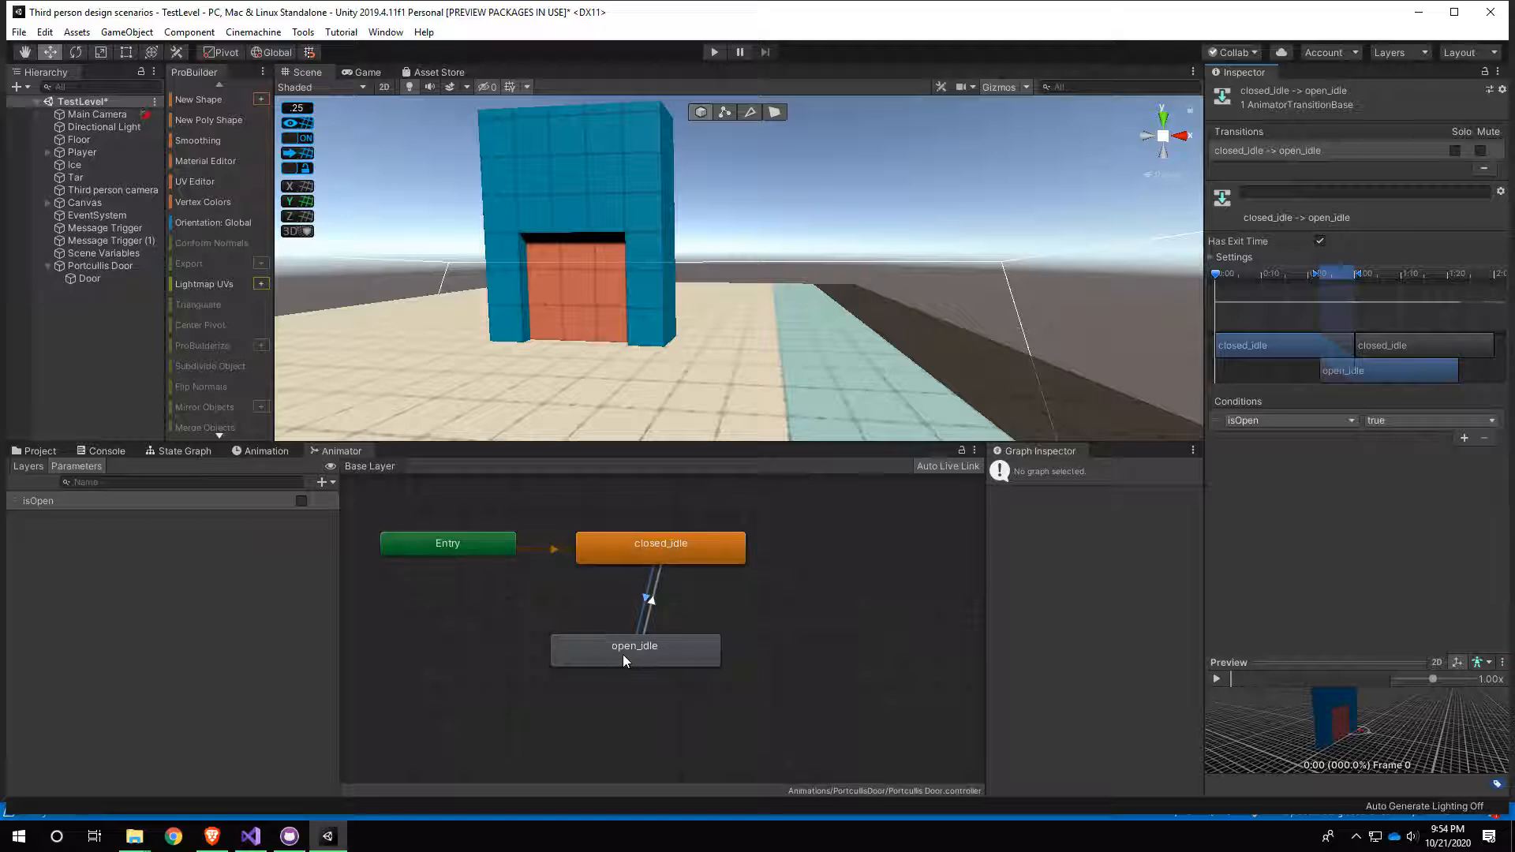
Step: Add a condition to the open_idle to closed_idle transition requiring isOpen to be false
click(650, 606)
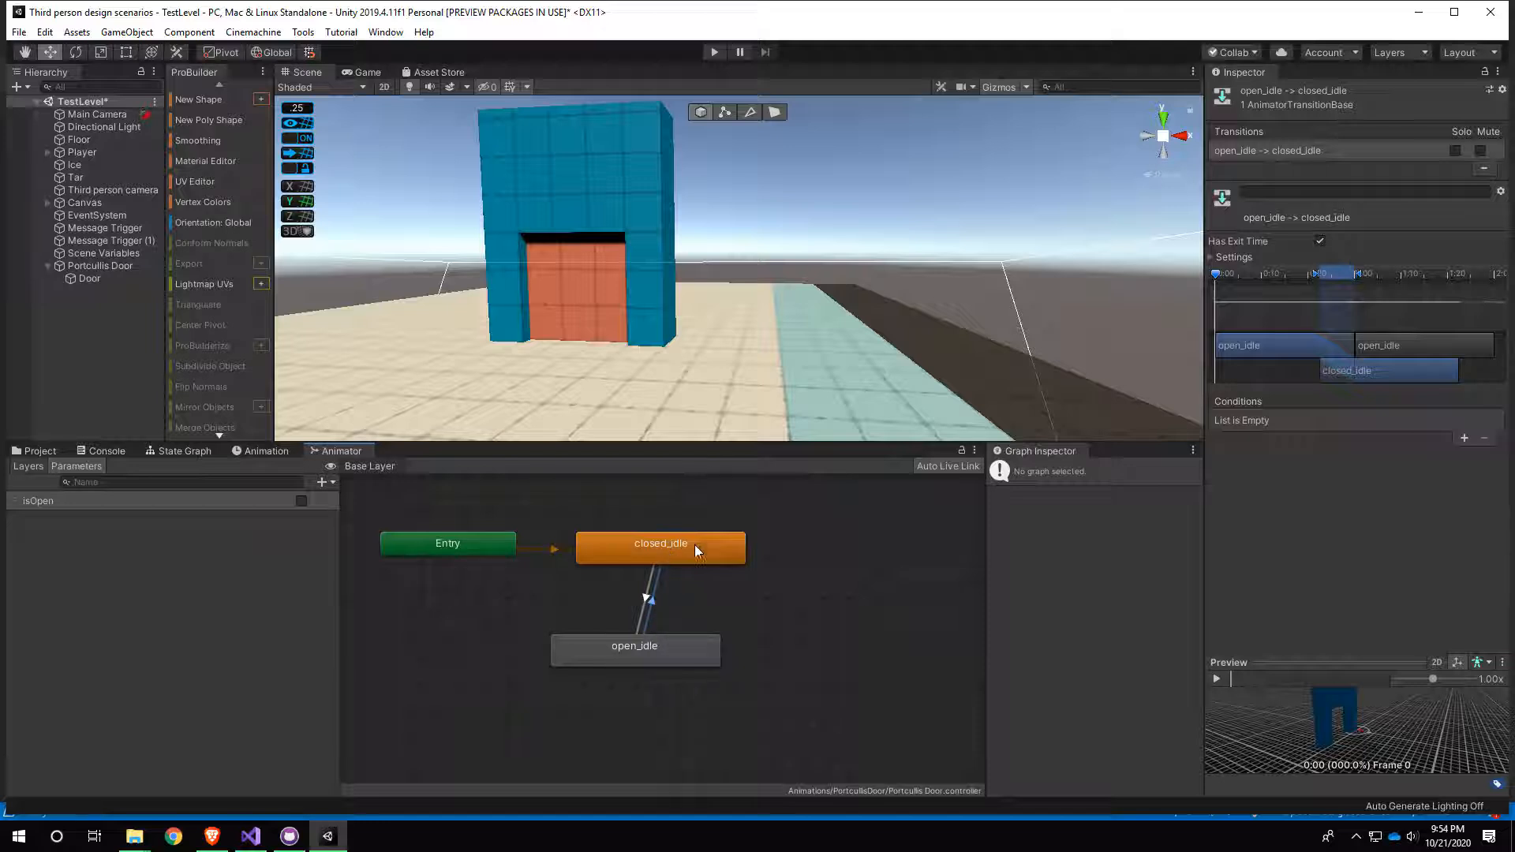
click(1463, 438)
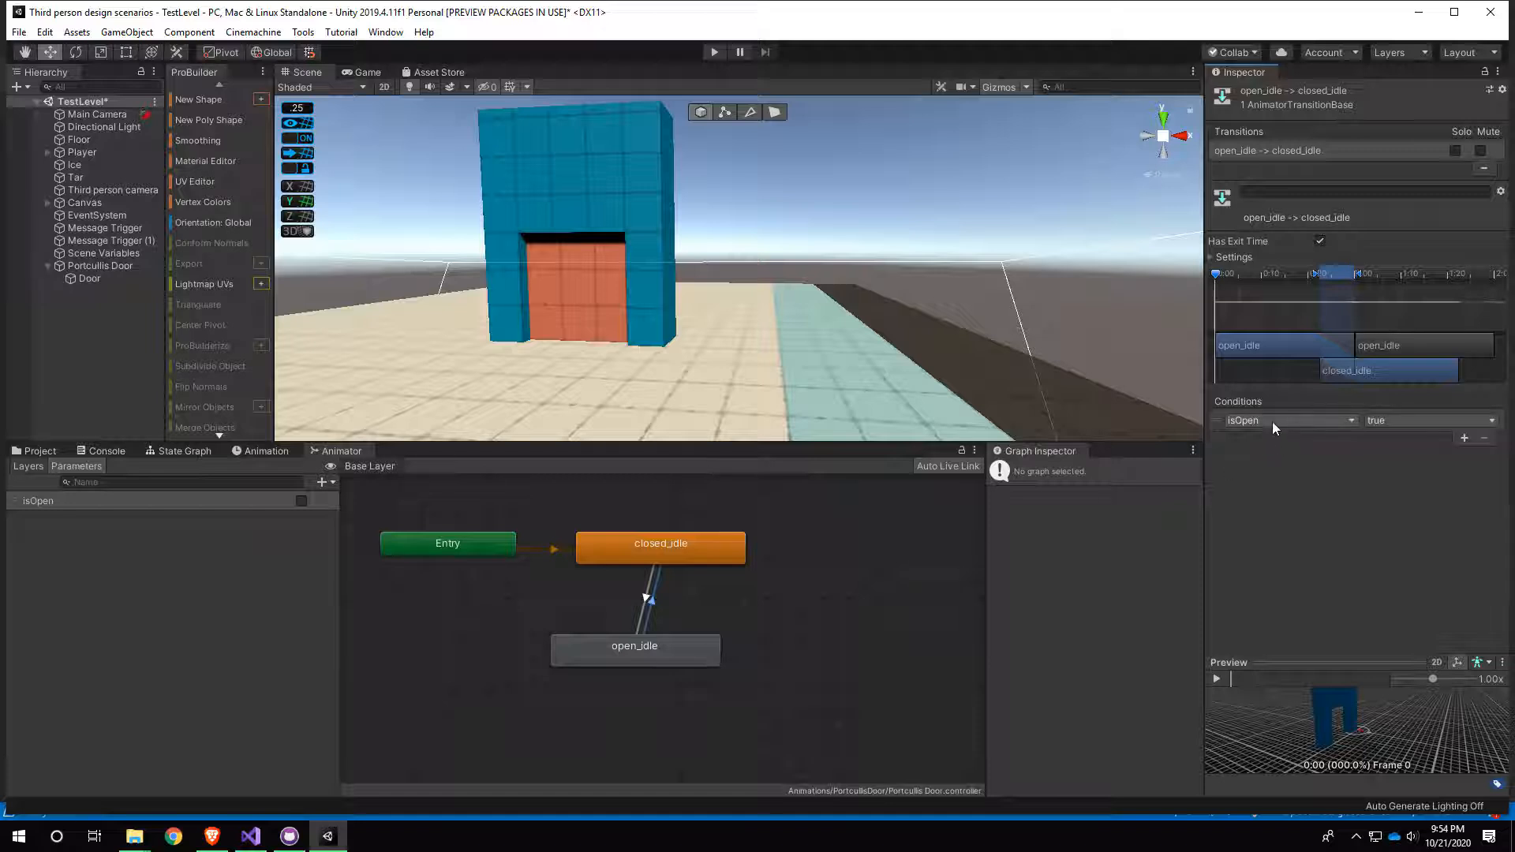
click(1416, 418)
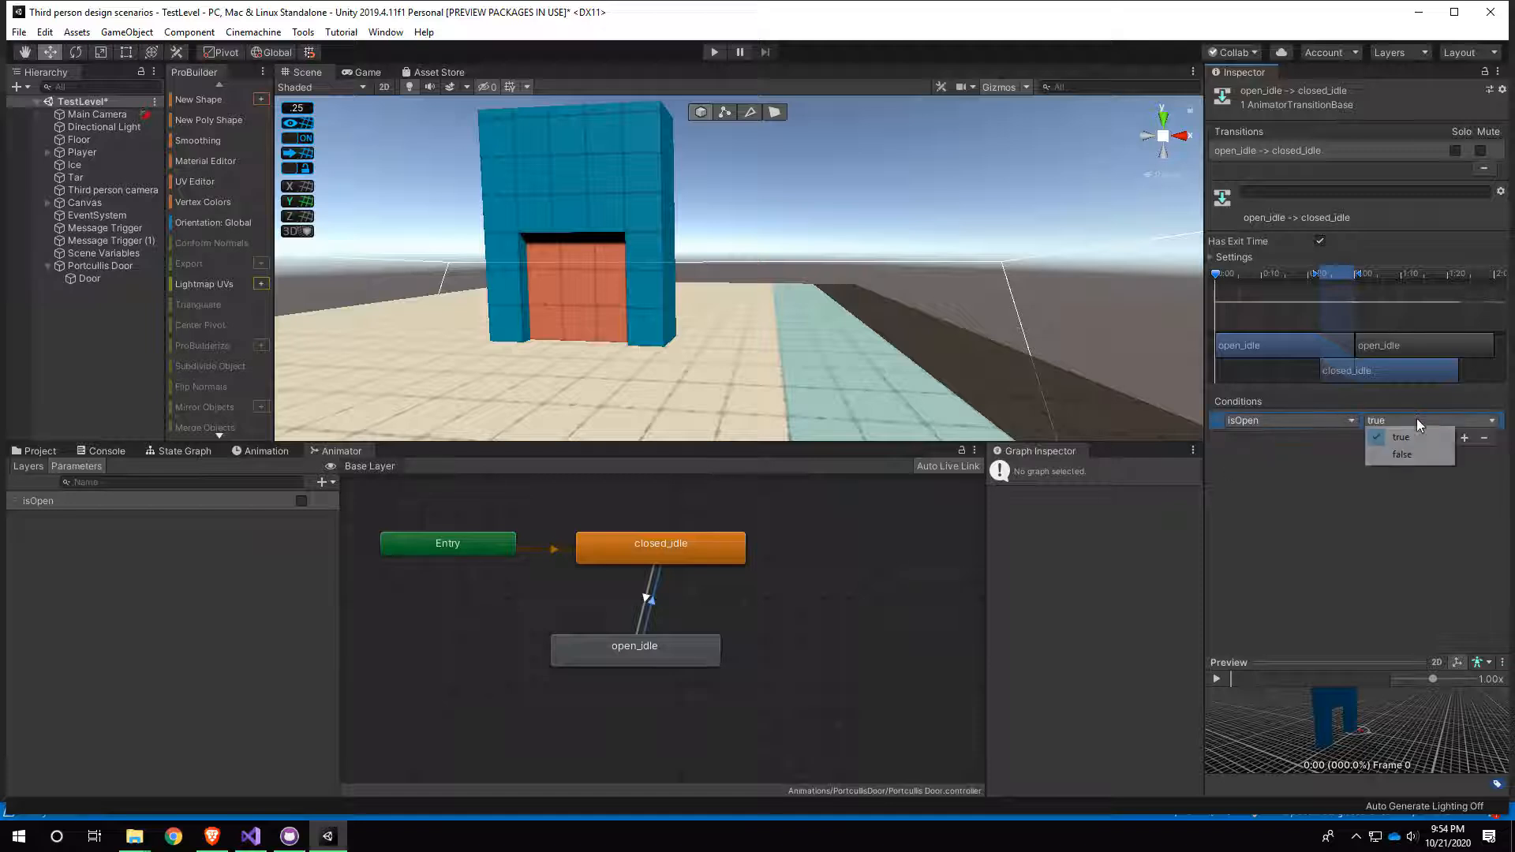
click(1406, 452)
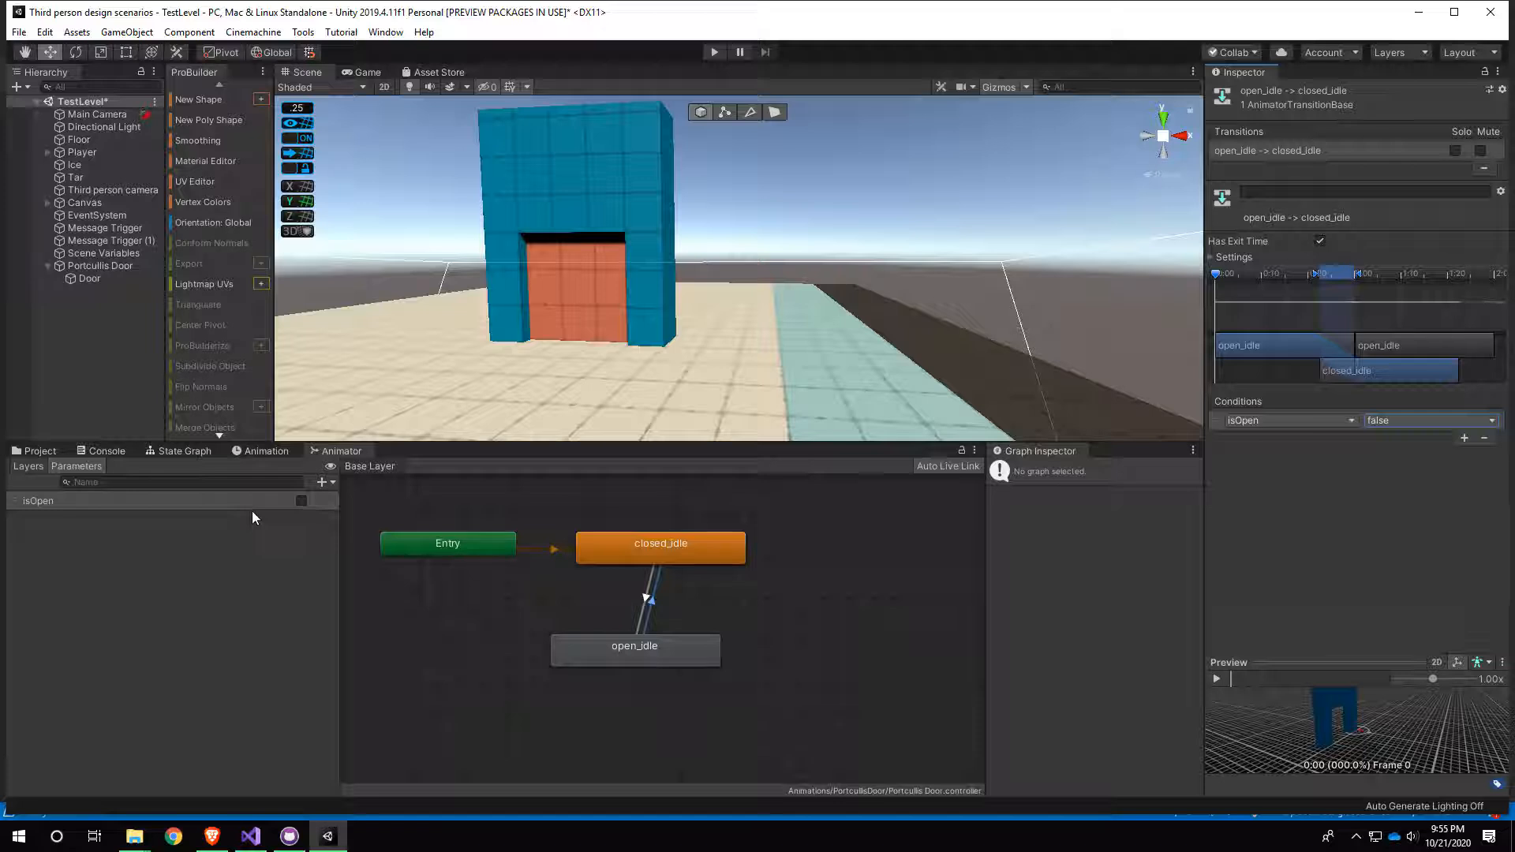
Step: Run the scene and toggle the isOpen parameter on and off to test the door's opening and closing
click(711, 52)
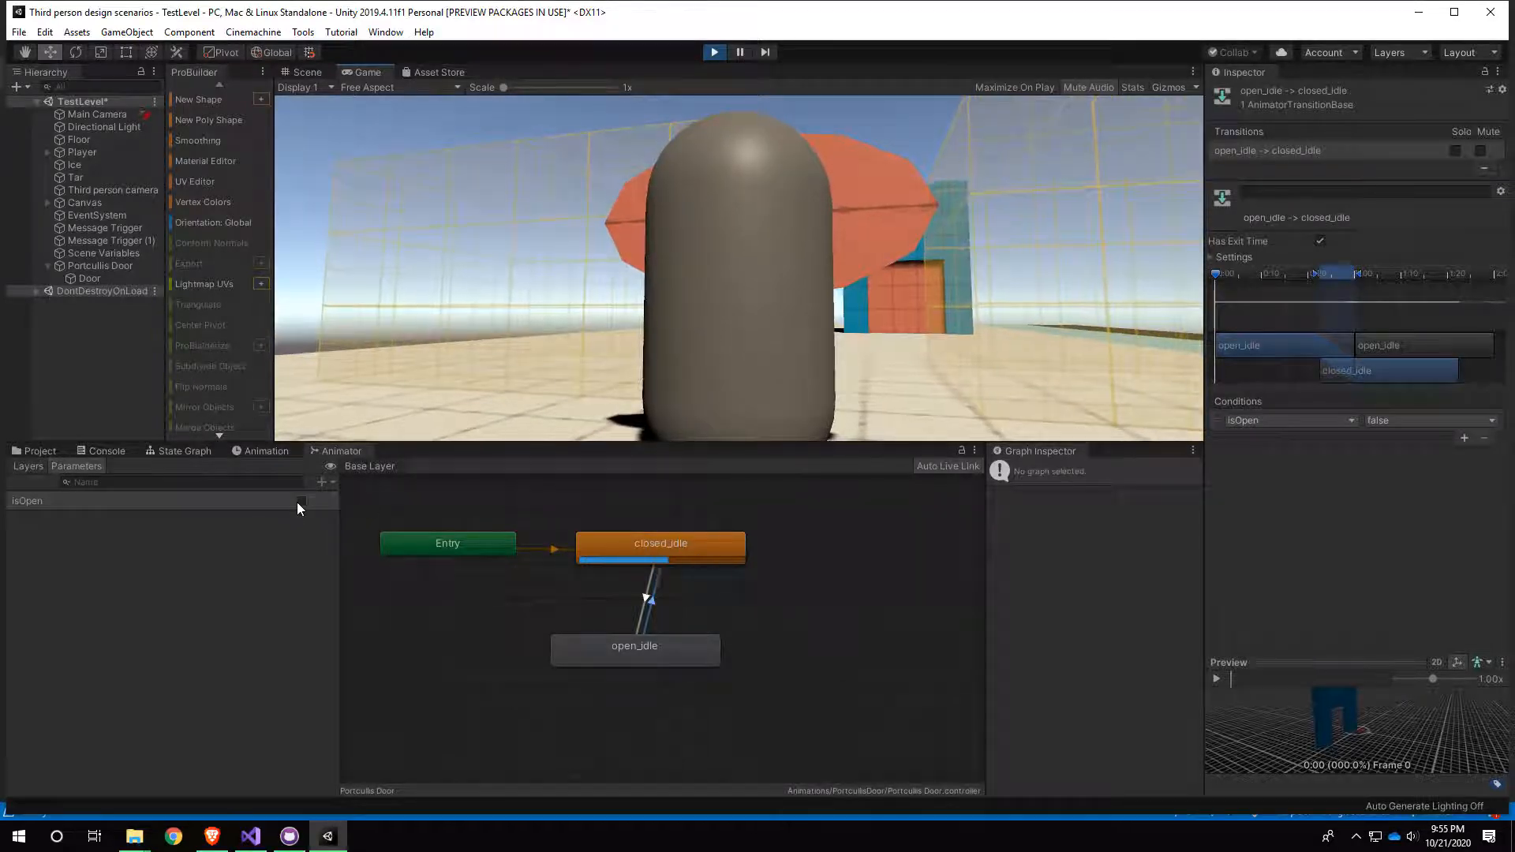
click(301, 502)
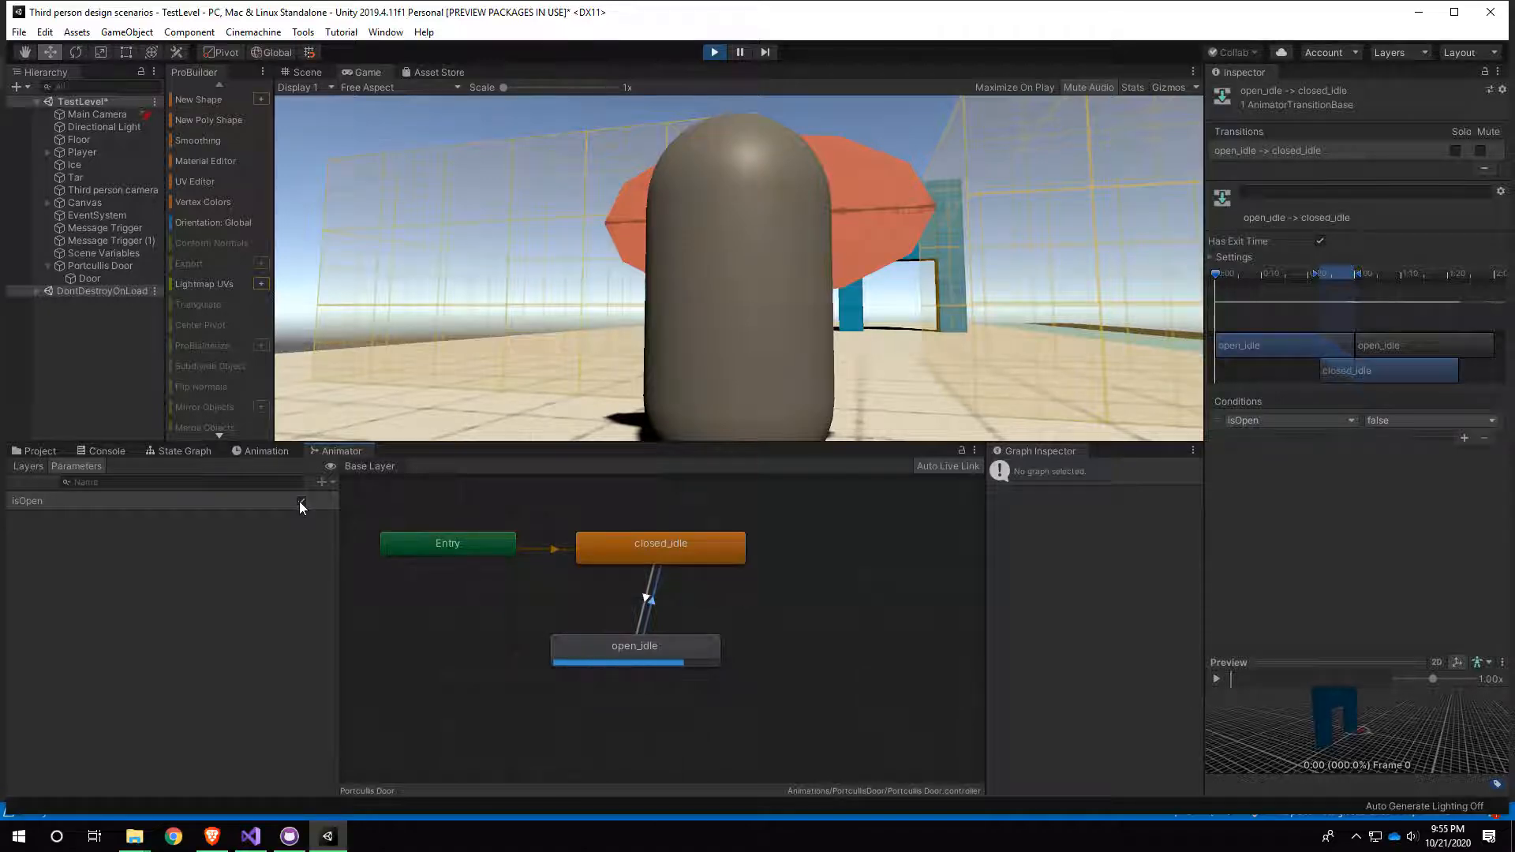
click(301, 503)
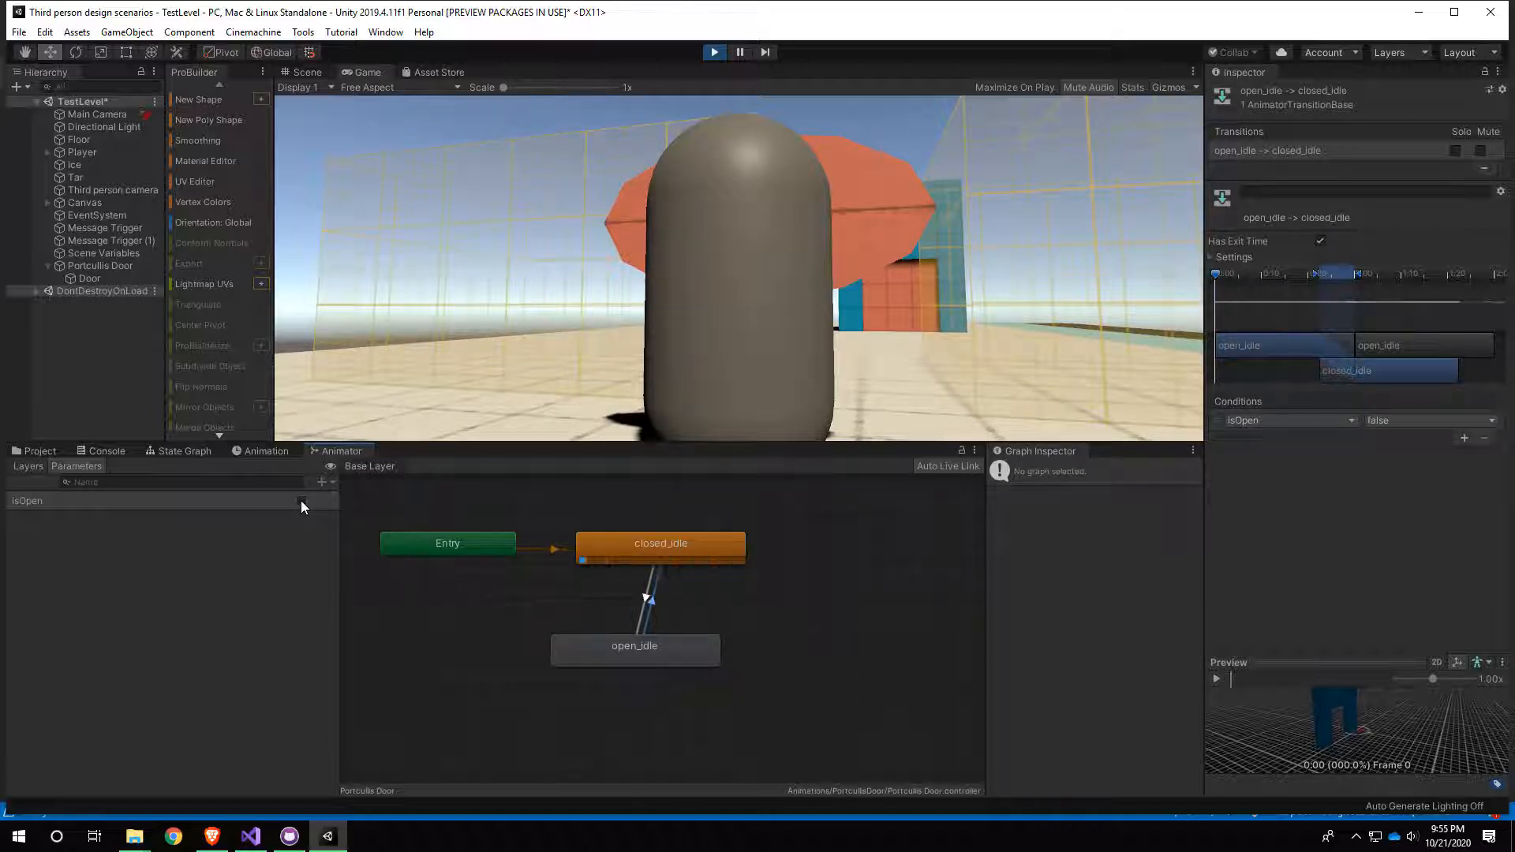
Step: Switch isOpen on and off once more to watch the door's transitions, and stop the scene
click(301, 500)
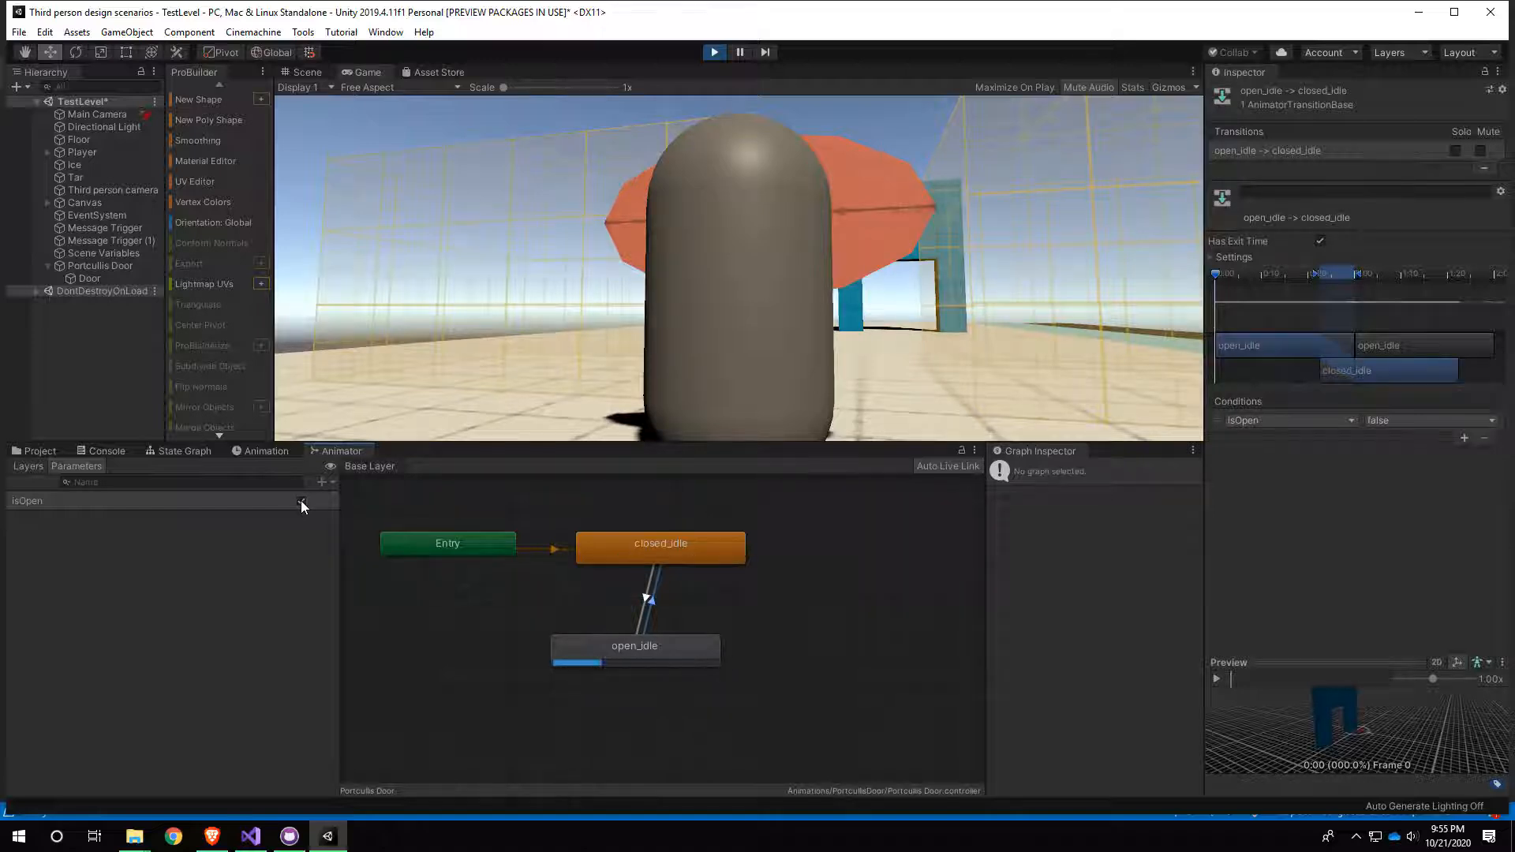
click(300, 500)
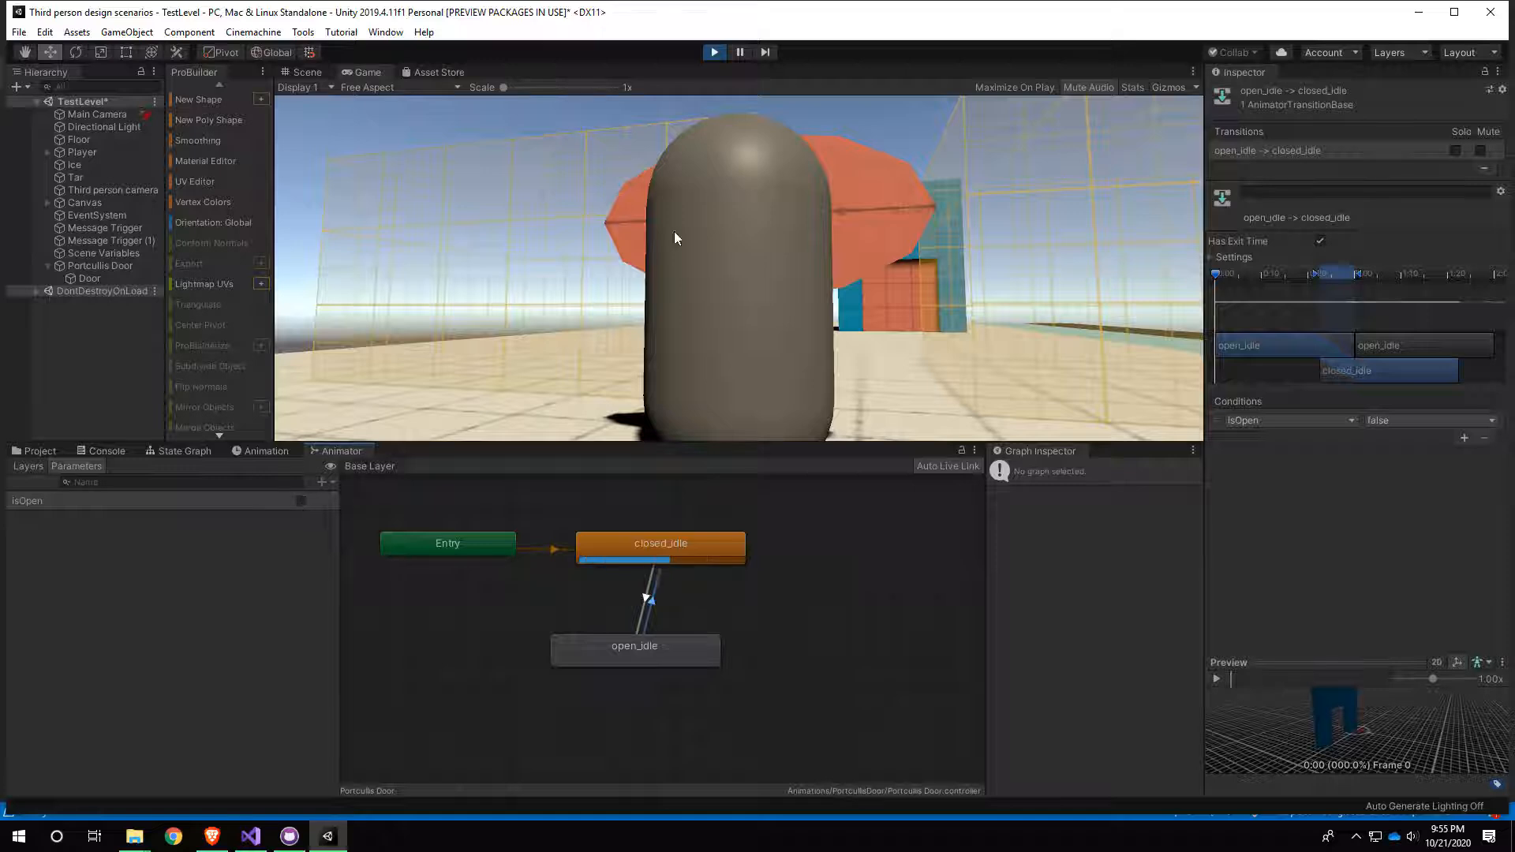
click(715, 53)
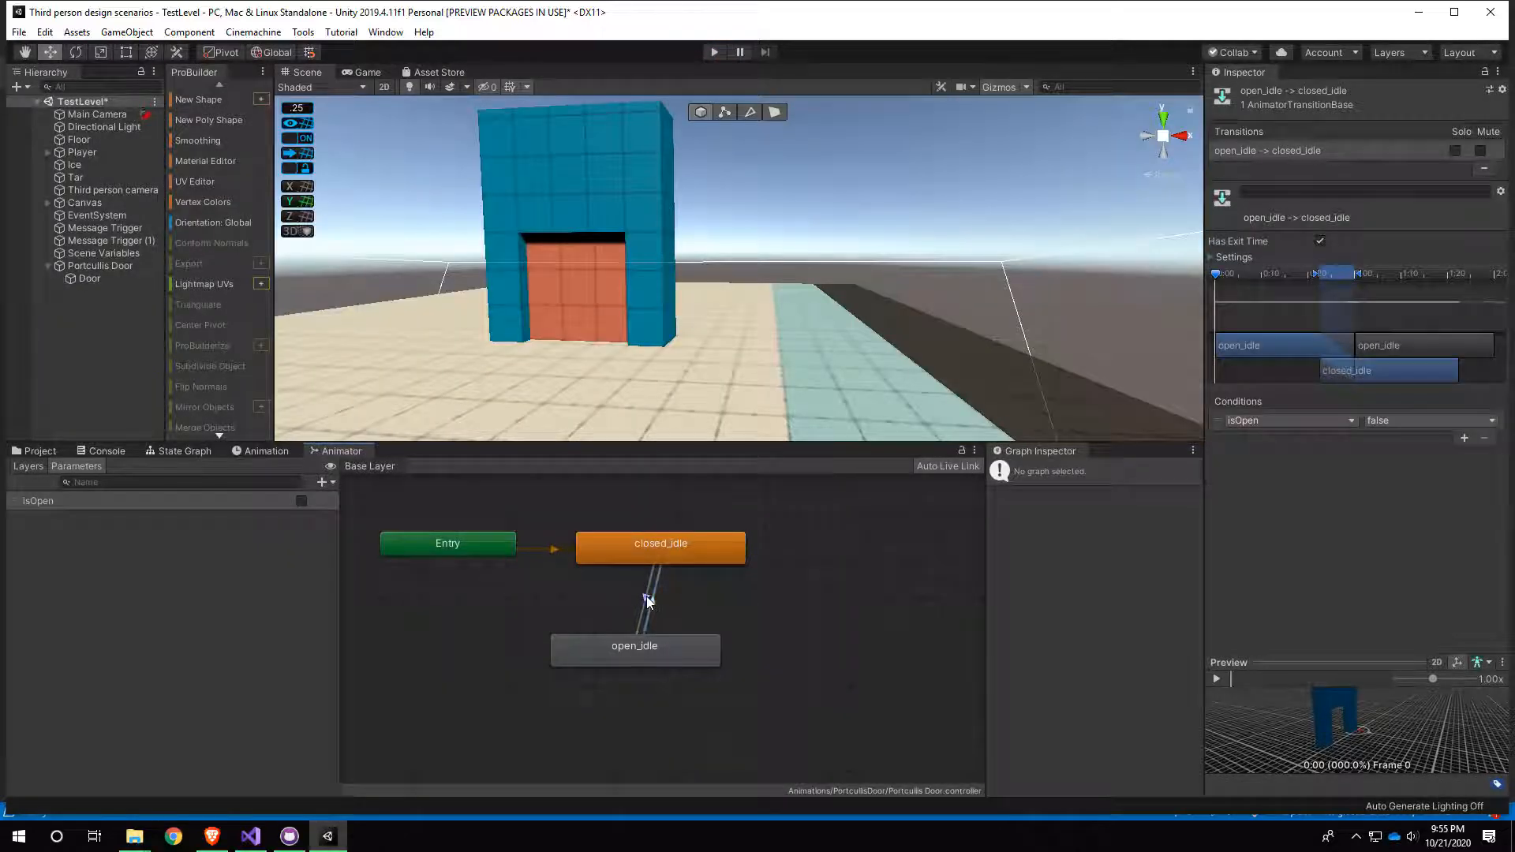
Step: Disable Has Exit Time on both the closed_idle to open_idle and open_idle to closed_idle transitions
click(644, 606)
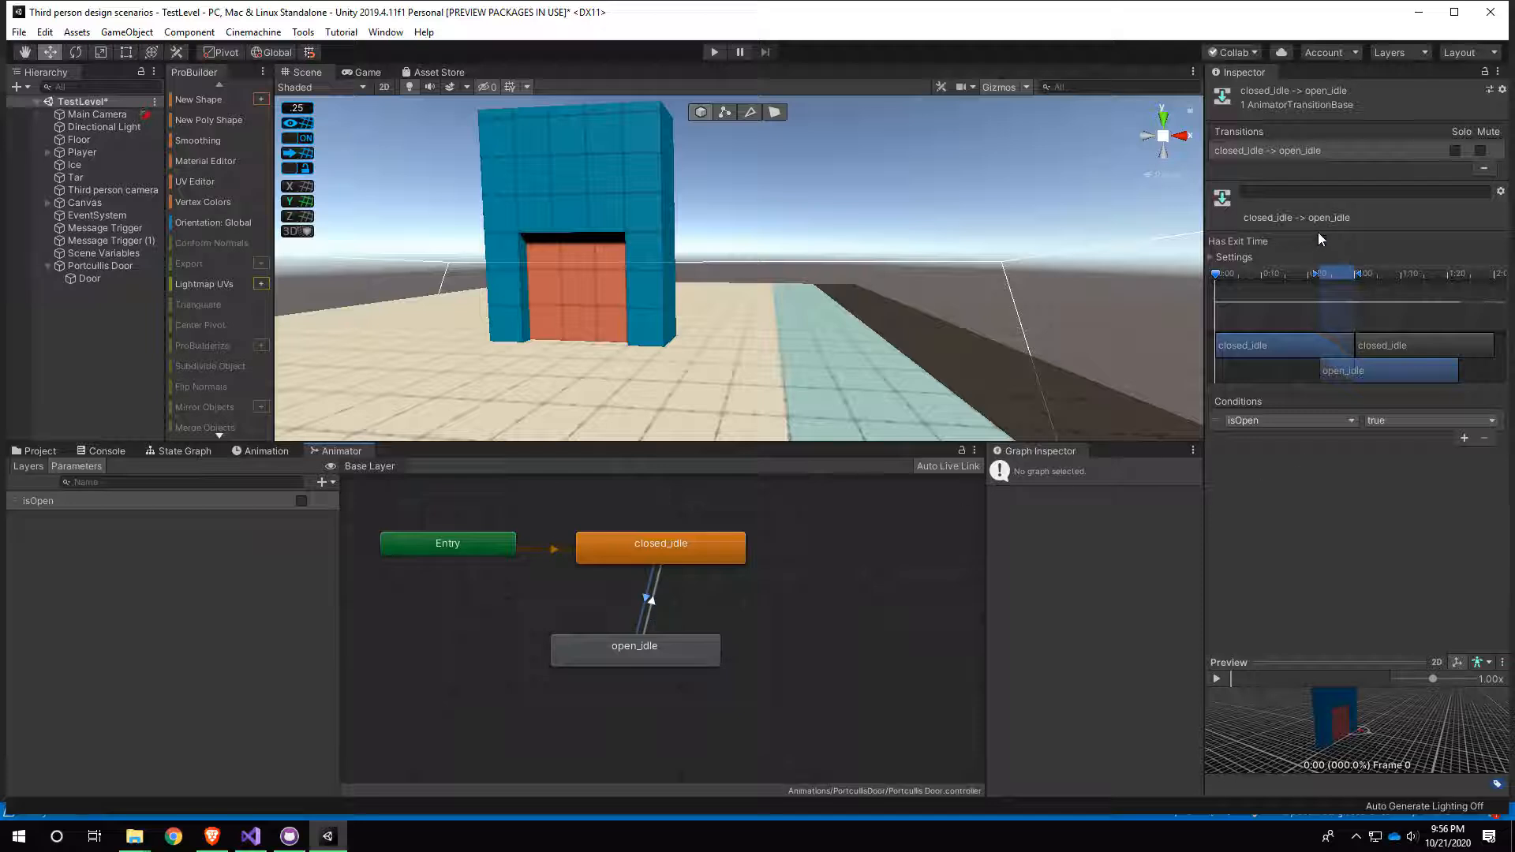
click(1211, 258)
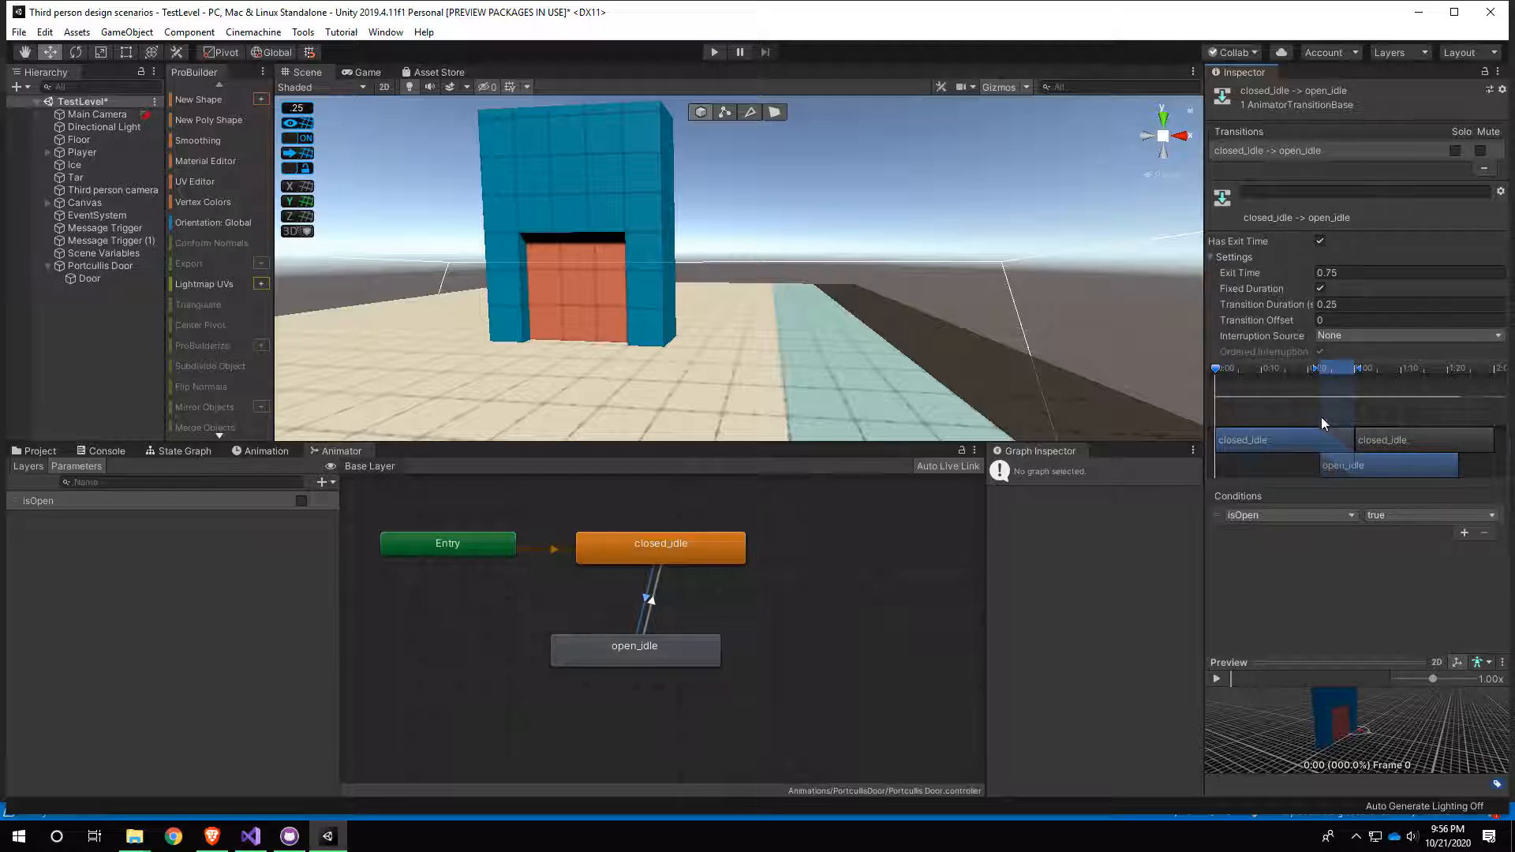
click(1346, 272)
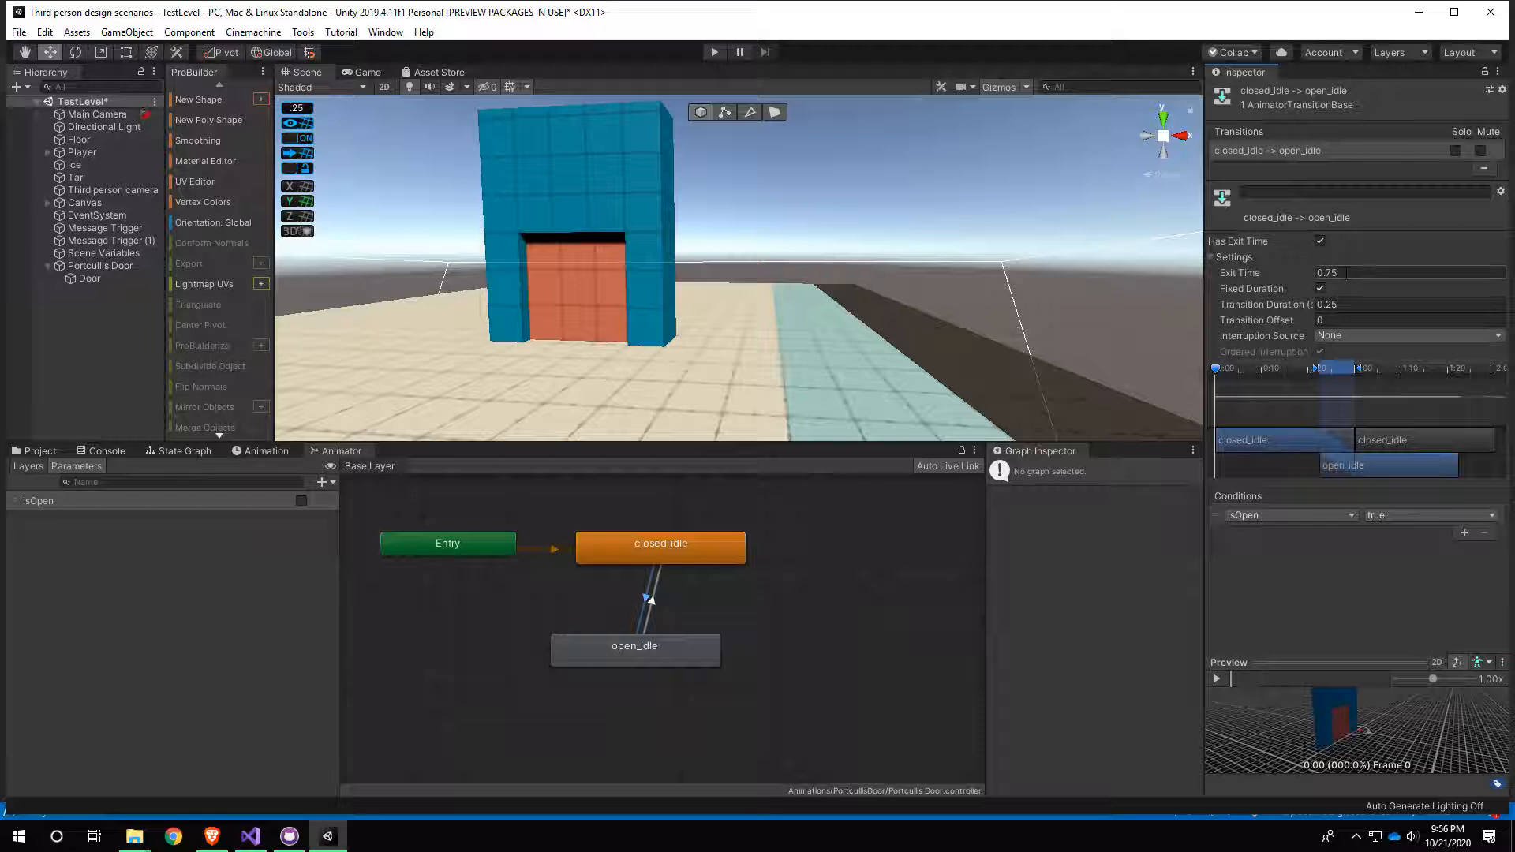
click(1320, 241)
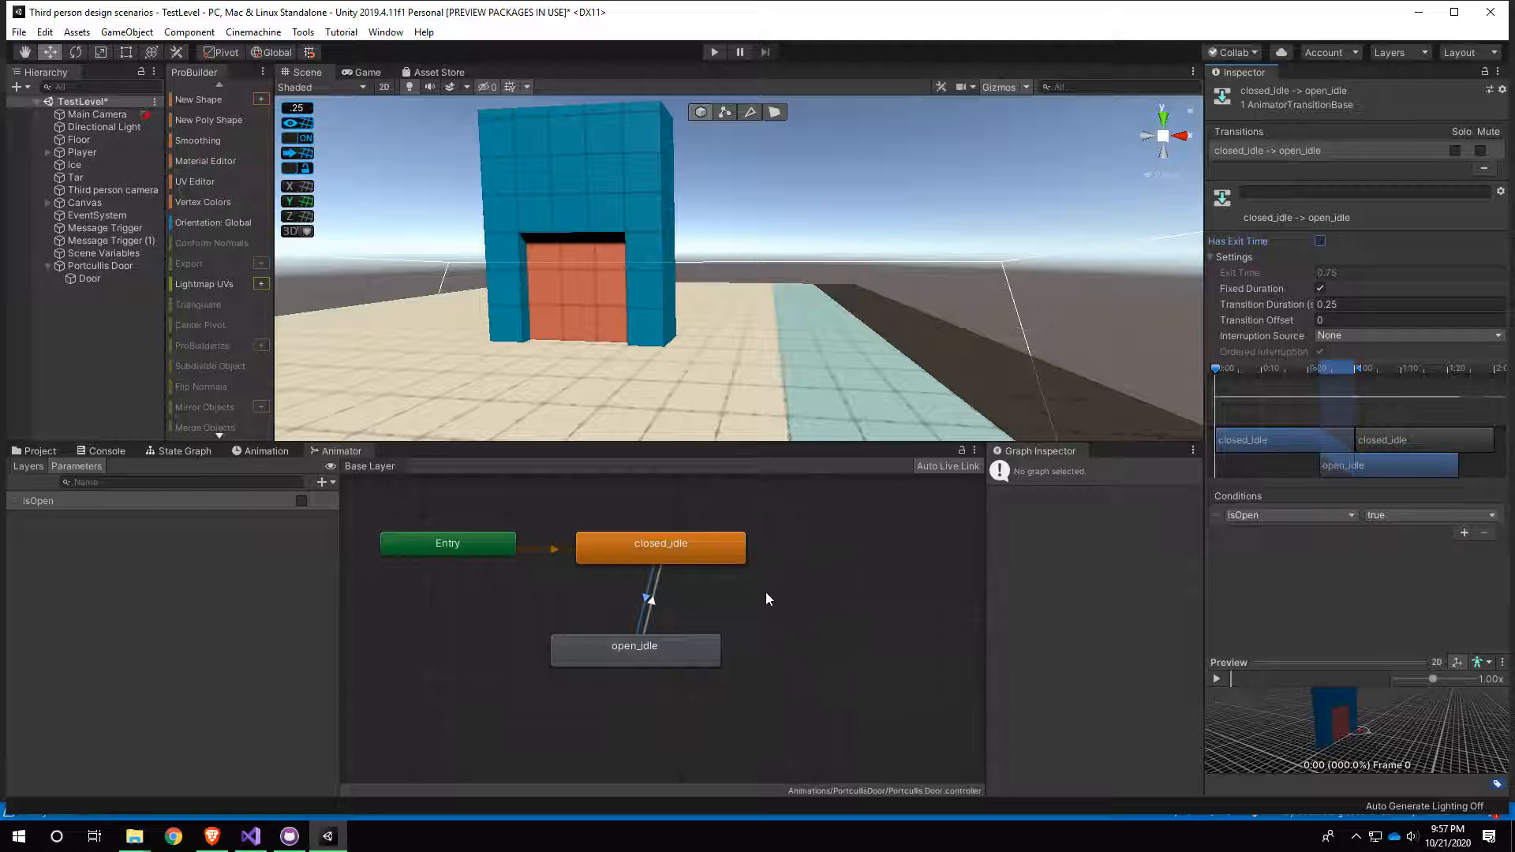
click(655, 591)
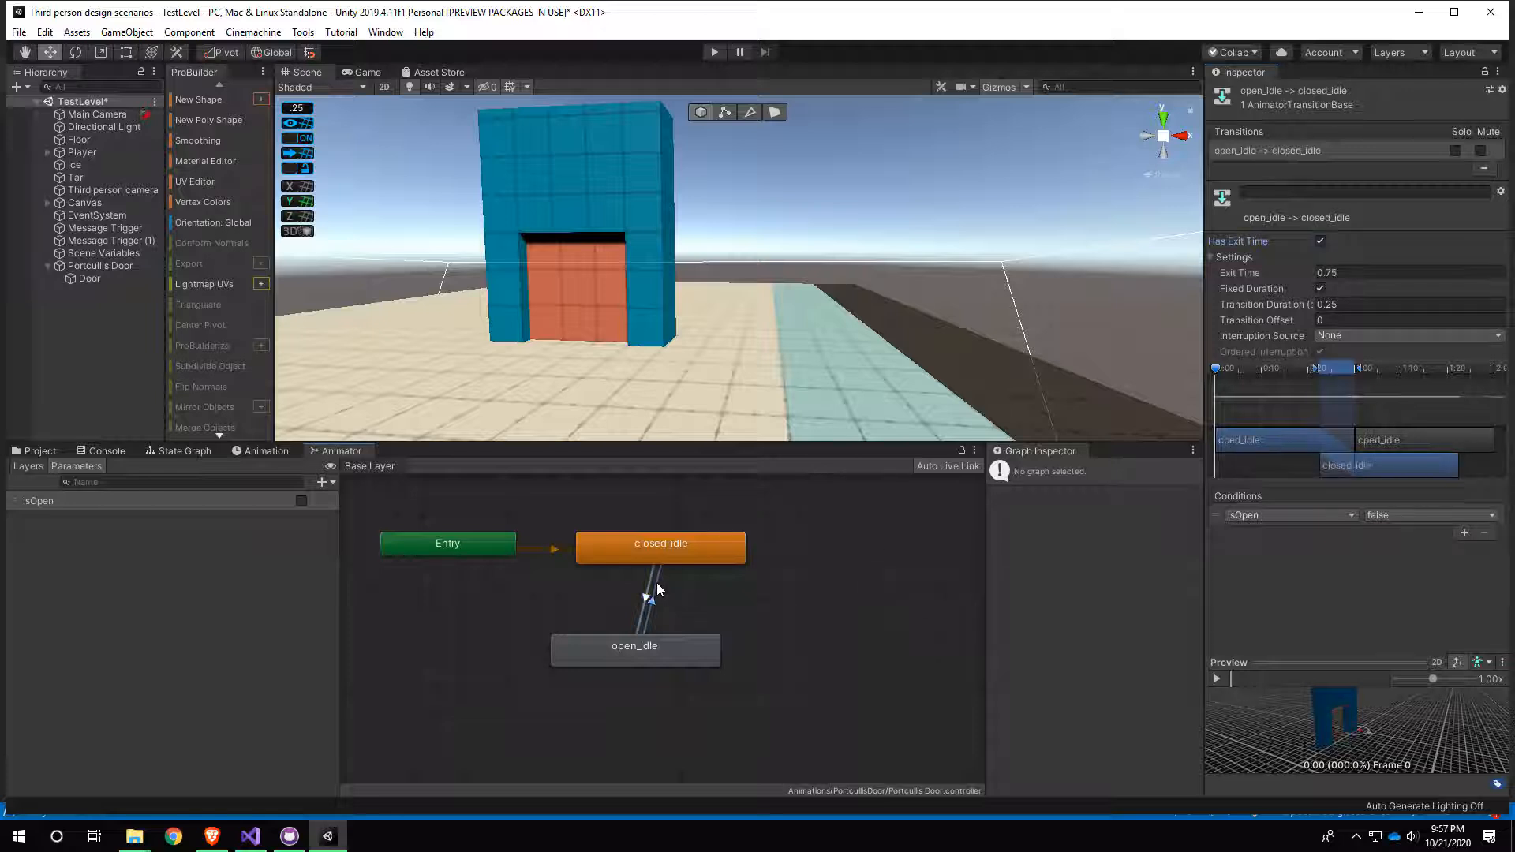
click(1319, 241)
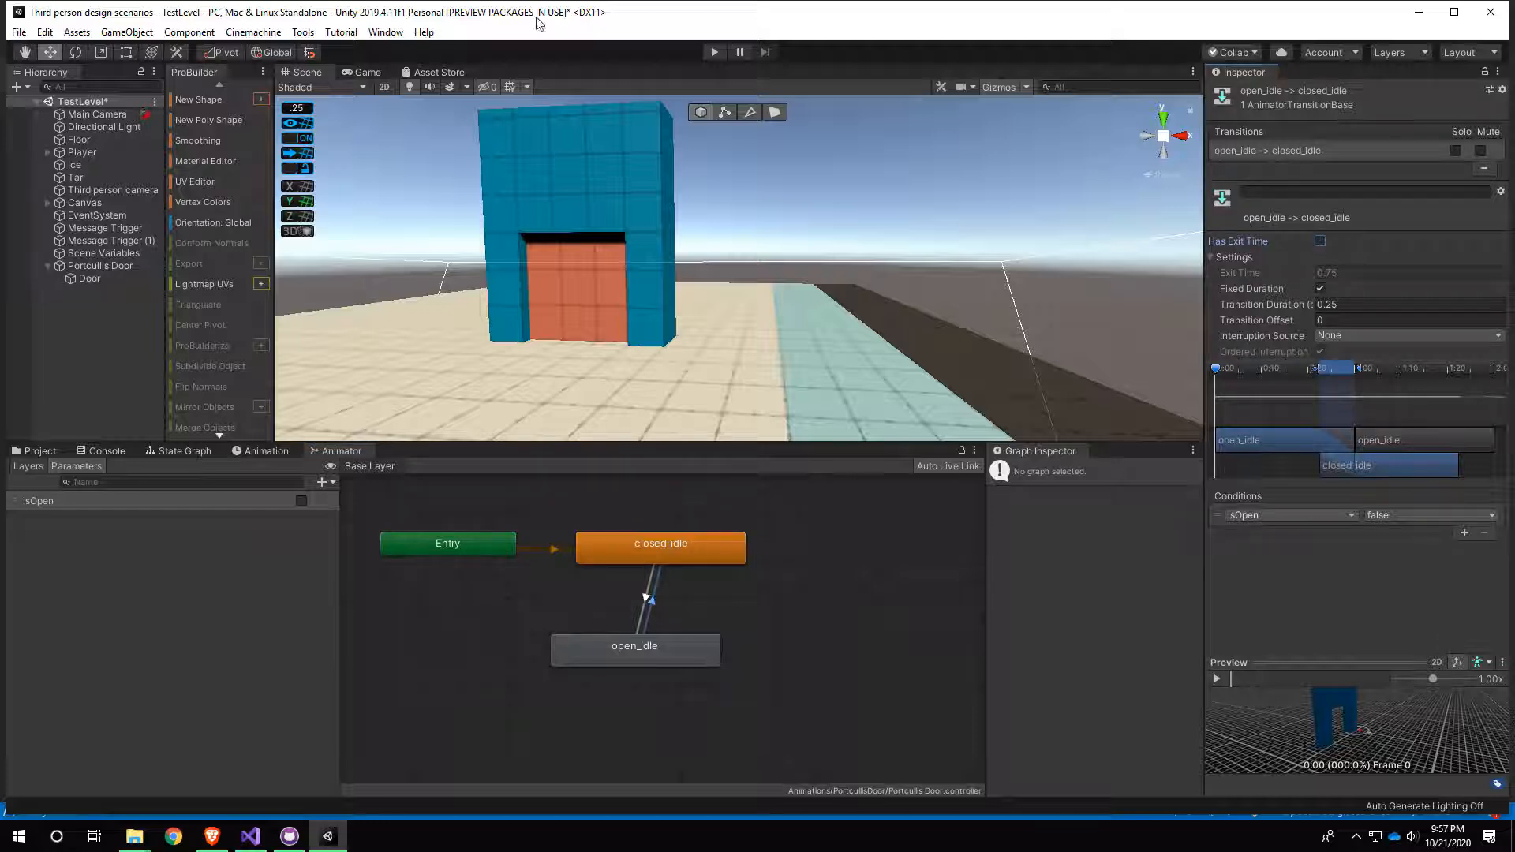
Step: Run the scene again, toggle isOpen on and off to test the immediate transitions, and exit play mode
click(714, 52)
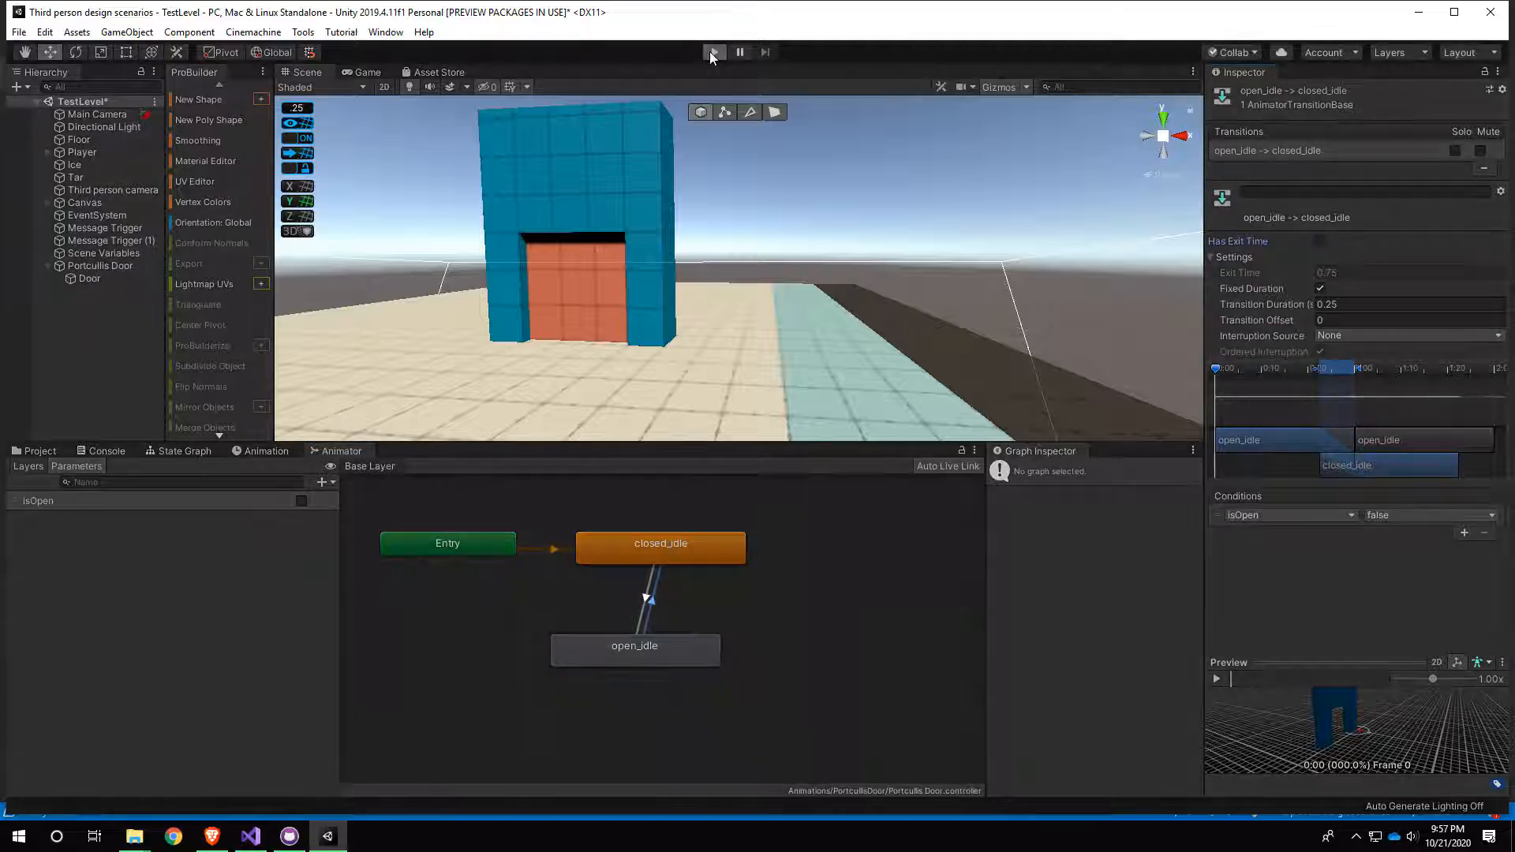
click(301, 500)
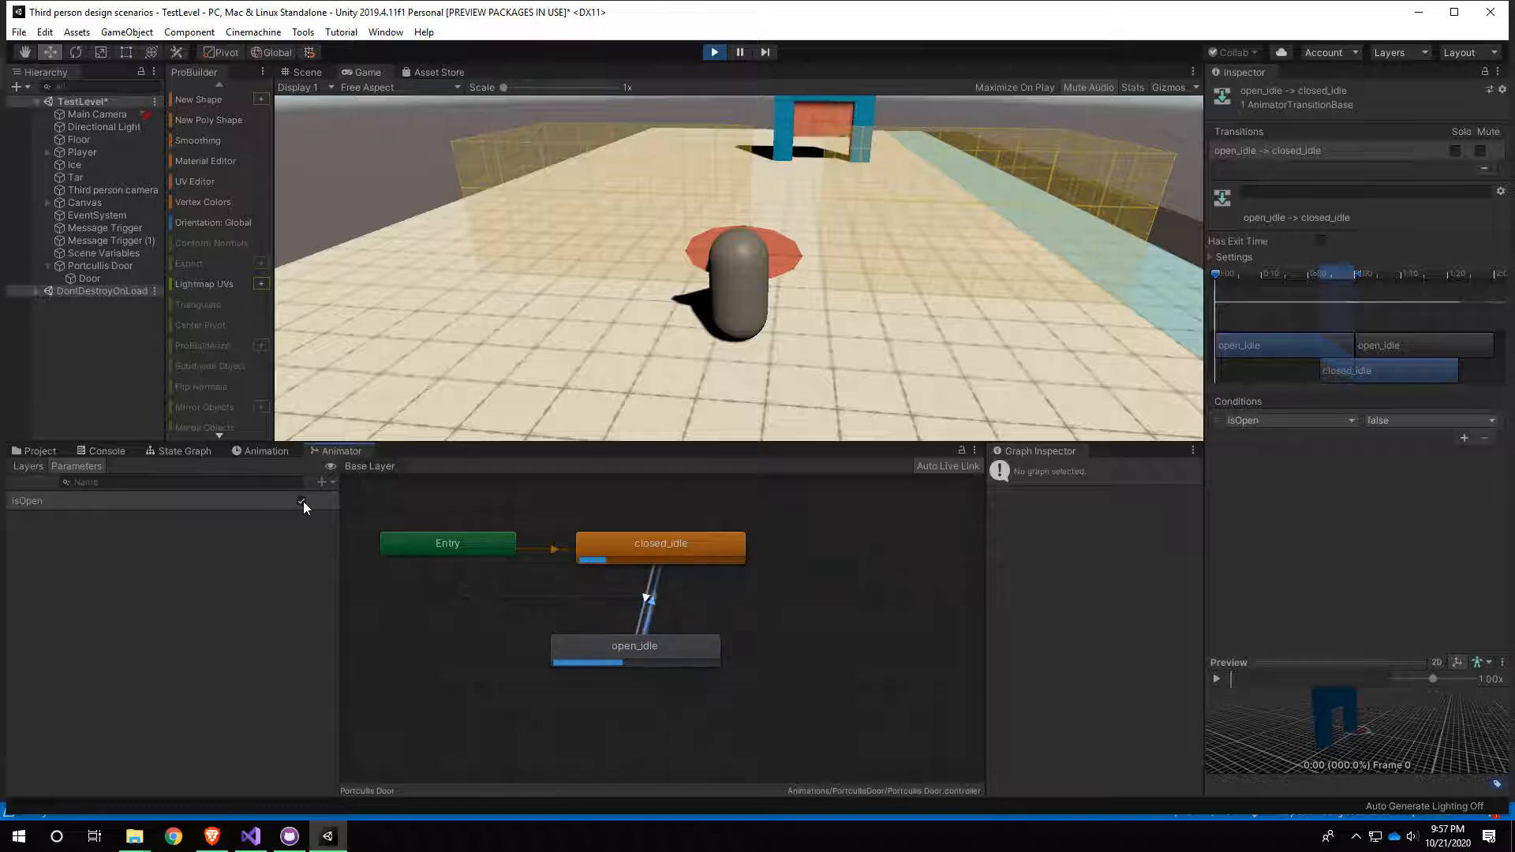
click(303, 500)
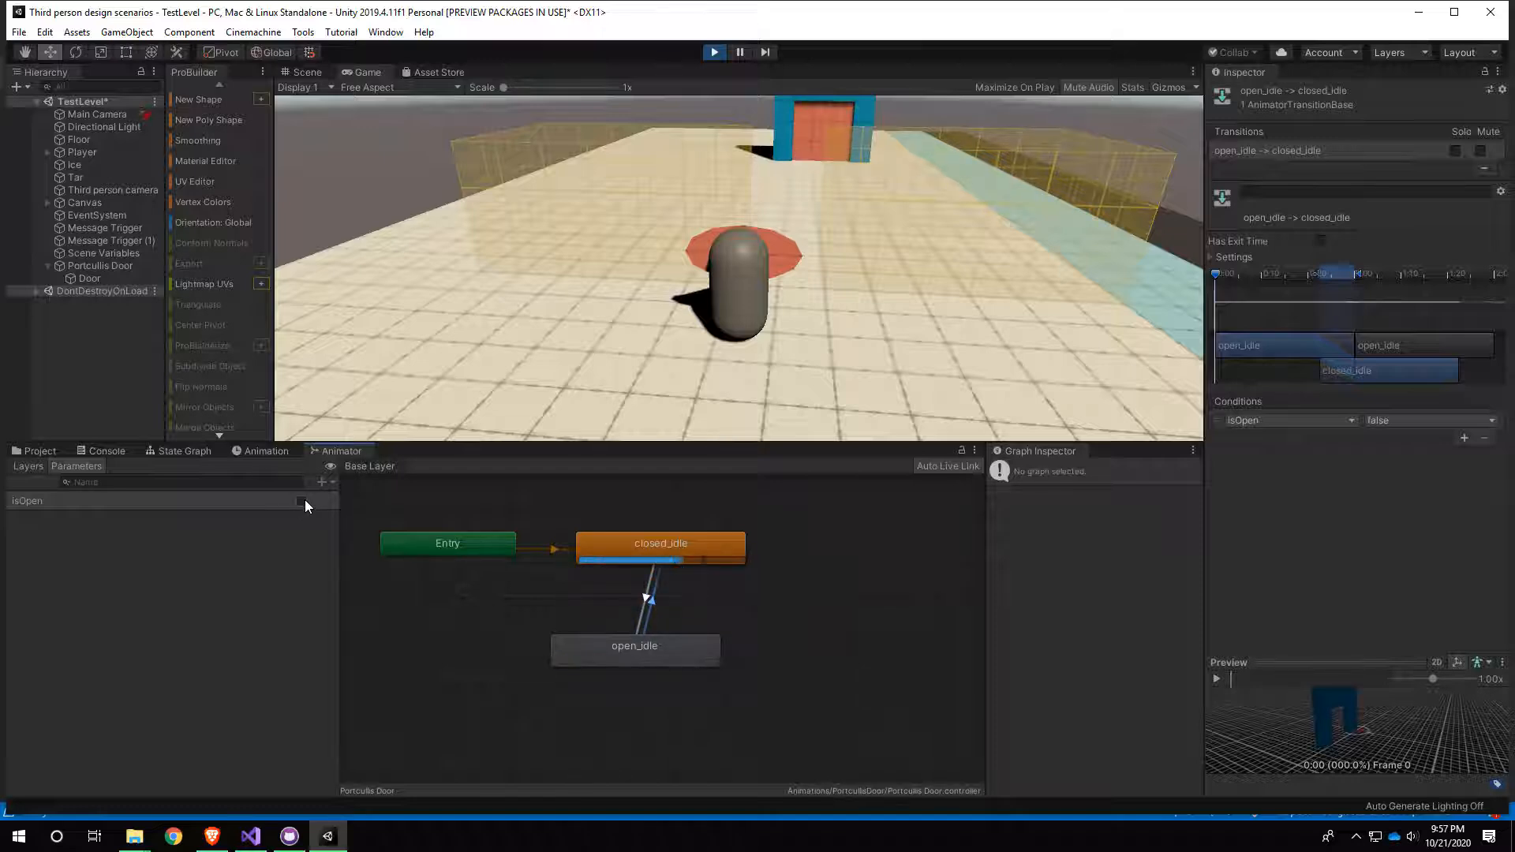
click(714, 52)
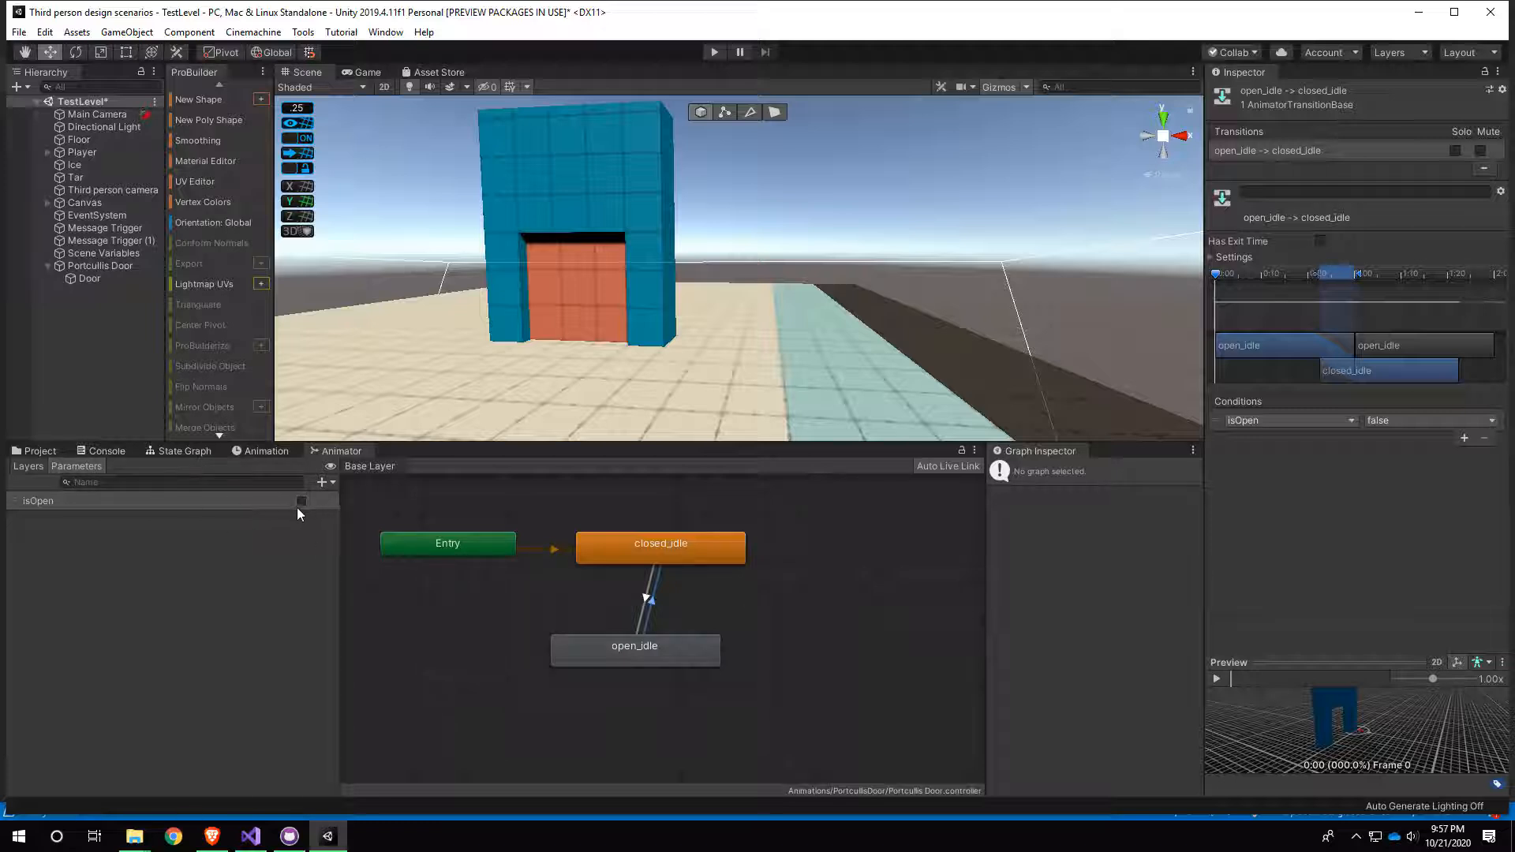
Step: Build a 1 by 1 by 1 ProBuilder cube at the Portcullis Door
alt+drag(331, 387, 547, 404)
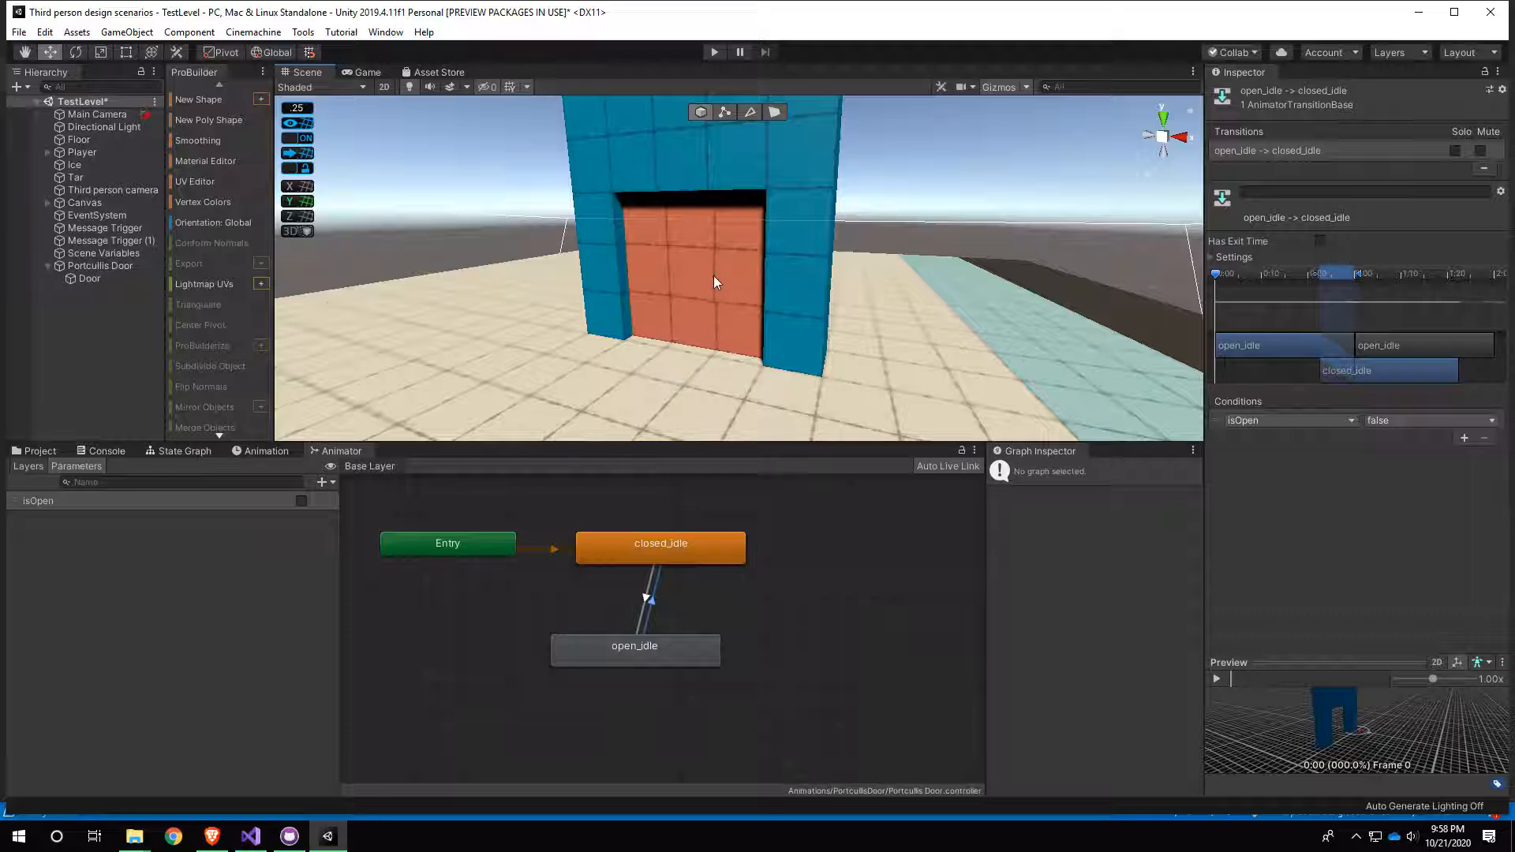
alt+drag(935, 303, 905, 324)
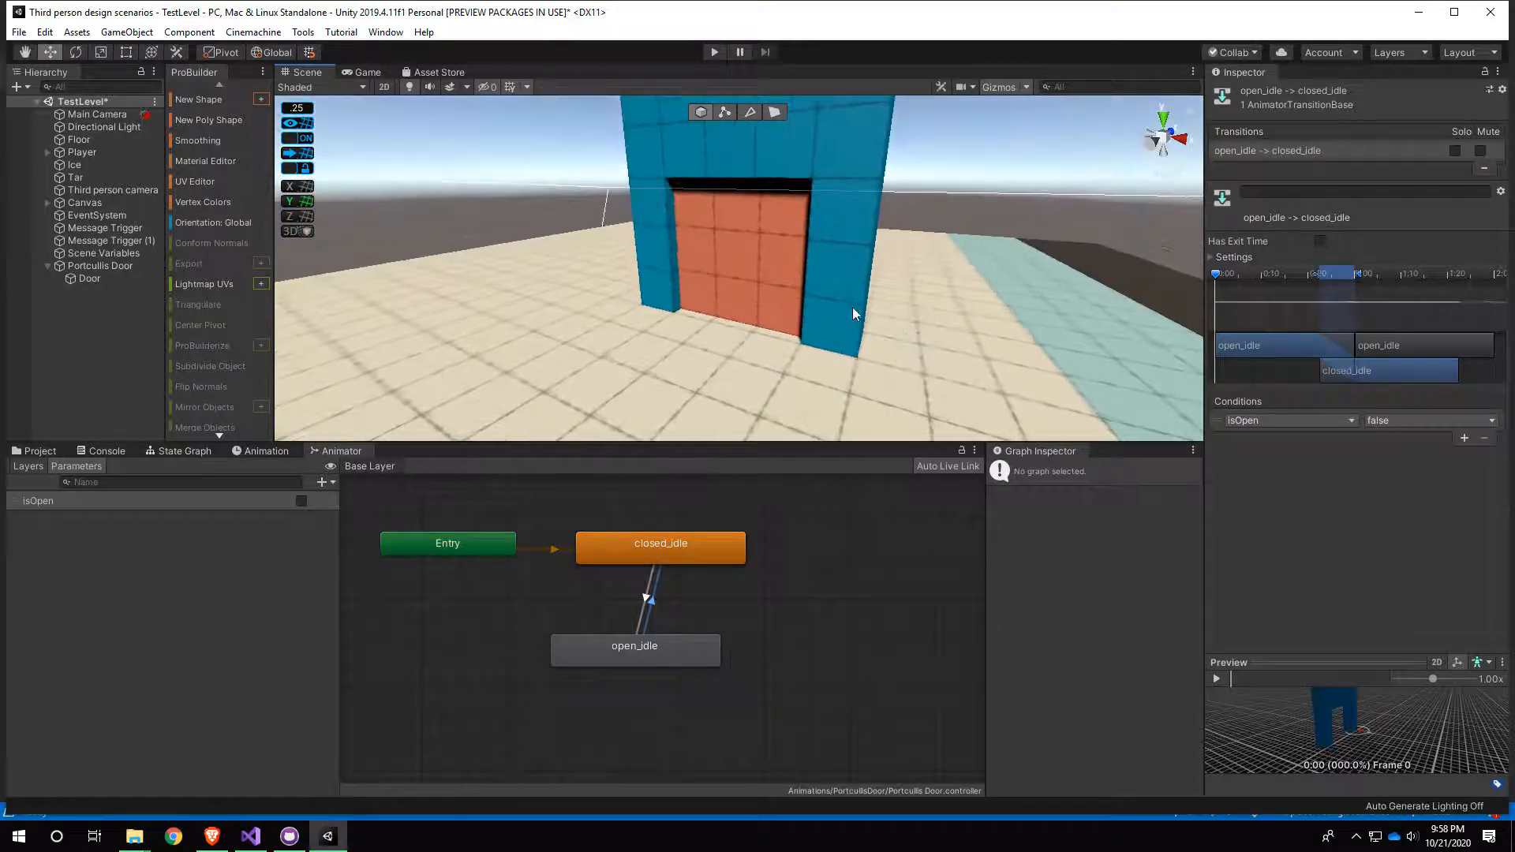
click(108, 266)
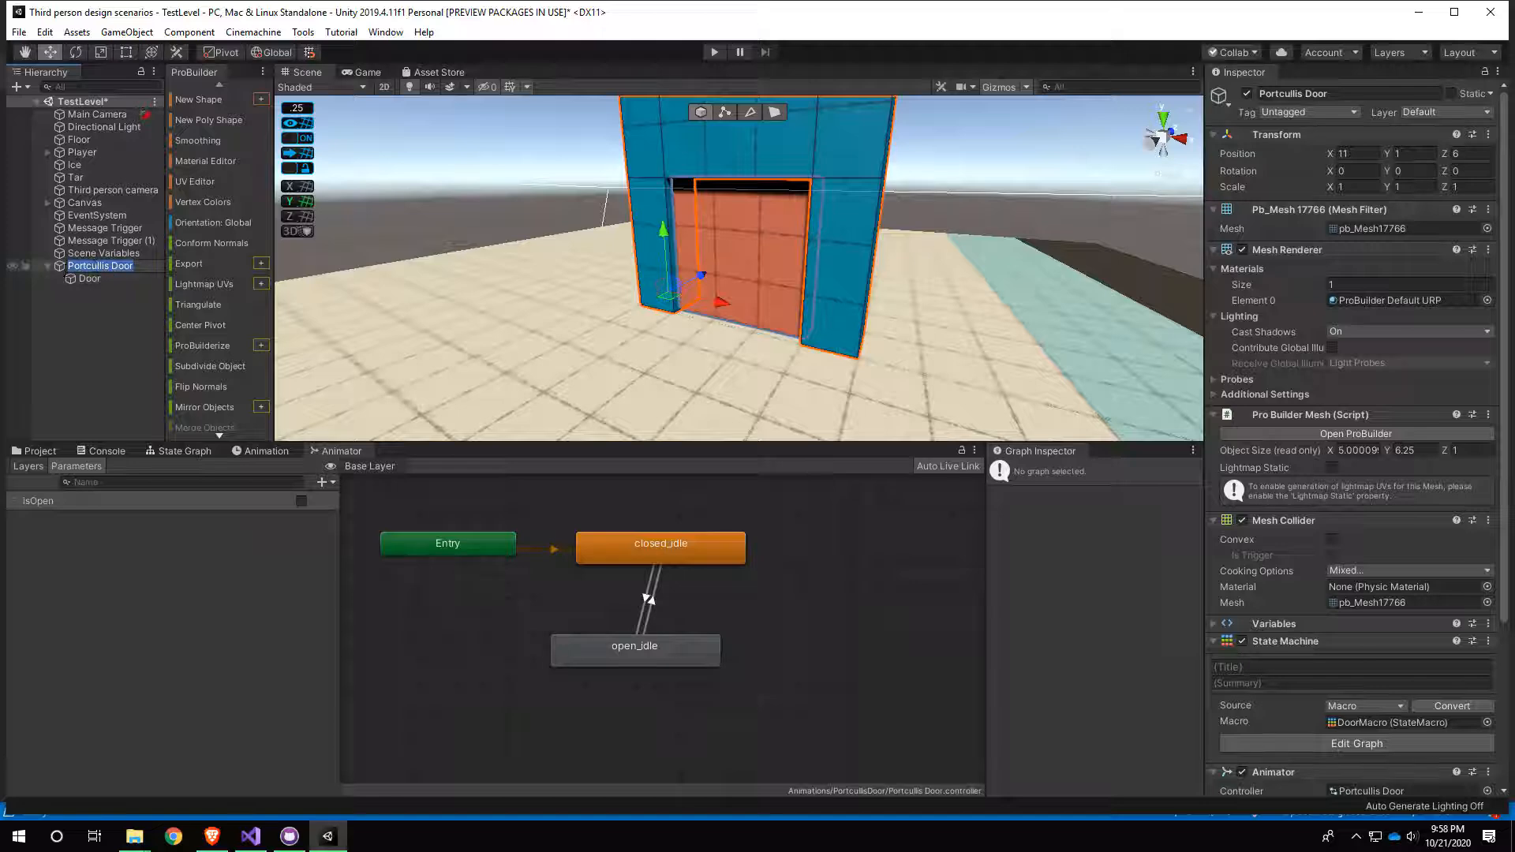
double_click(59, 268)
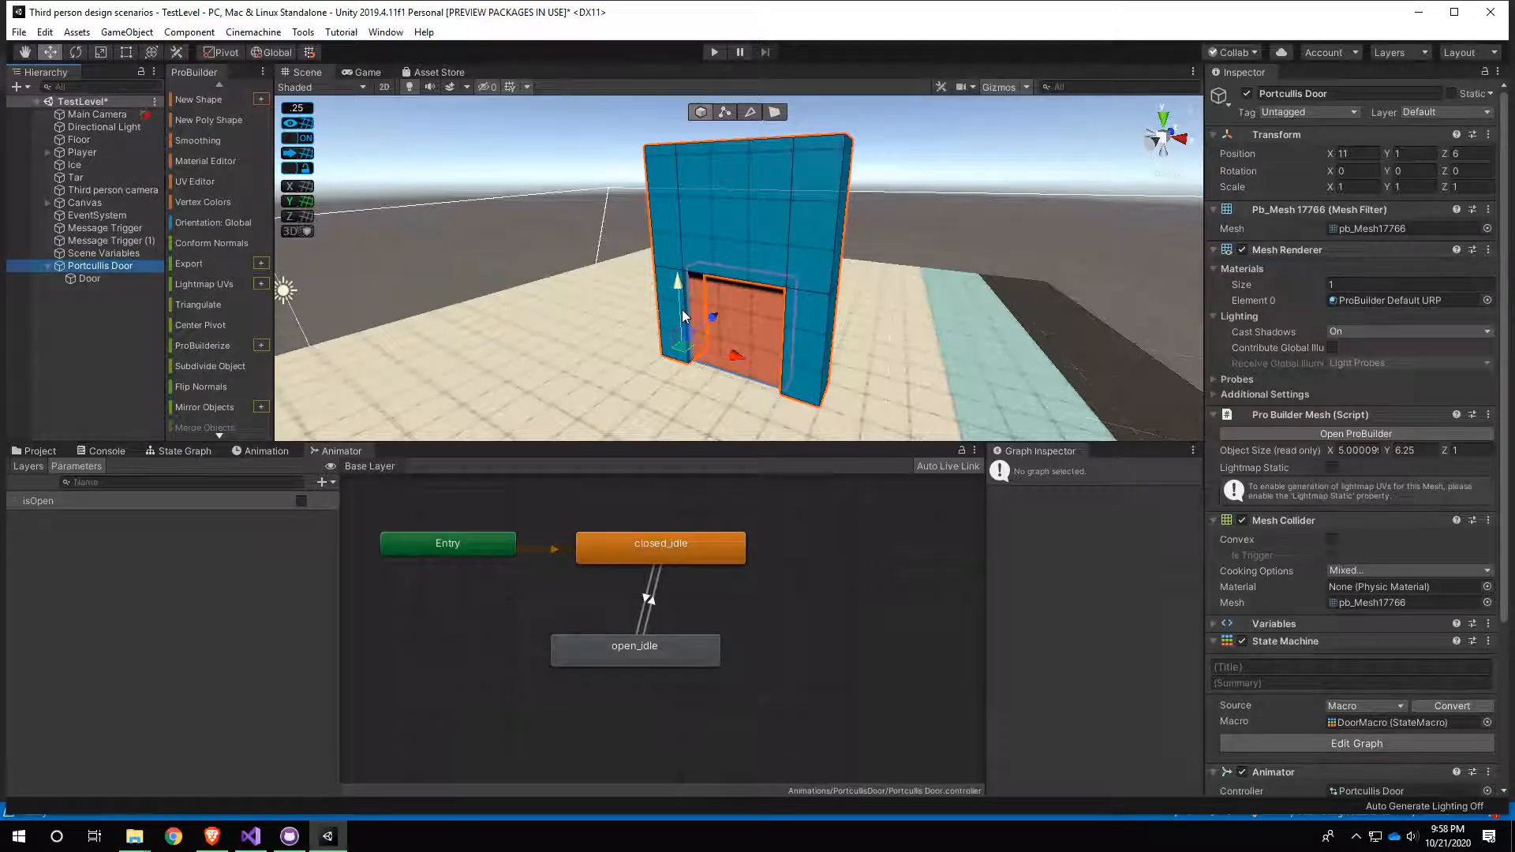
key(ctrl+shift+k)
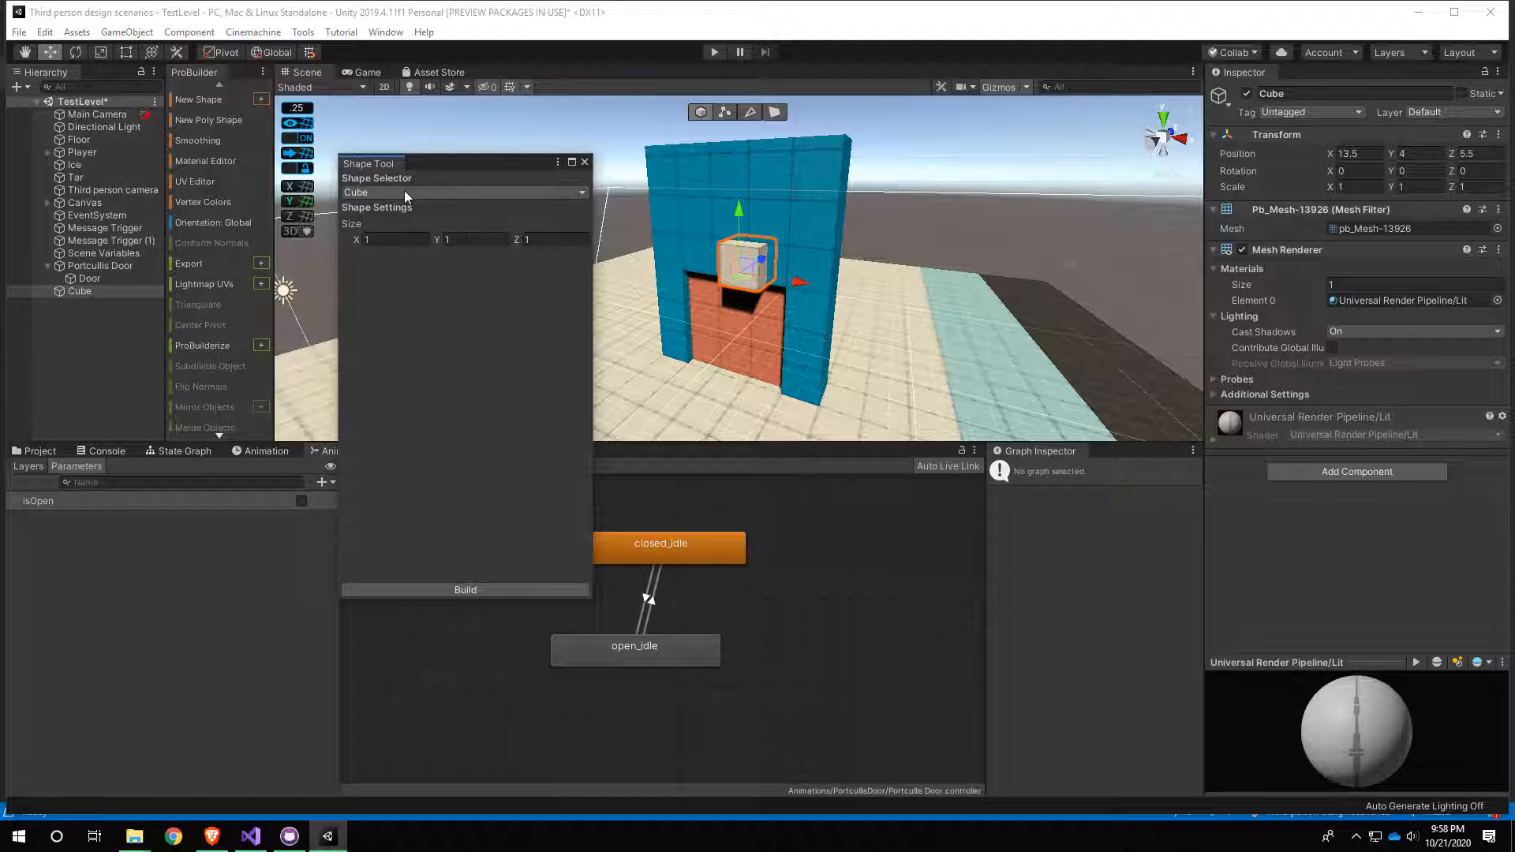
click(477, 589)
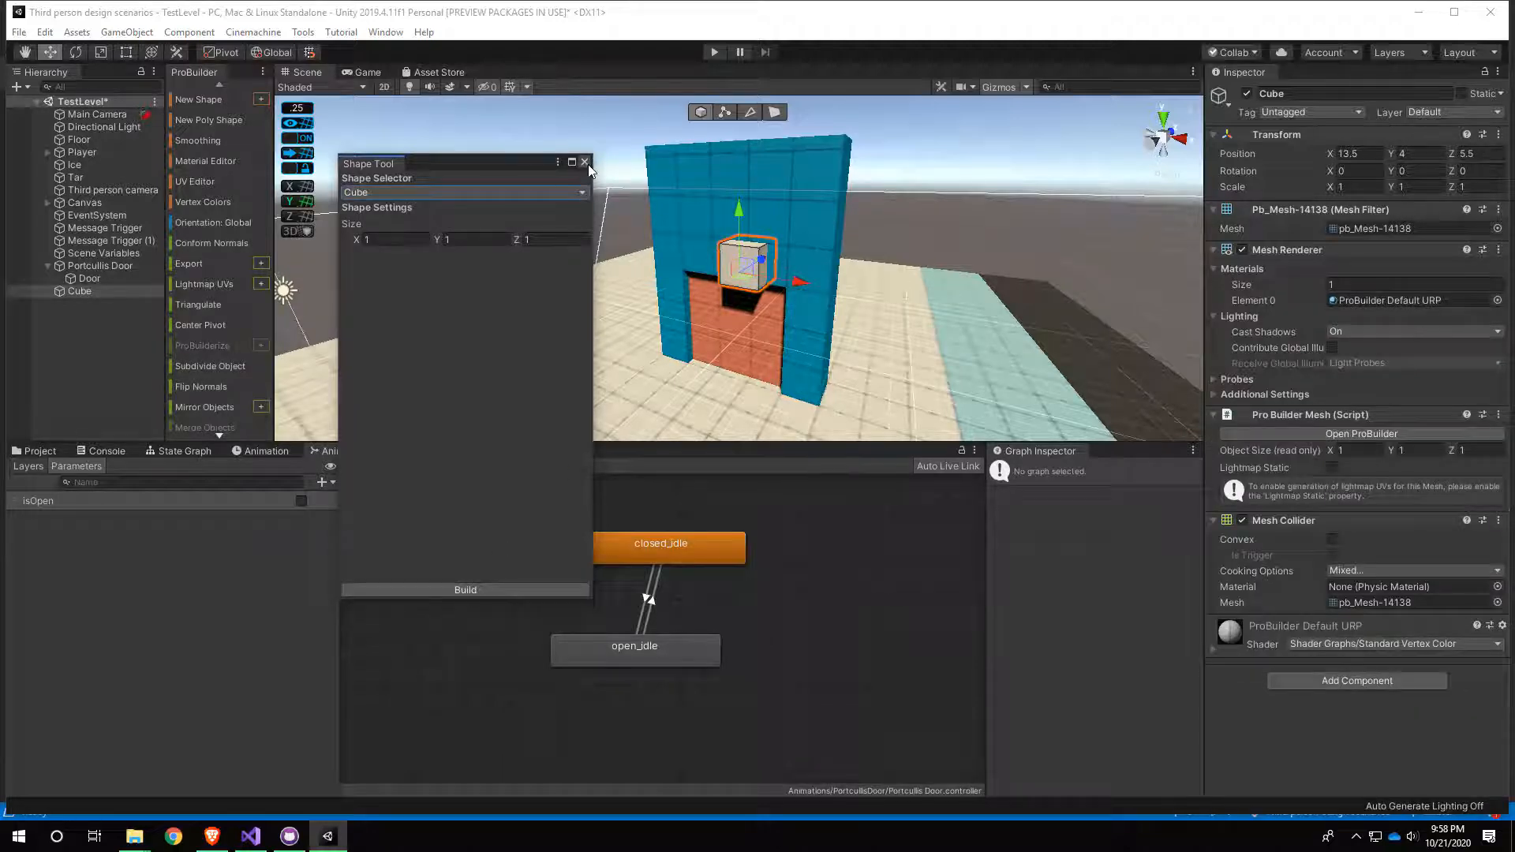
click(587, 162)
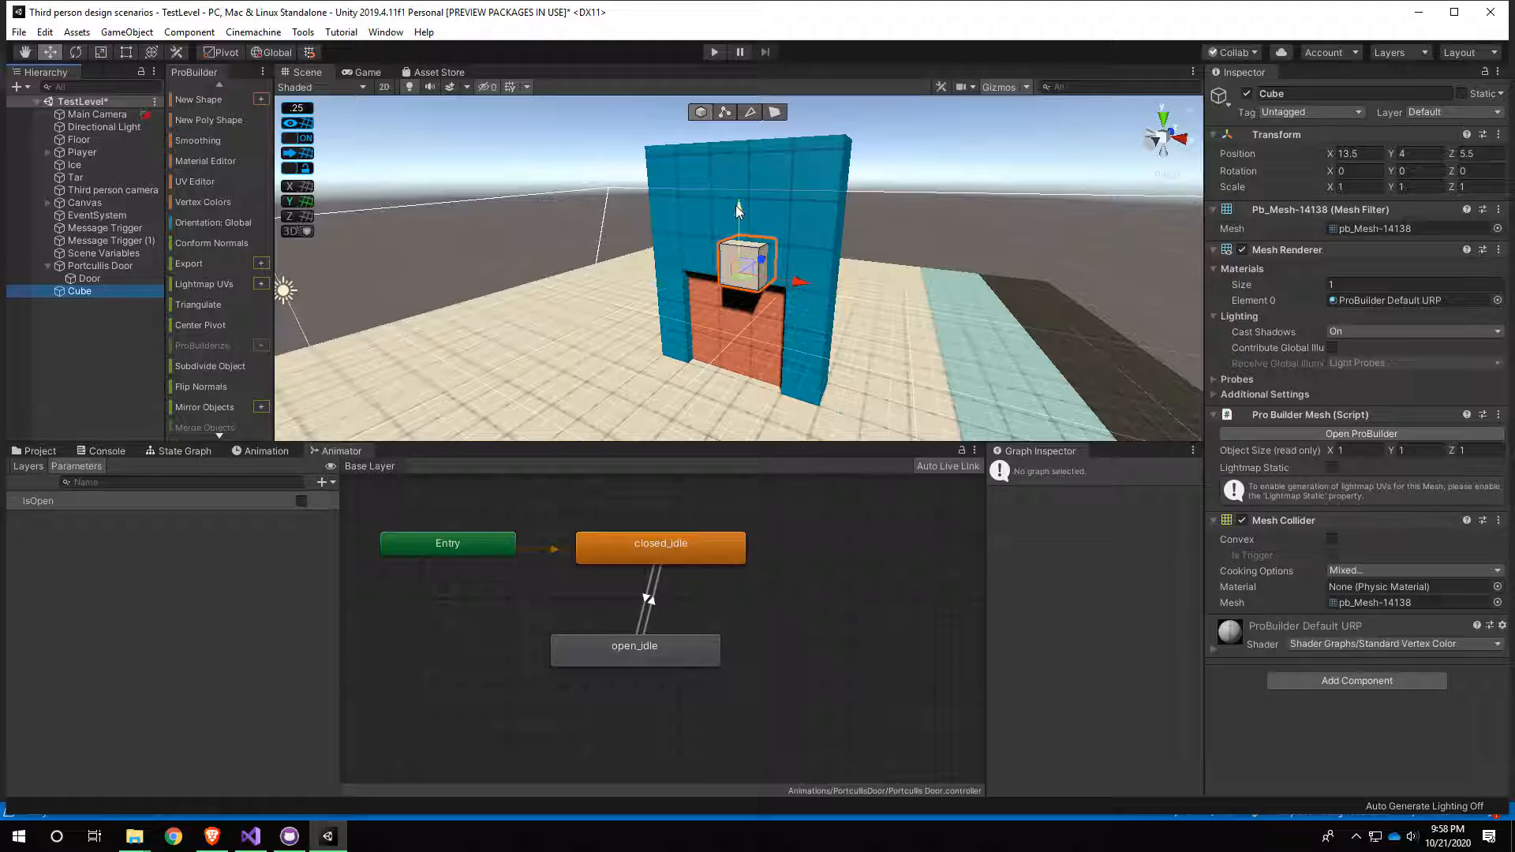
Step: Lower the cube to Y 1.25 at the doorway and turn off scene lighting in the Scene view
drag(737, 206, 277, 197)
right_drag(128, 263, 221, 311)
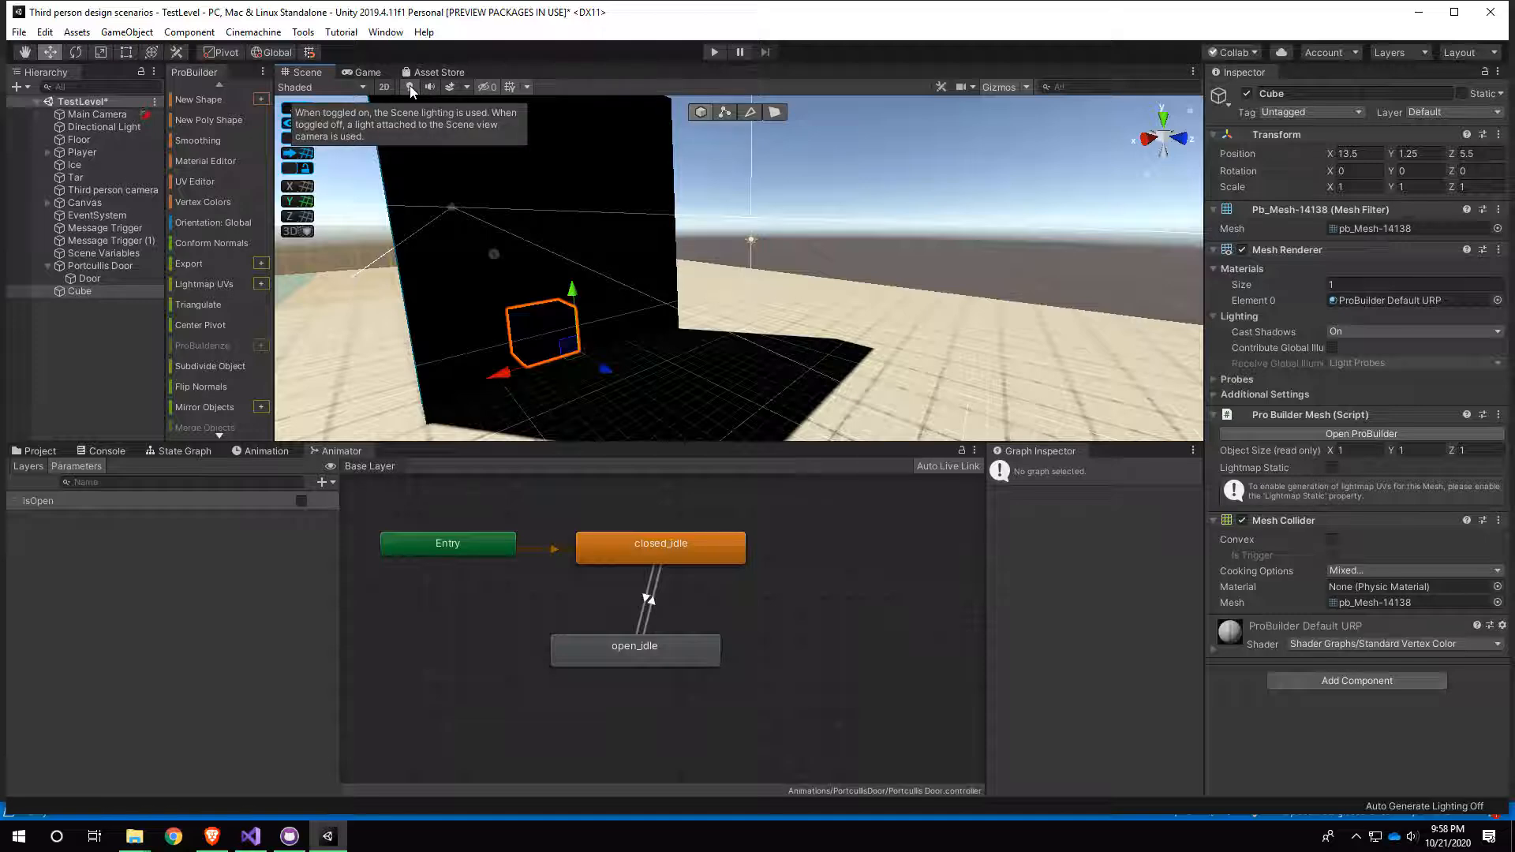
click(409, 87)
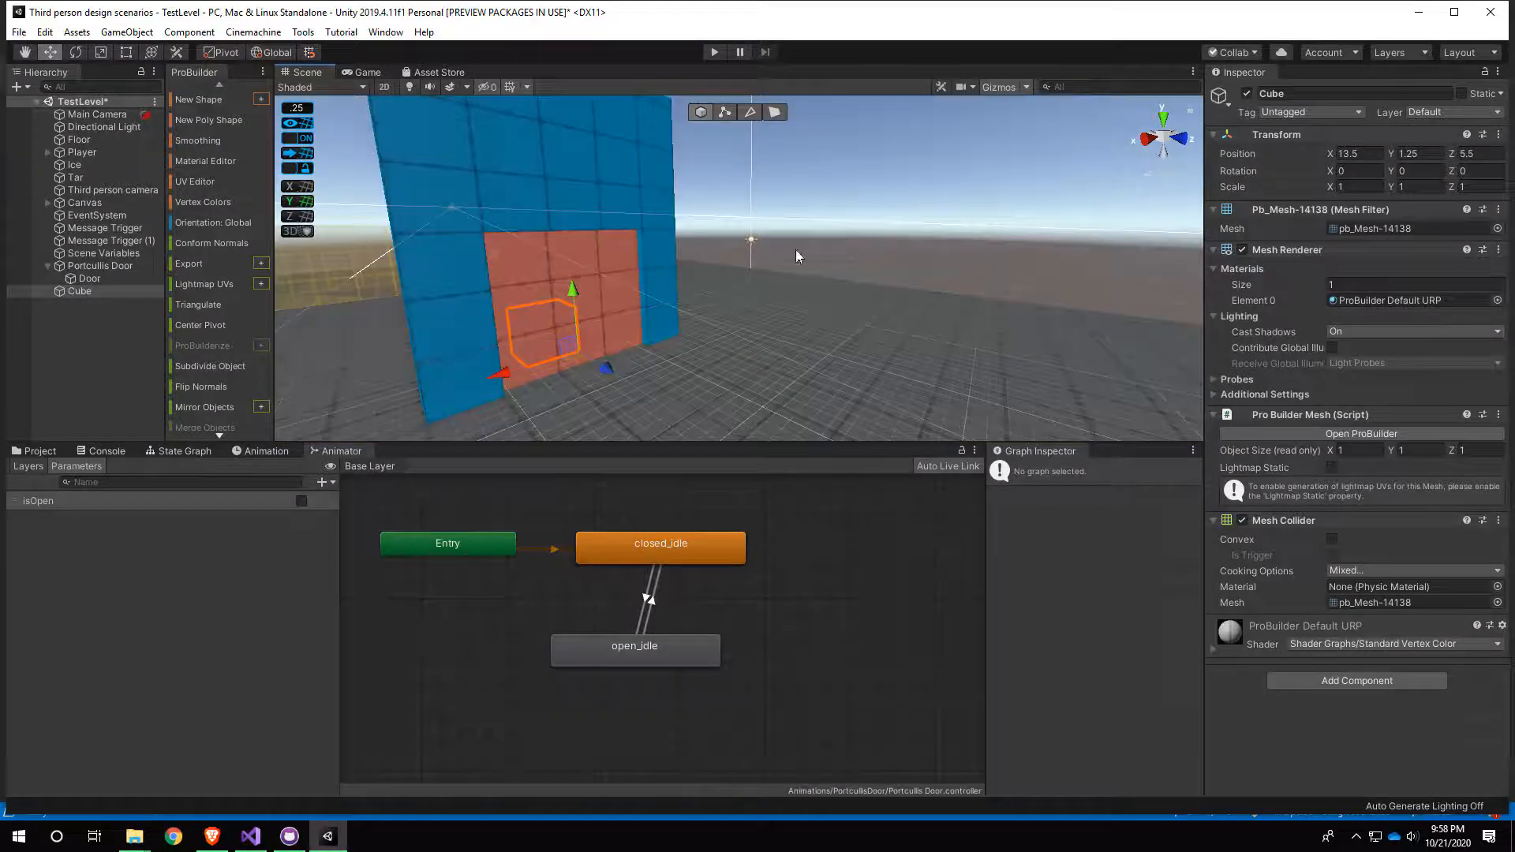
right_drag(866, 328, 736, 338)
click(363, 72)
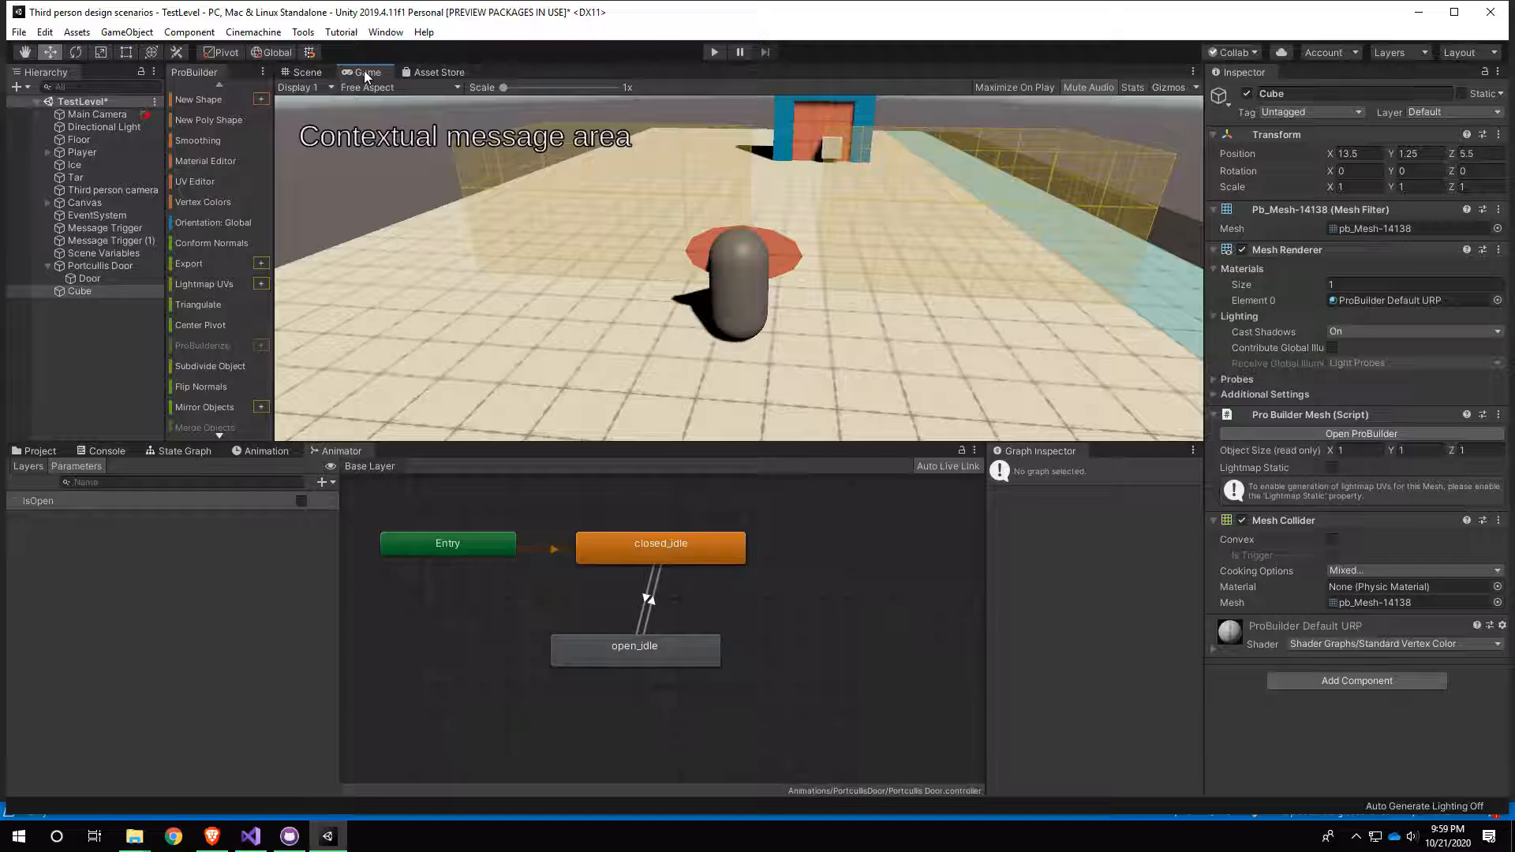
click(308, 72)
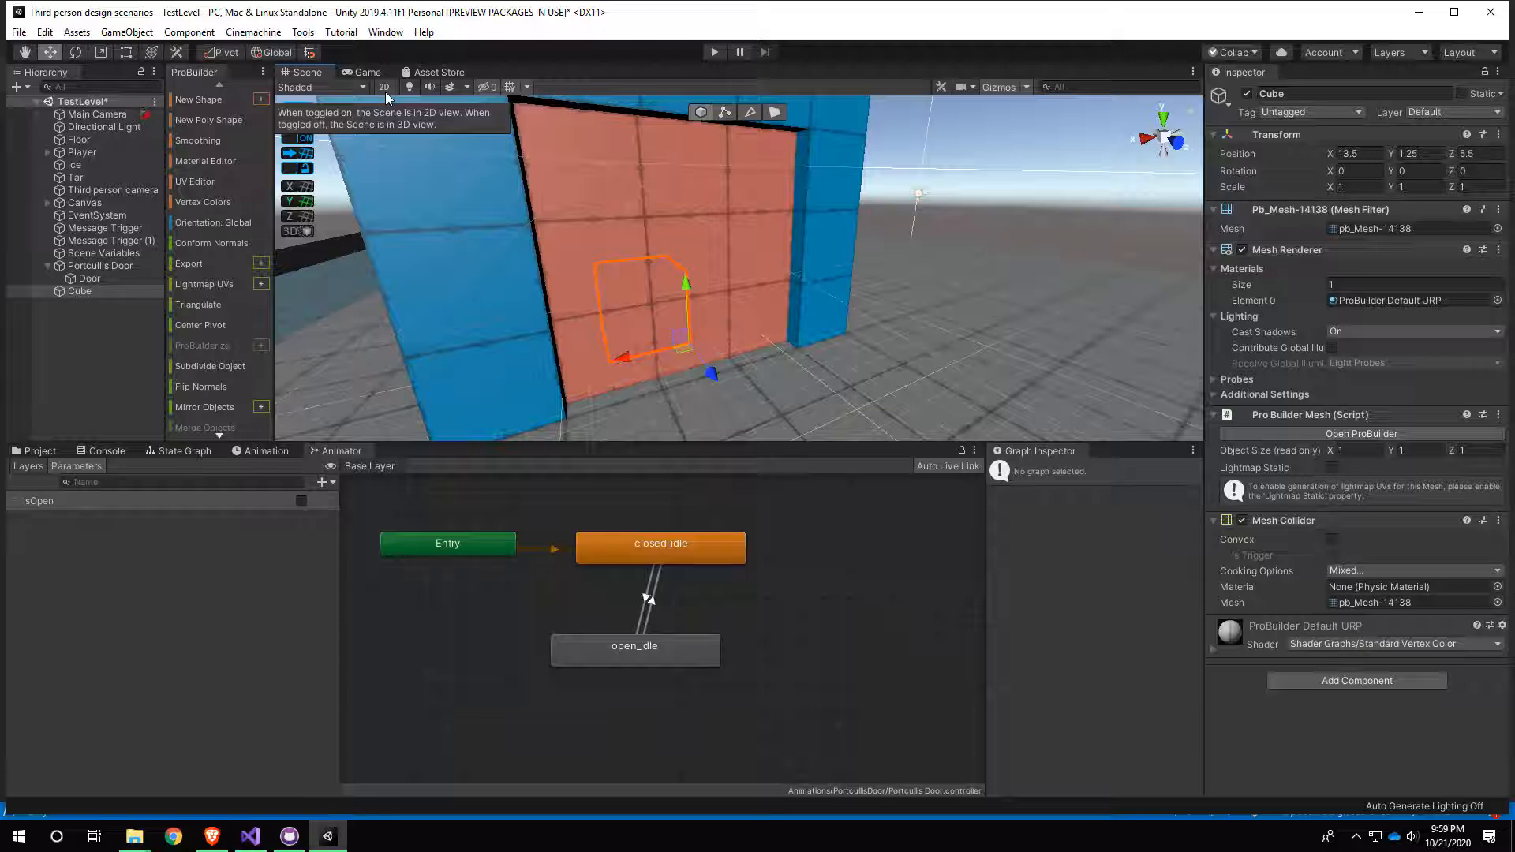
Step: Move the cube into the doorway at Z position 6
alt+drag(703, 365, 788, 331)
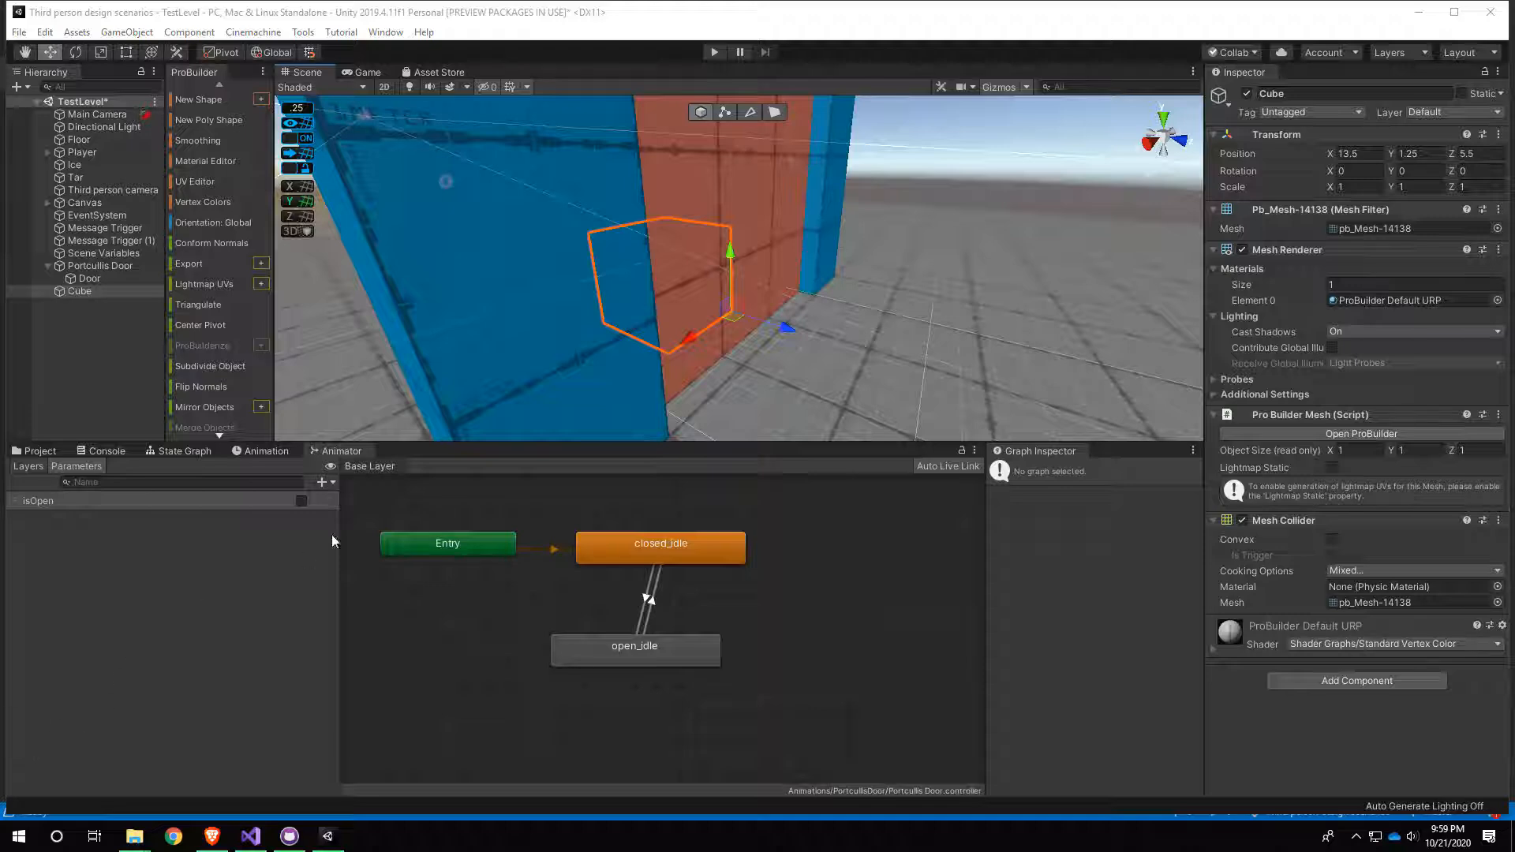
alt+drag(527, 432, 816, 347)
alt+drag(677, 410, 757, 335)
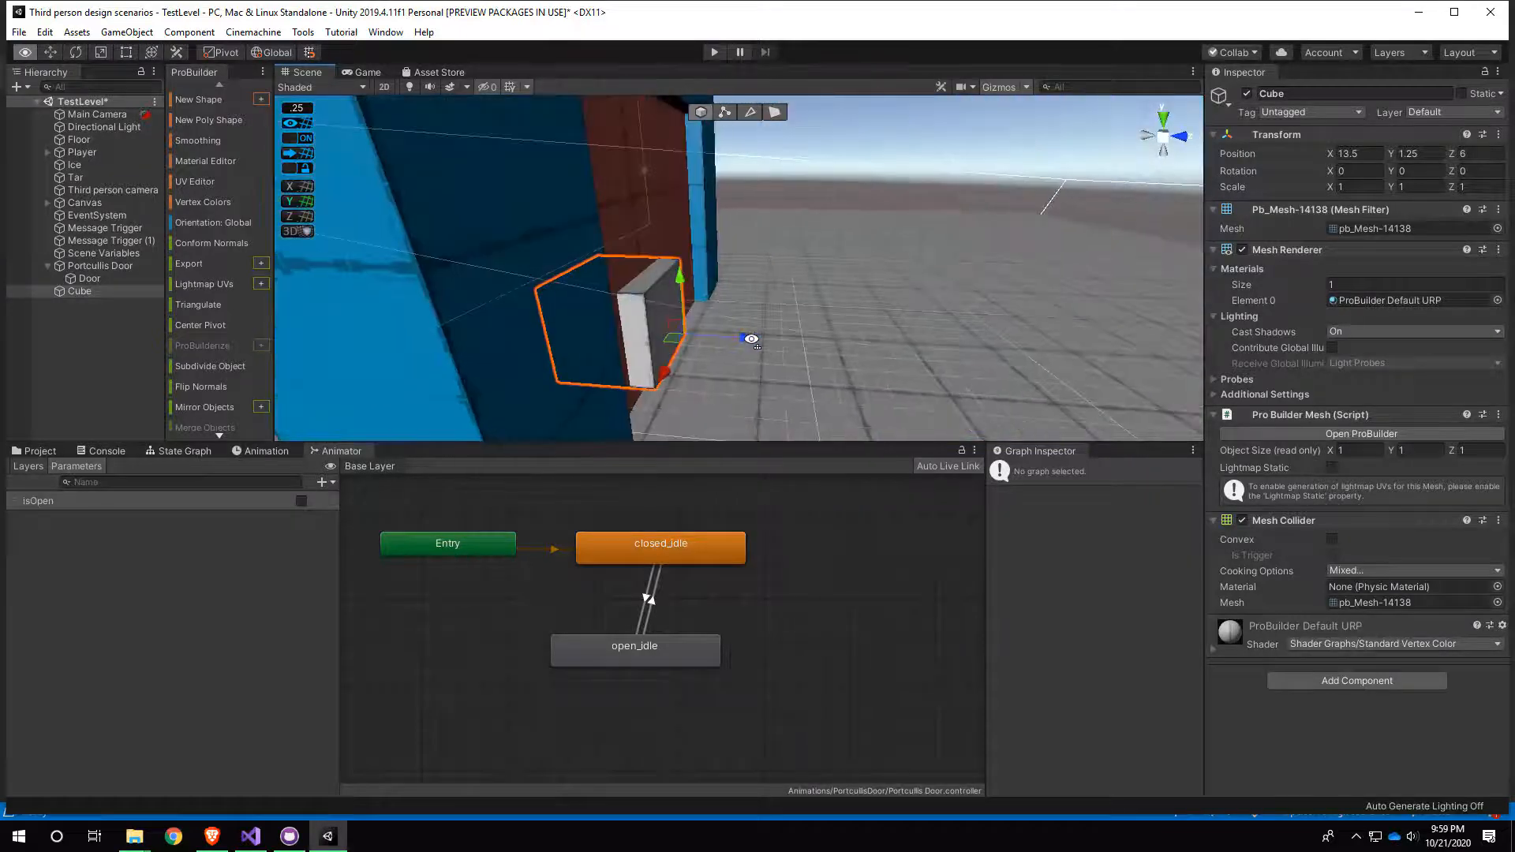
Step: Extend the cube's side faces on both sides of the doorway to make it 5 units wide and 7 units deep
click(774, 113)
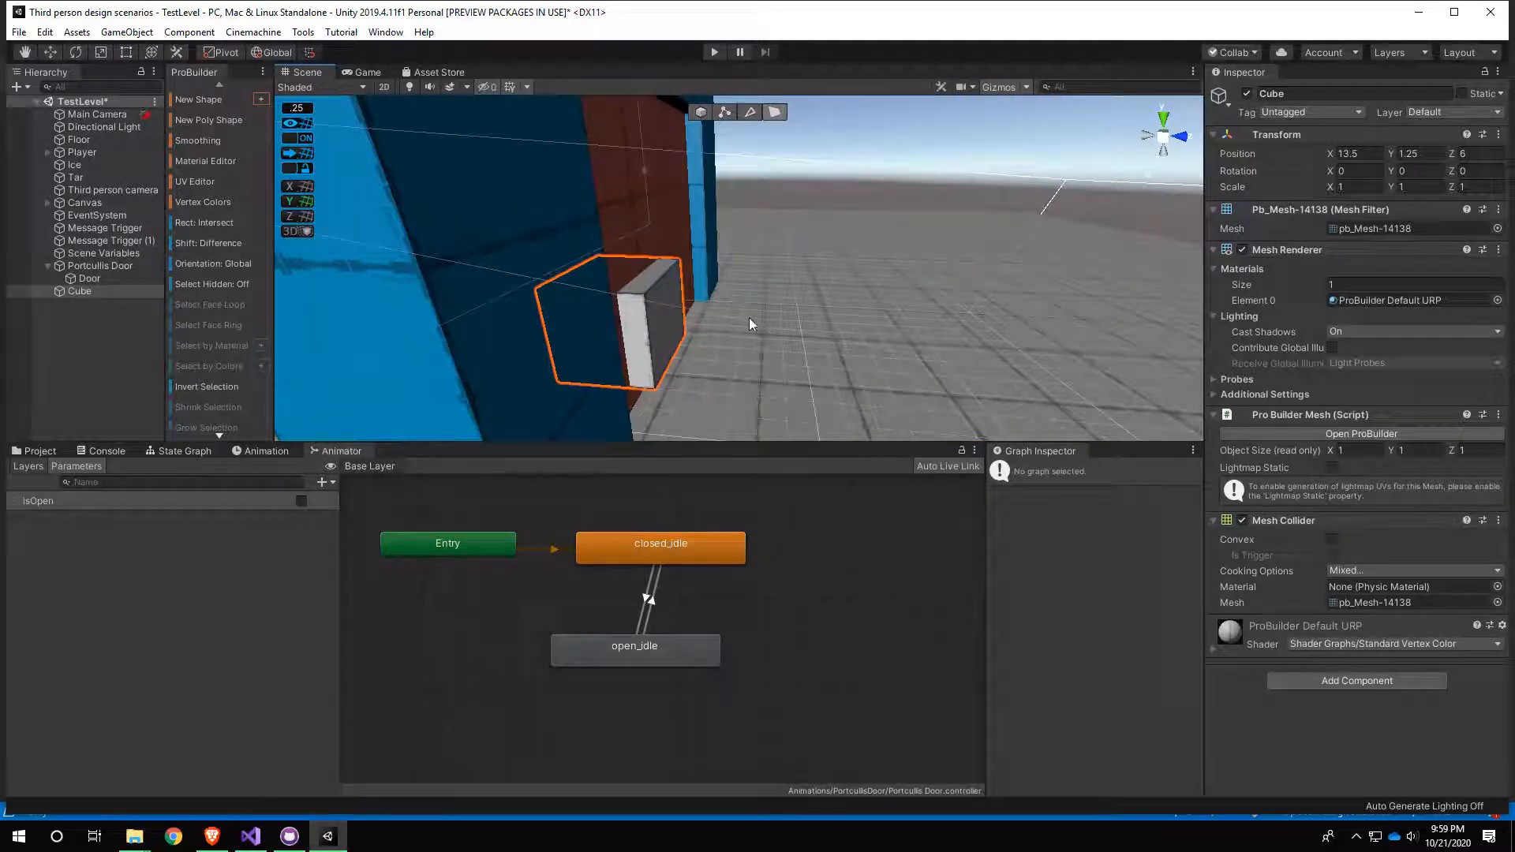
click(666, 327)
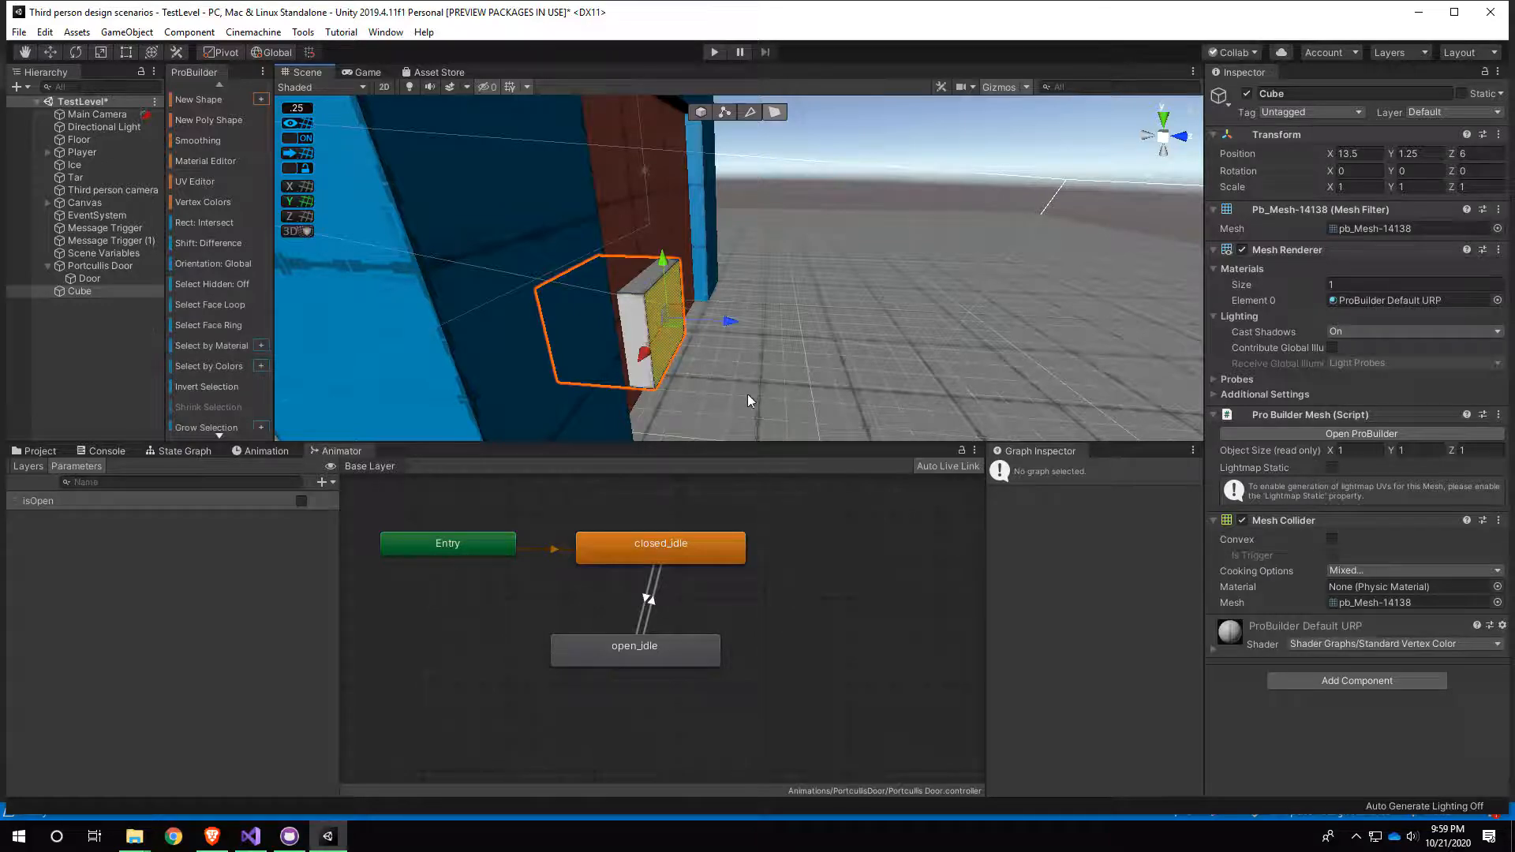
mouse_move(747, 400)
alt+mouse_down()
mouse_move(678, 371)
mouse_move(671, 300)
mouse_move(836, 359)
mouse_move(779, 391)
mouse_move(882, 370)
mouse_move(756, 377)
alt+mouse_up()
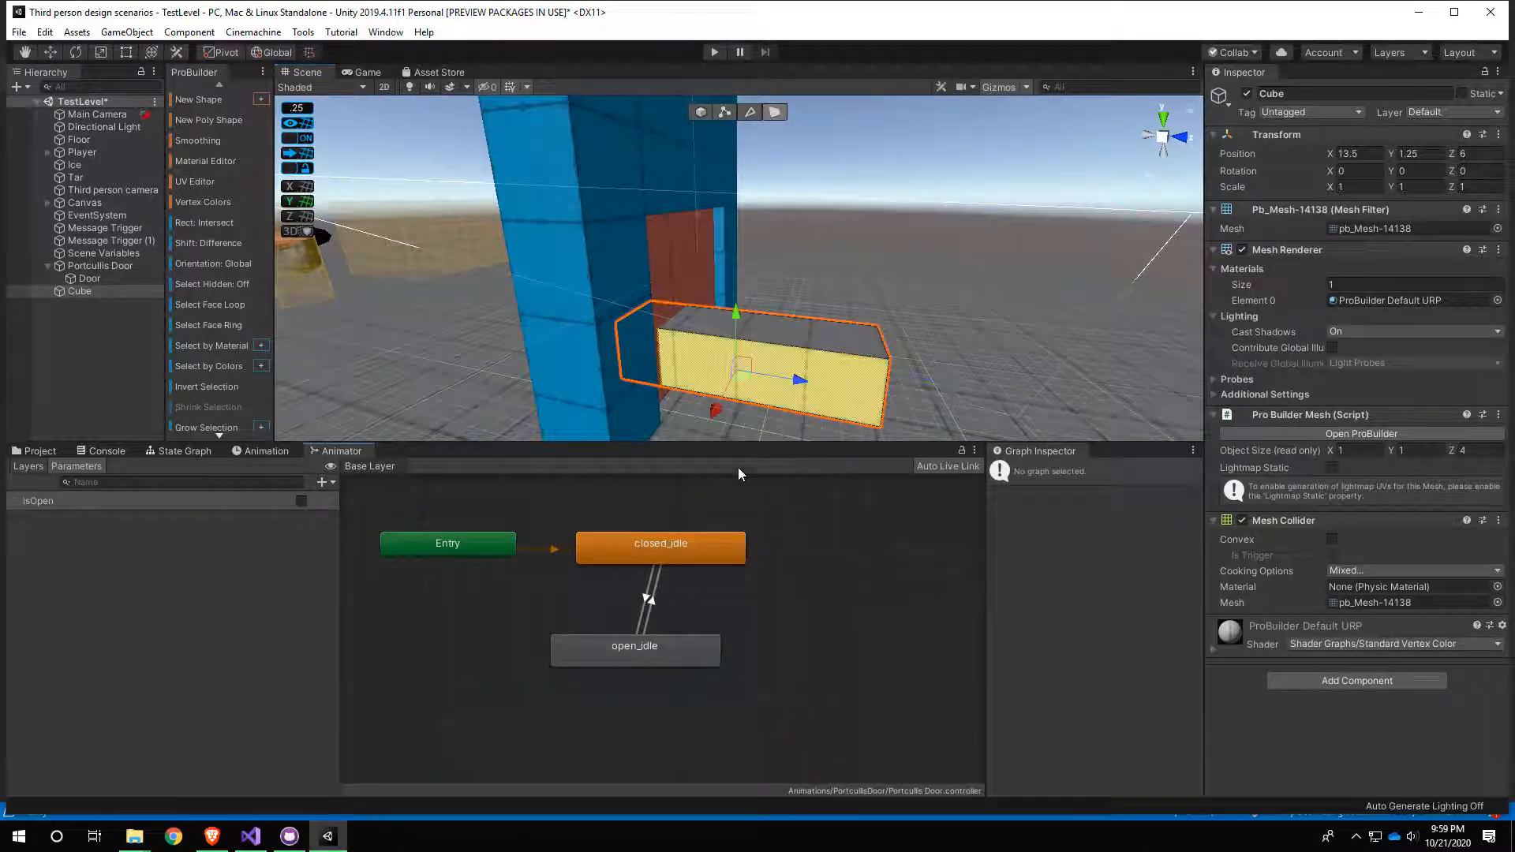
alt+drag(663, 394, 727, 314)
scroll(608, 338, down, 3)
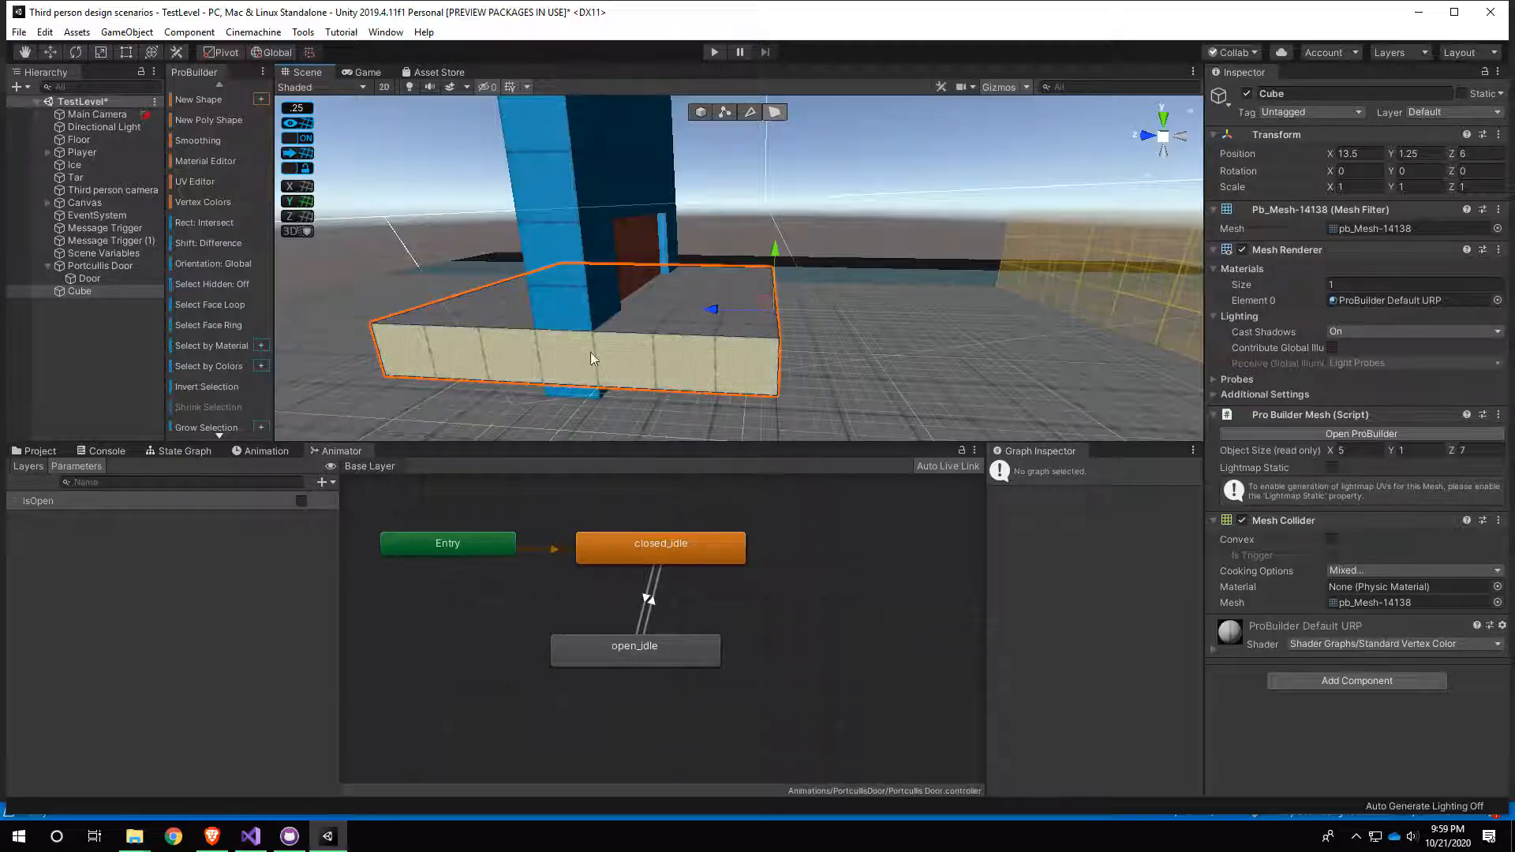
Step: Raise the top face of the cube to give it a height of 3 units
alt+drag(590, 352, 636, 316)
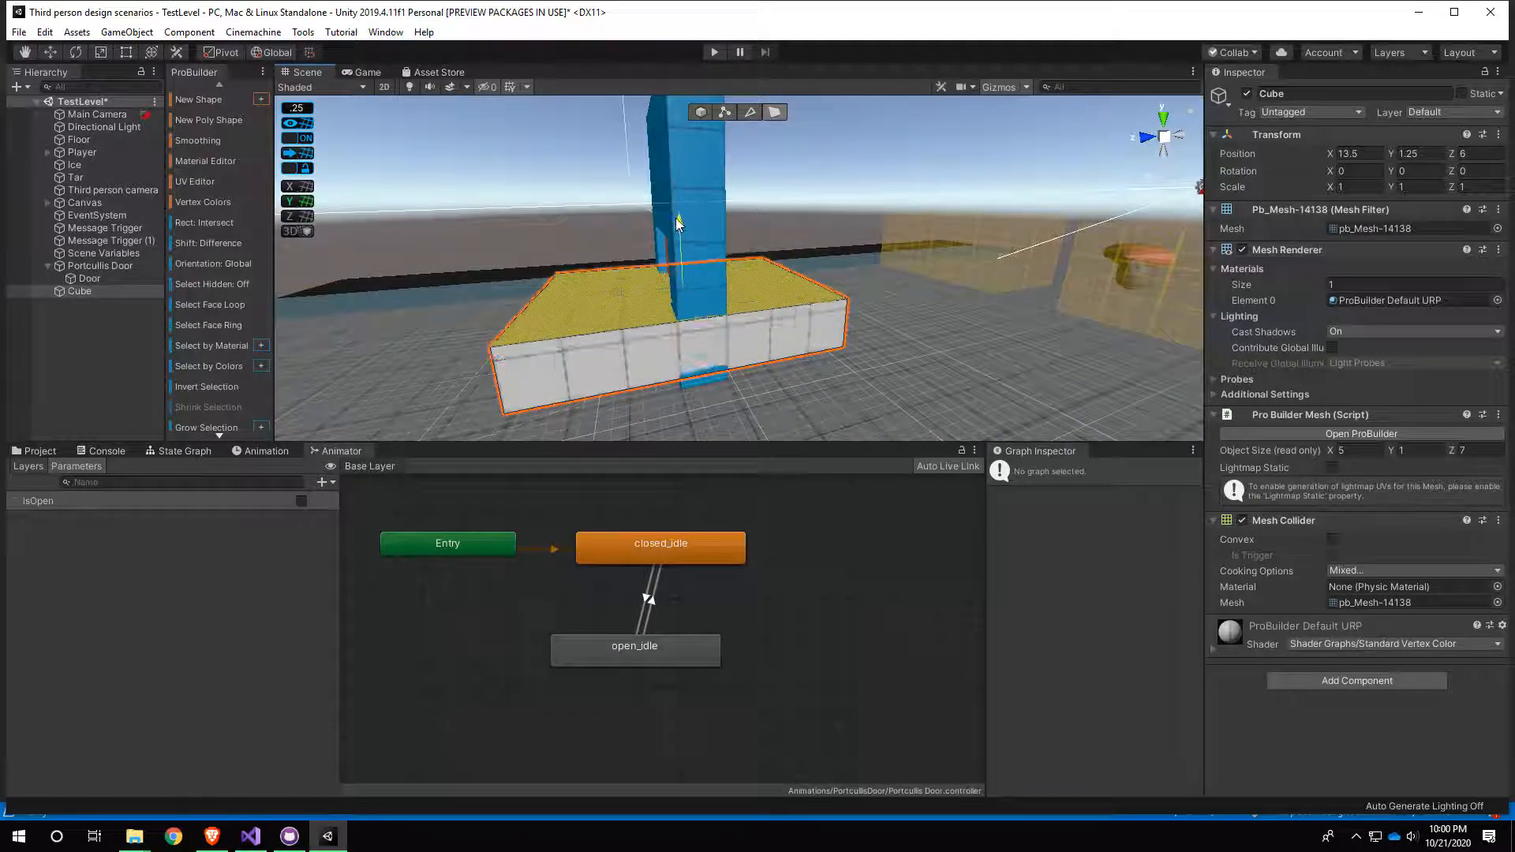
key(ctrl+z)
click(665, 194)
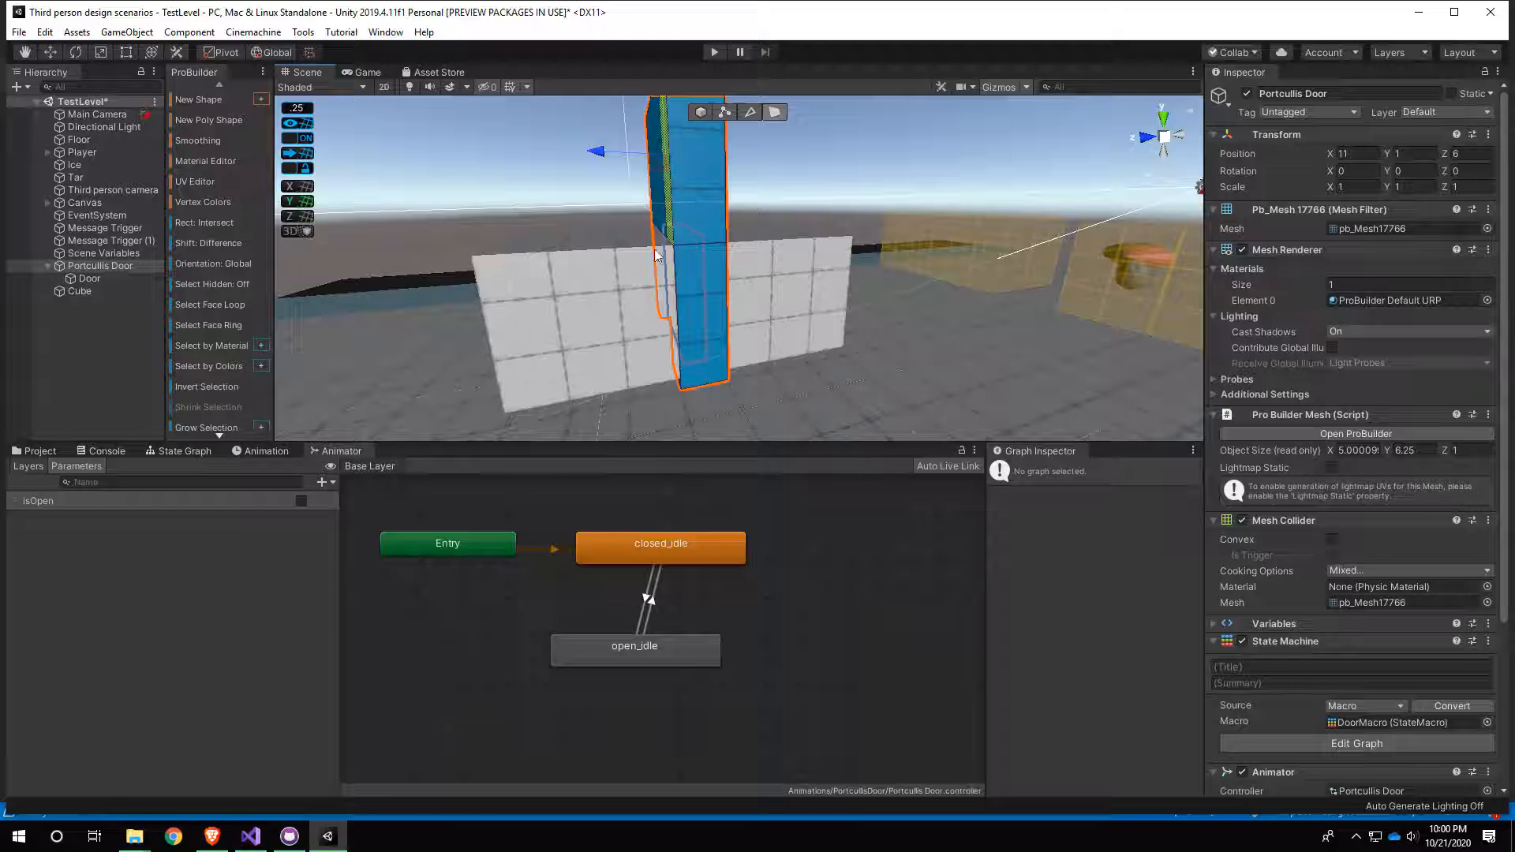
click(591, 262)
key(ctrl+y)
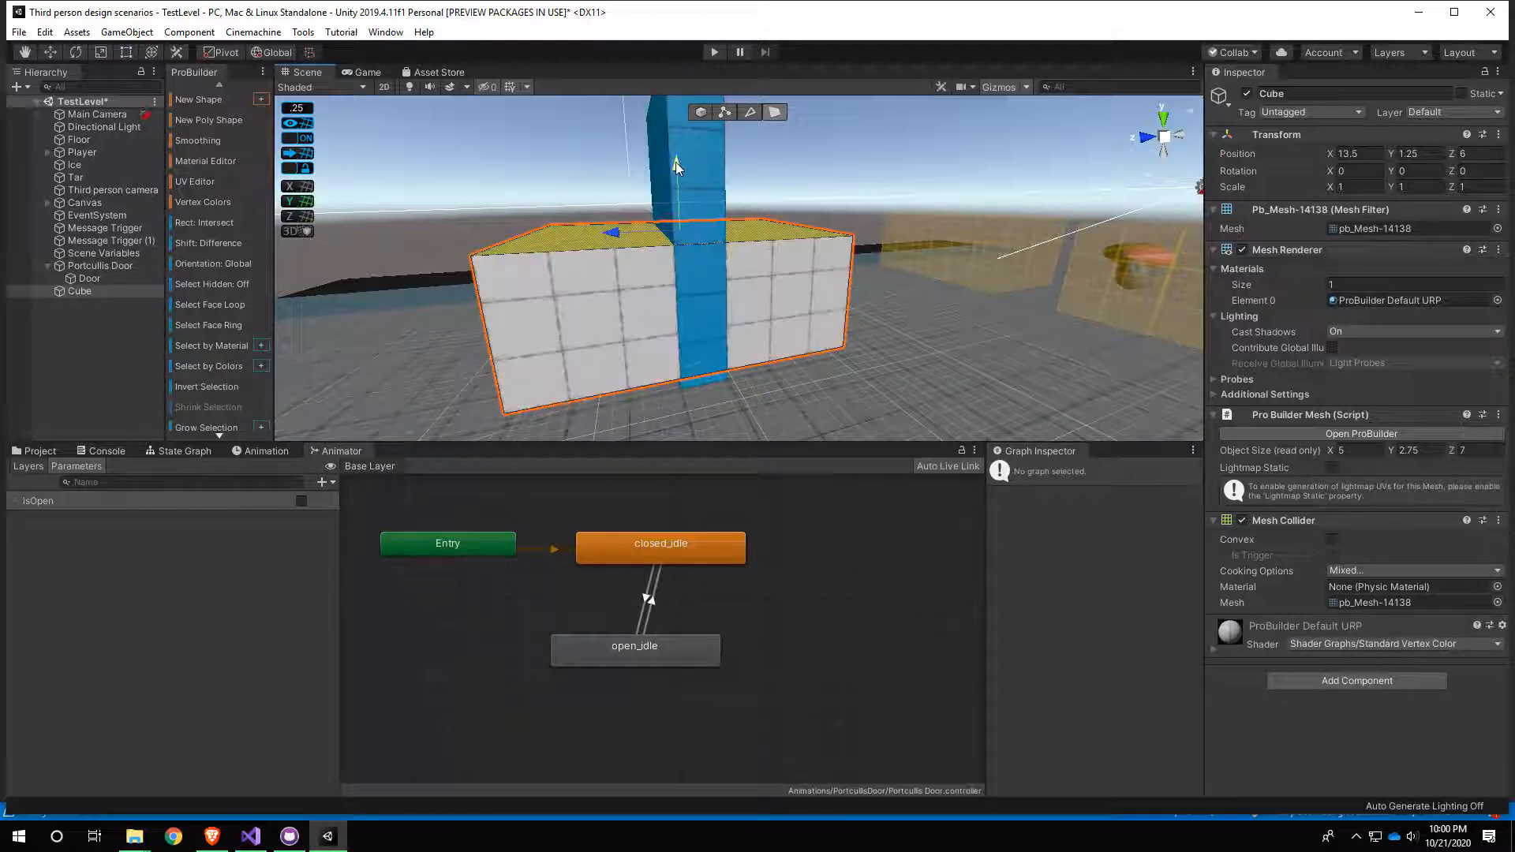
drag(675, 163, 674, 147)
alt+drag(462, 315, 816, 316)
Step: Return to object selection and turn the doorway cube into a trigger volume with ProBuilder's Set Trigger
click(699, 112)
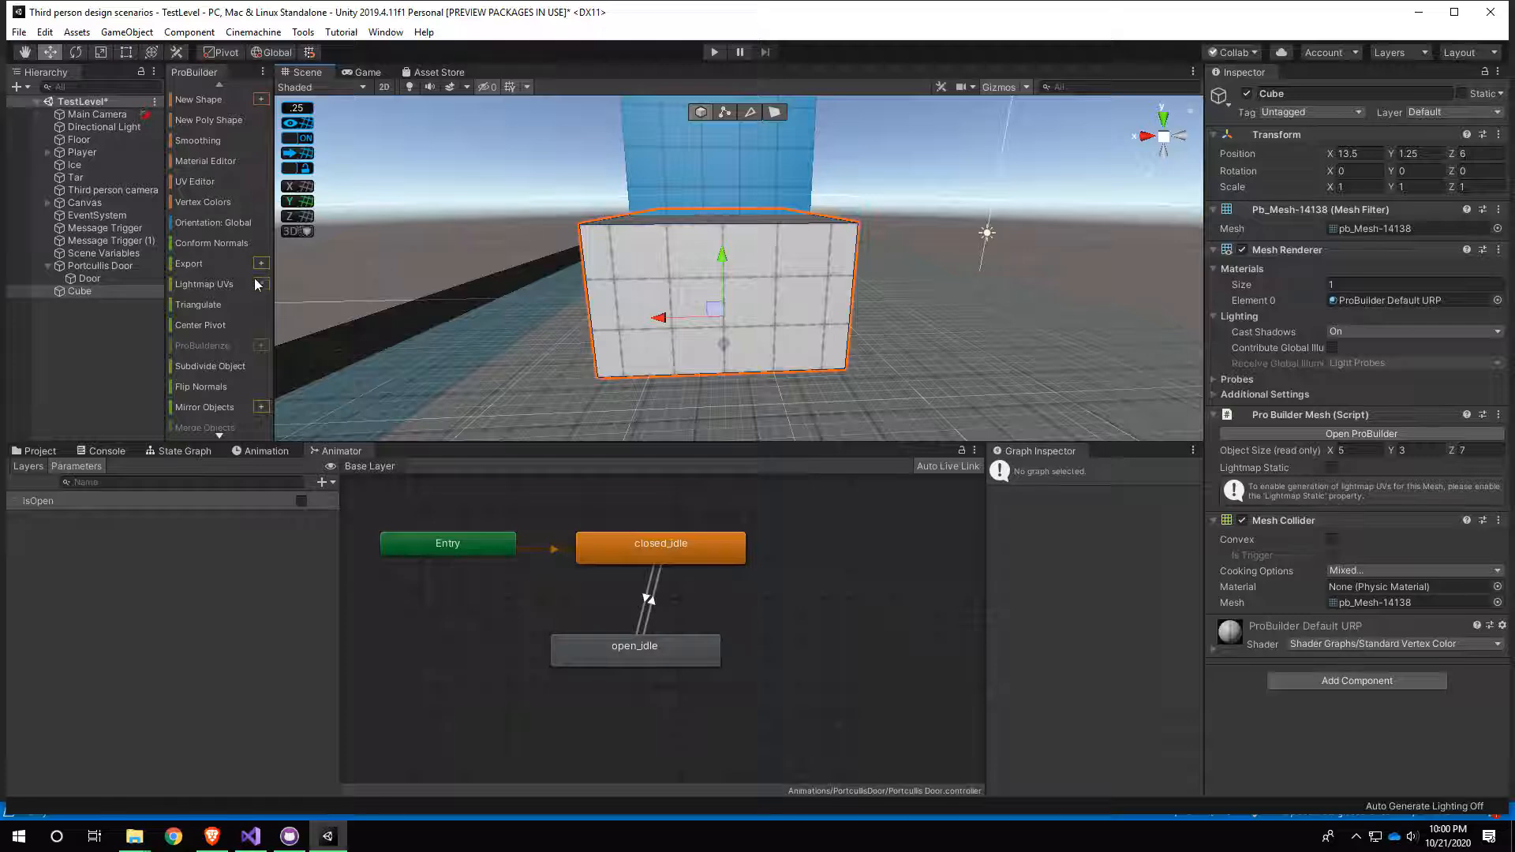
scroll(202, 340, down, 3)
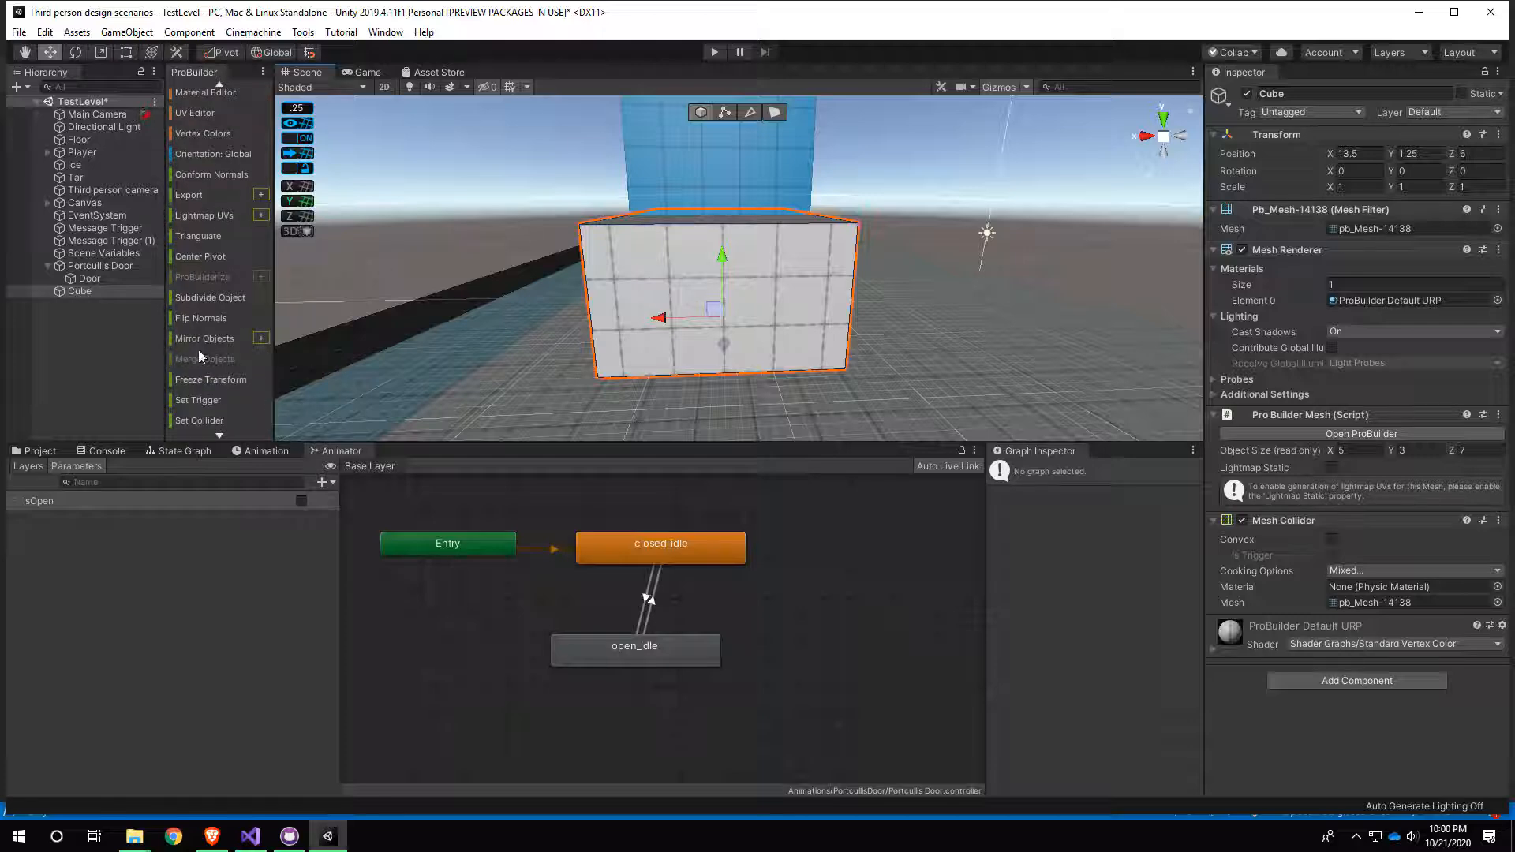
click(199, 400)
alt+drag(724, 338, 567, 235)
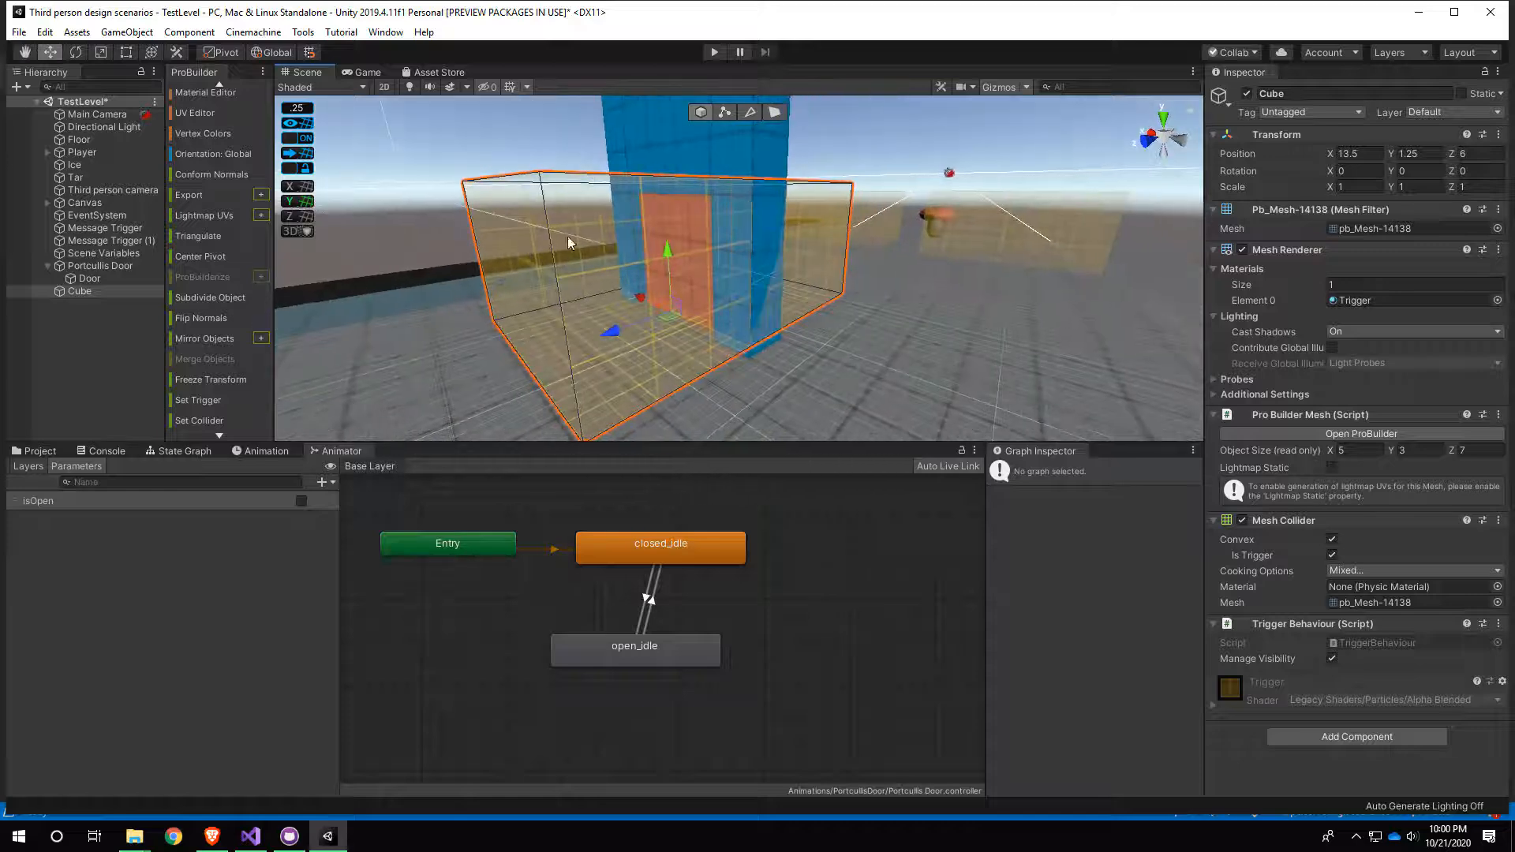
alt+drag(732, 288, 1193, 264)
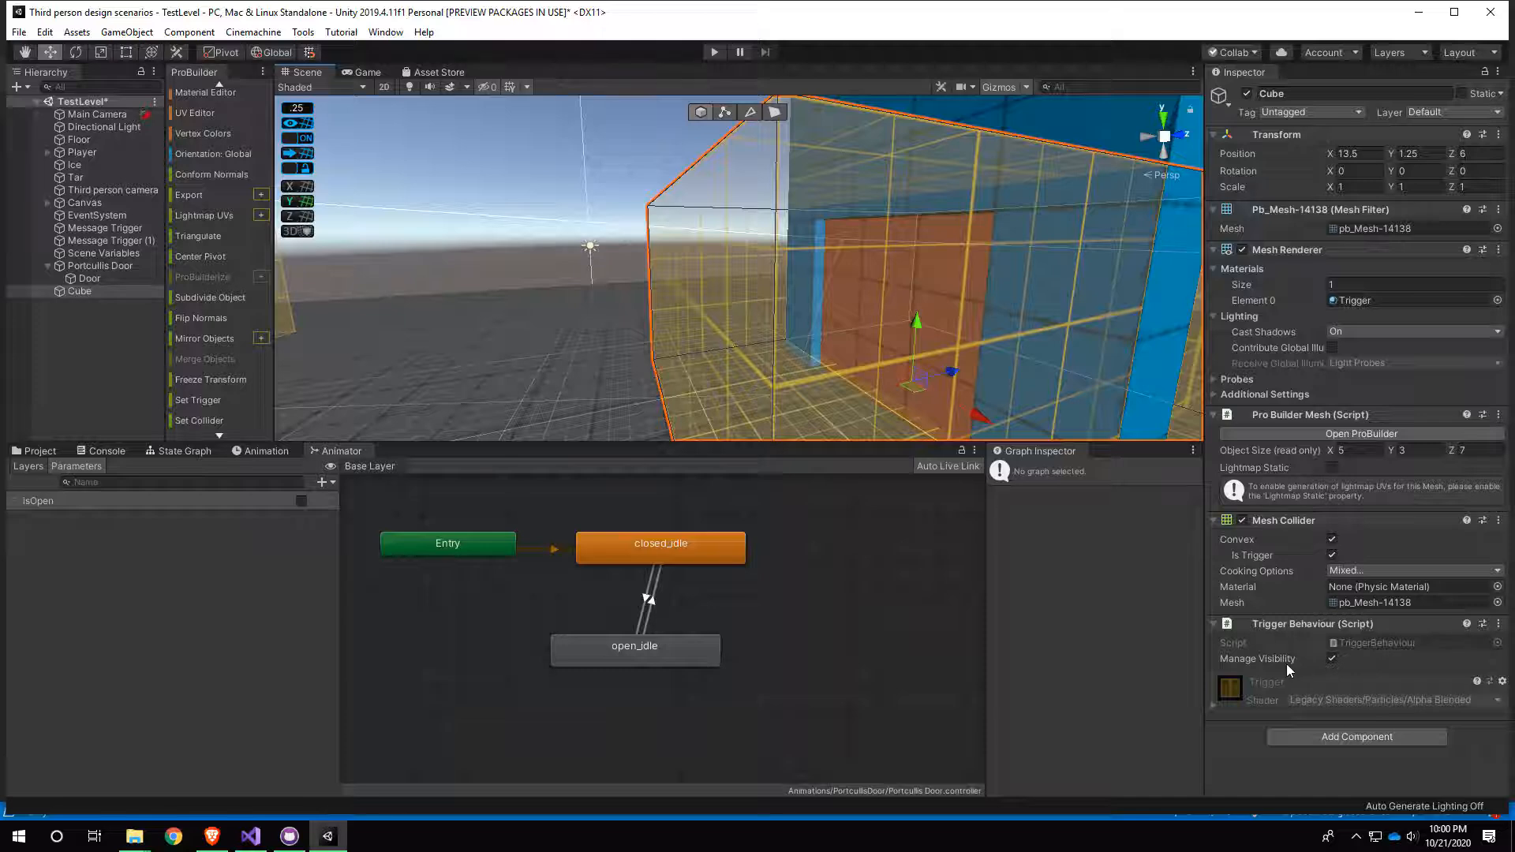
Step: Turn off Manage Visibility in the cube's Trigger Behaviour component
click(1332, 555)
alt+drag(894, 290, 983, 357)
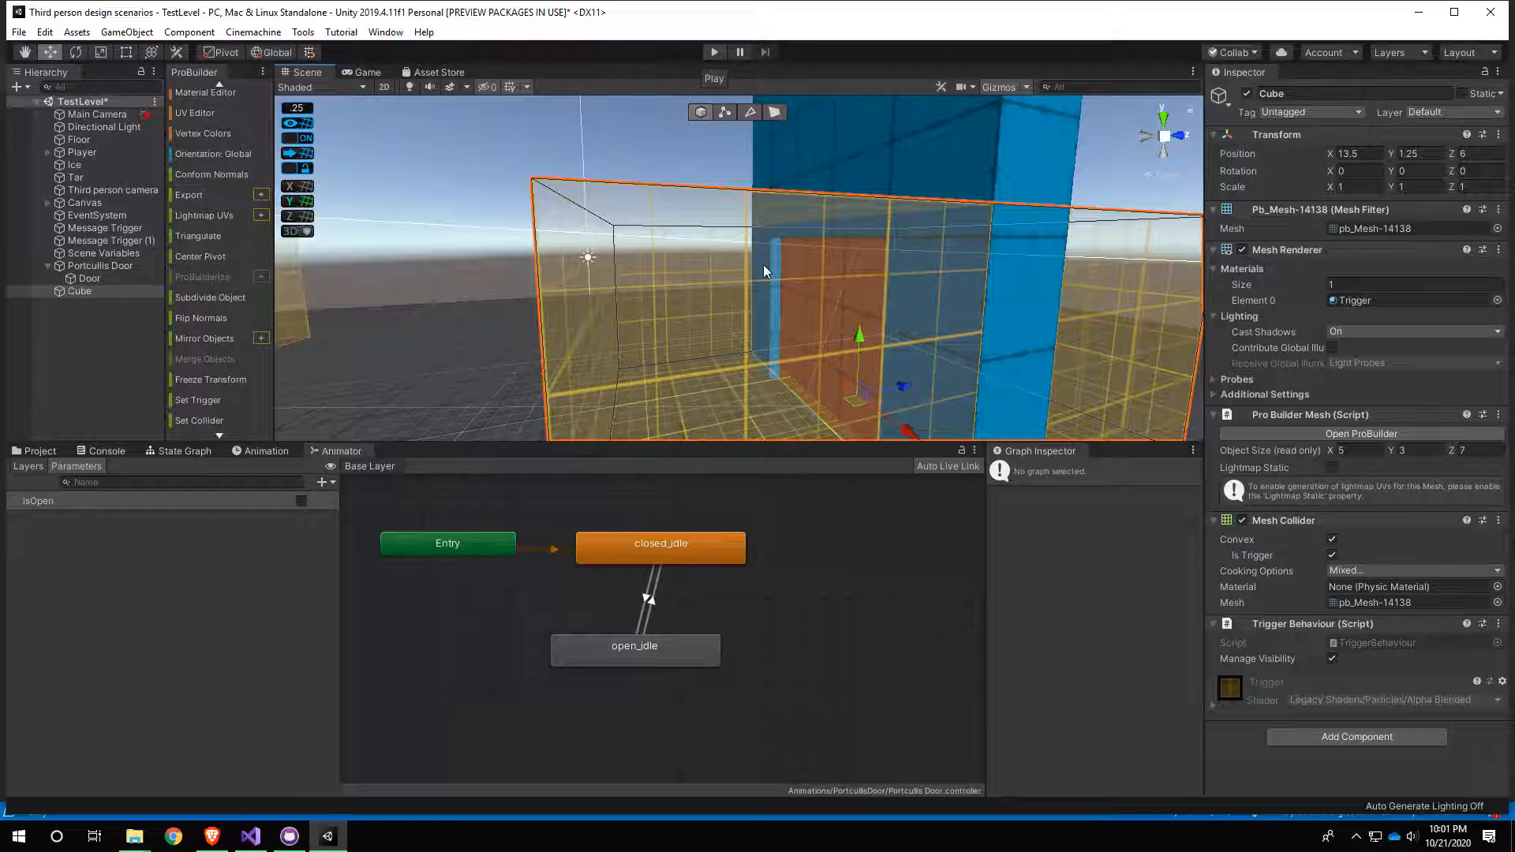
key(alt)
alt+drag(770, 330, 805, 325)
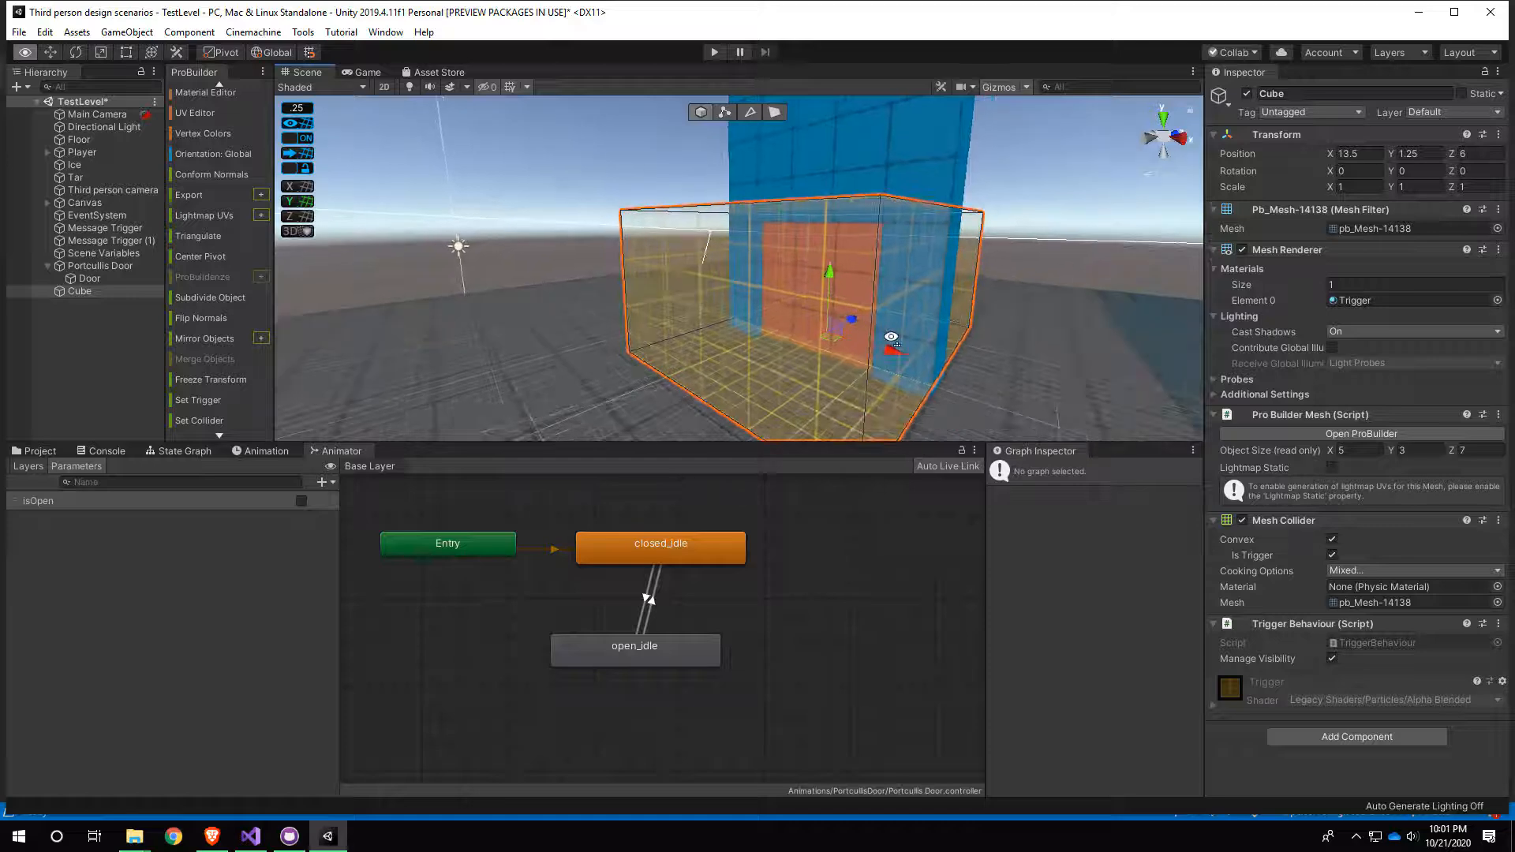
click(1332, 659)
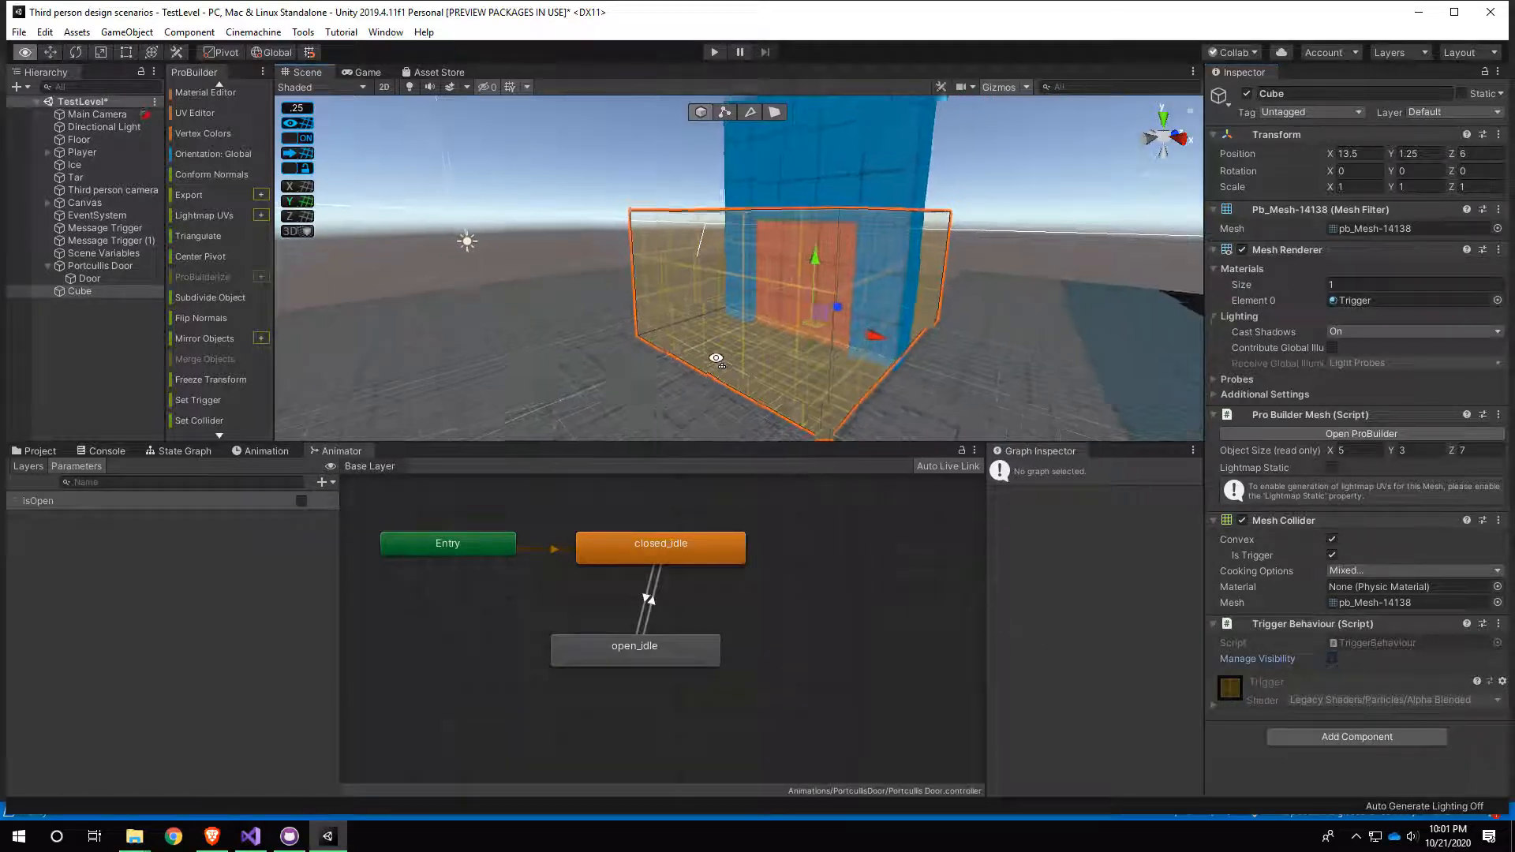
alt+drag(710, 352, 787, 343)
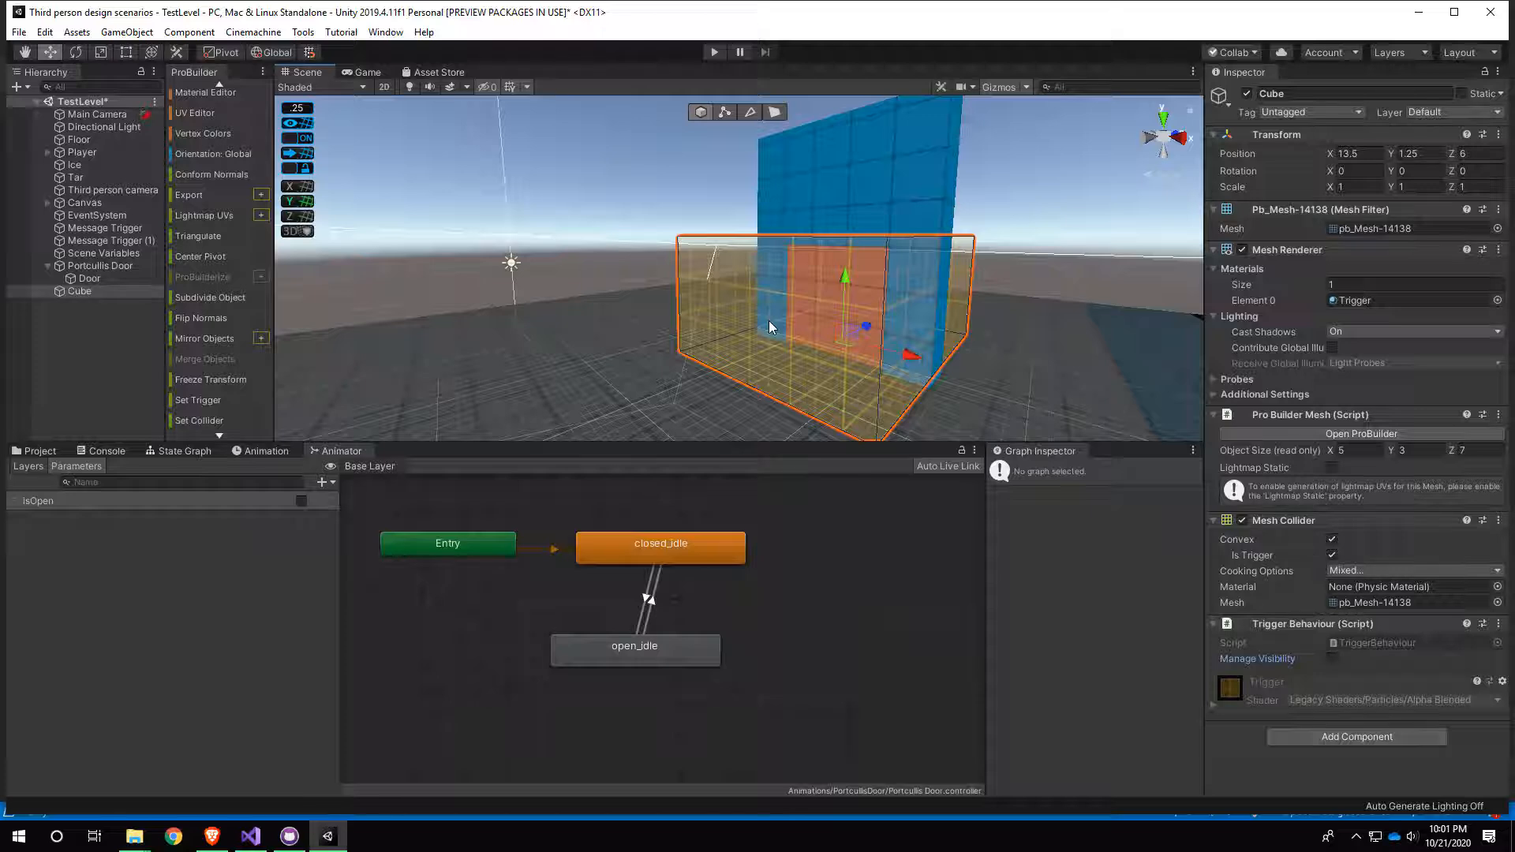
alt+drag(680, 349, 621, 360)
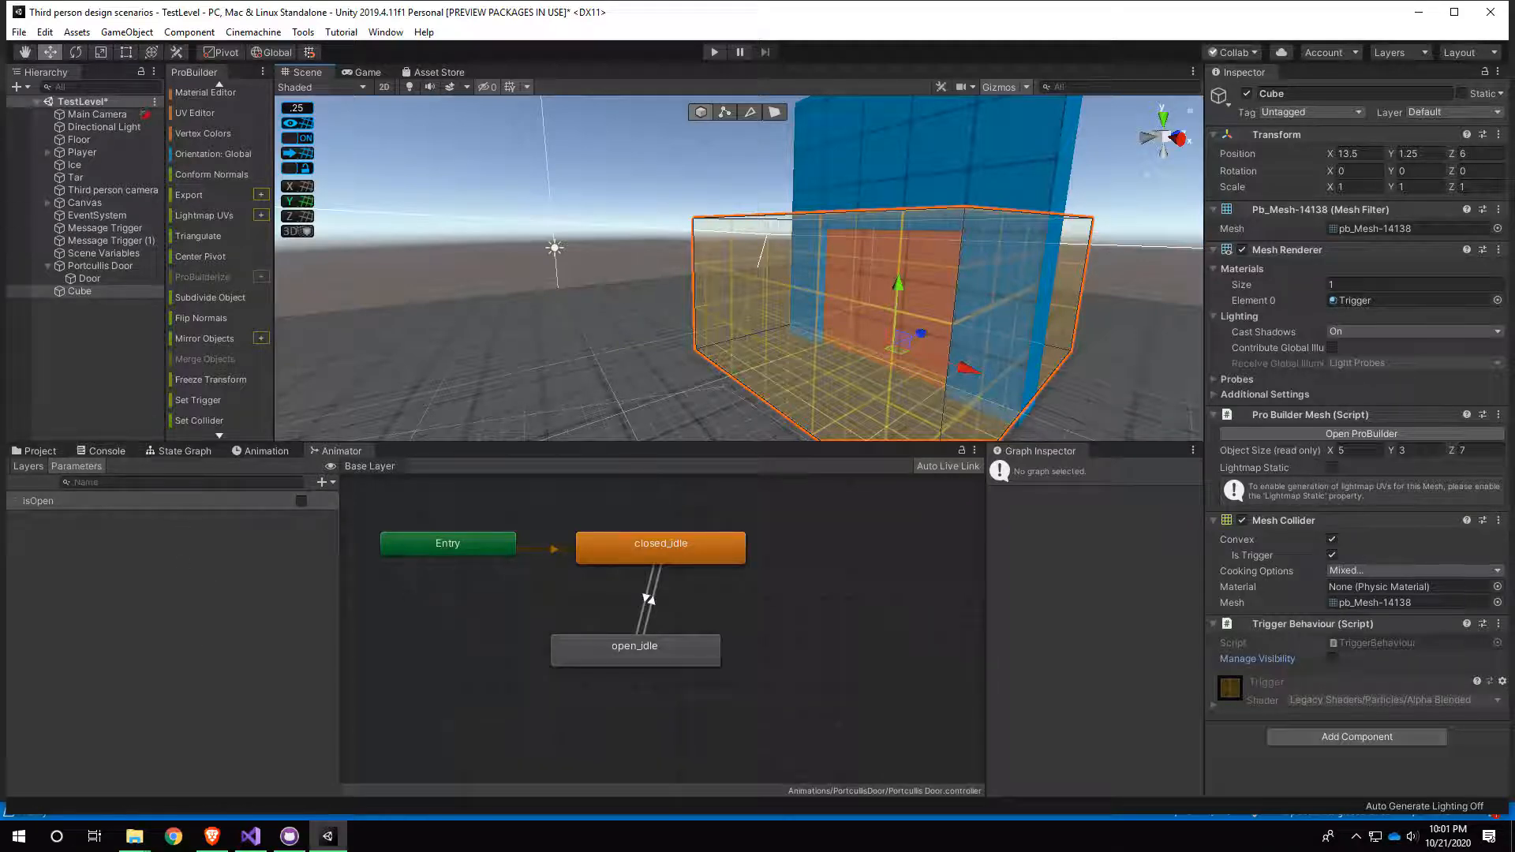
Step: Save the TestLevel scene and the project
click(19, 32)
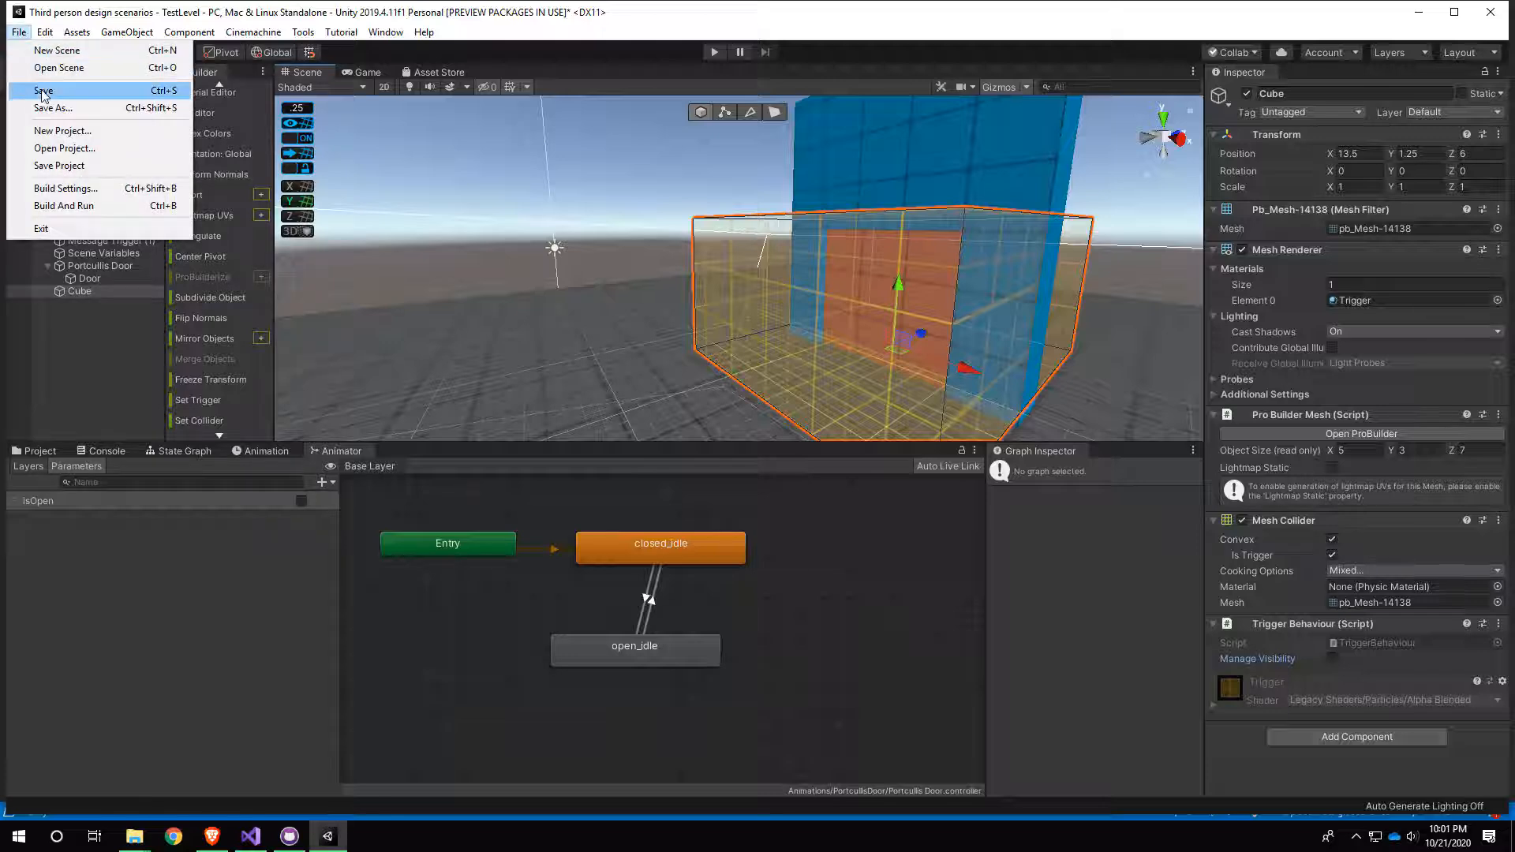
click(40, 88)
click(19, 32)
click(47, 162)
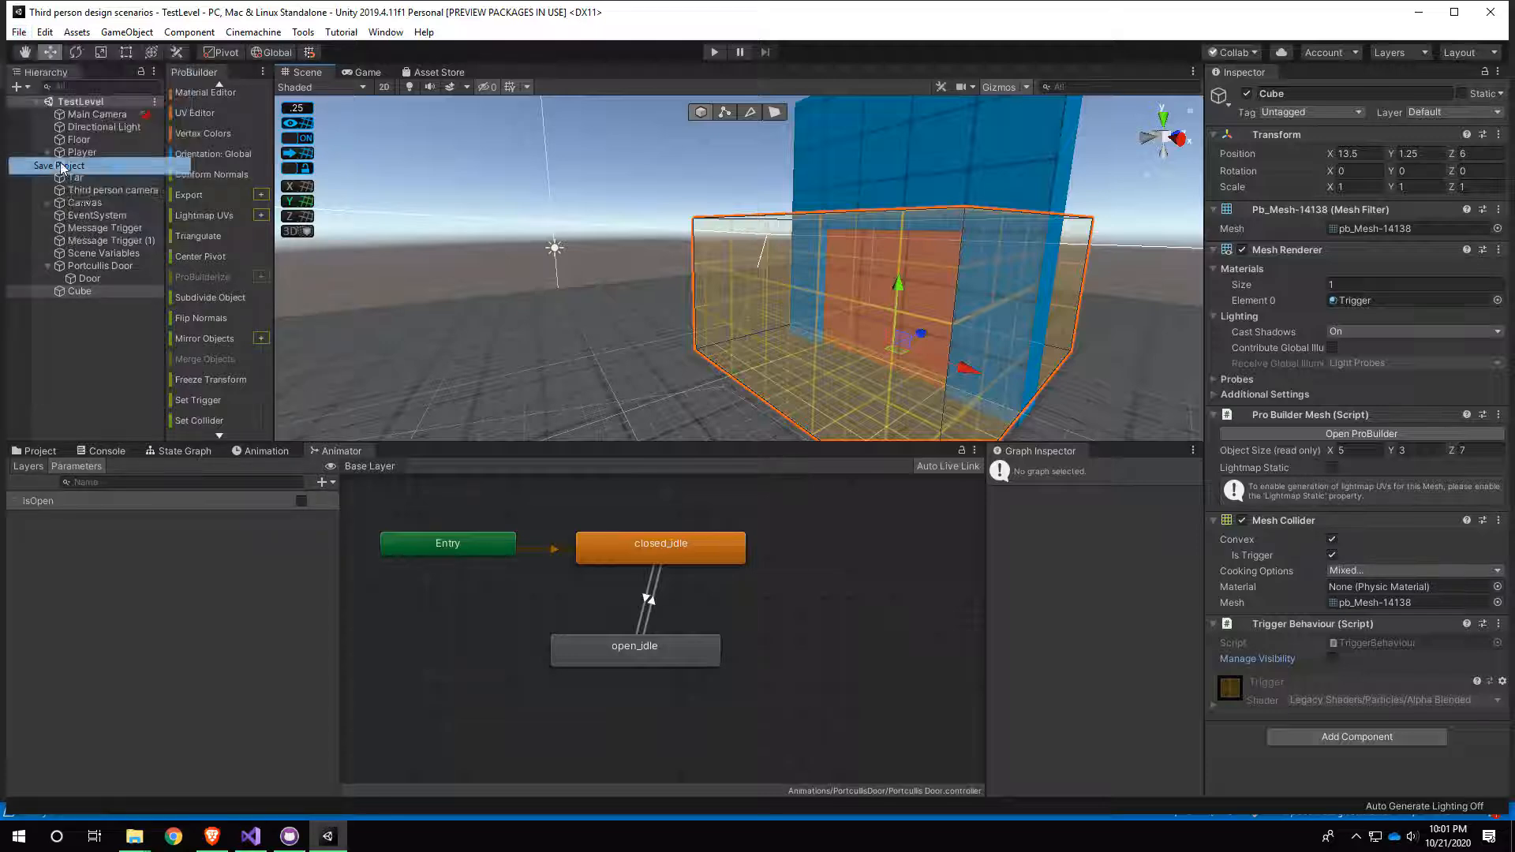
Step: Switch to GitHub Desktop and enter the commit summary "set up animation paremeter for transitioning between open and closed states"
click(290, 835)
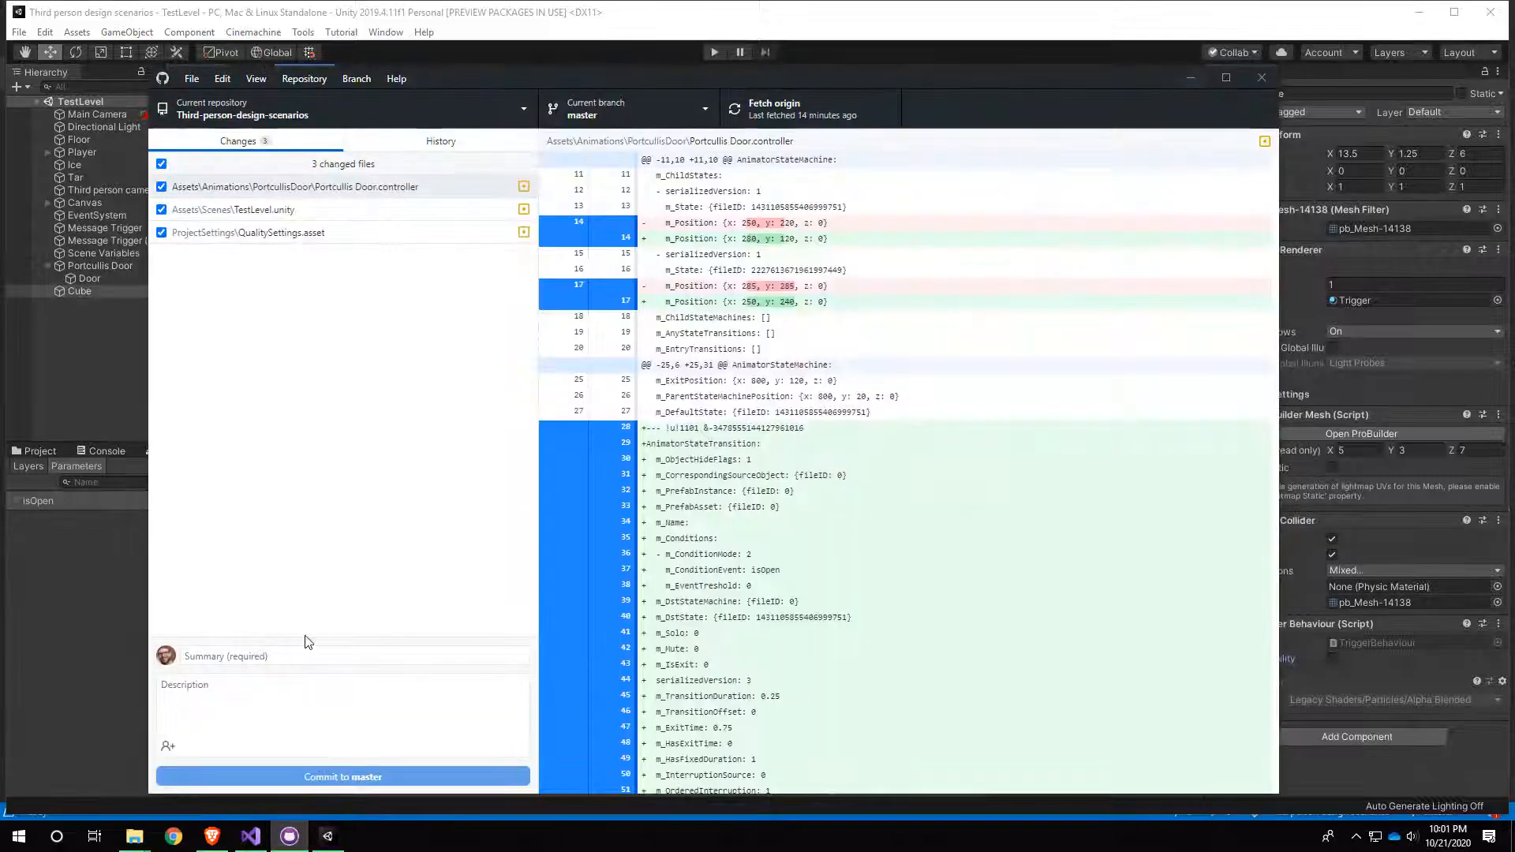
click(316, 656)
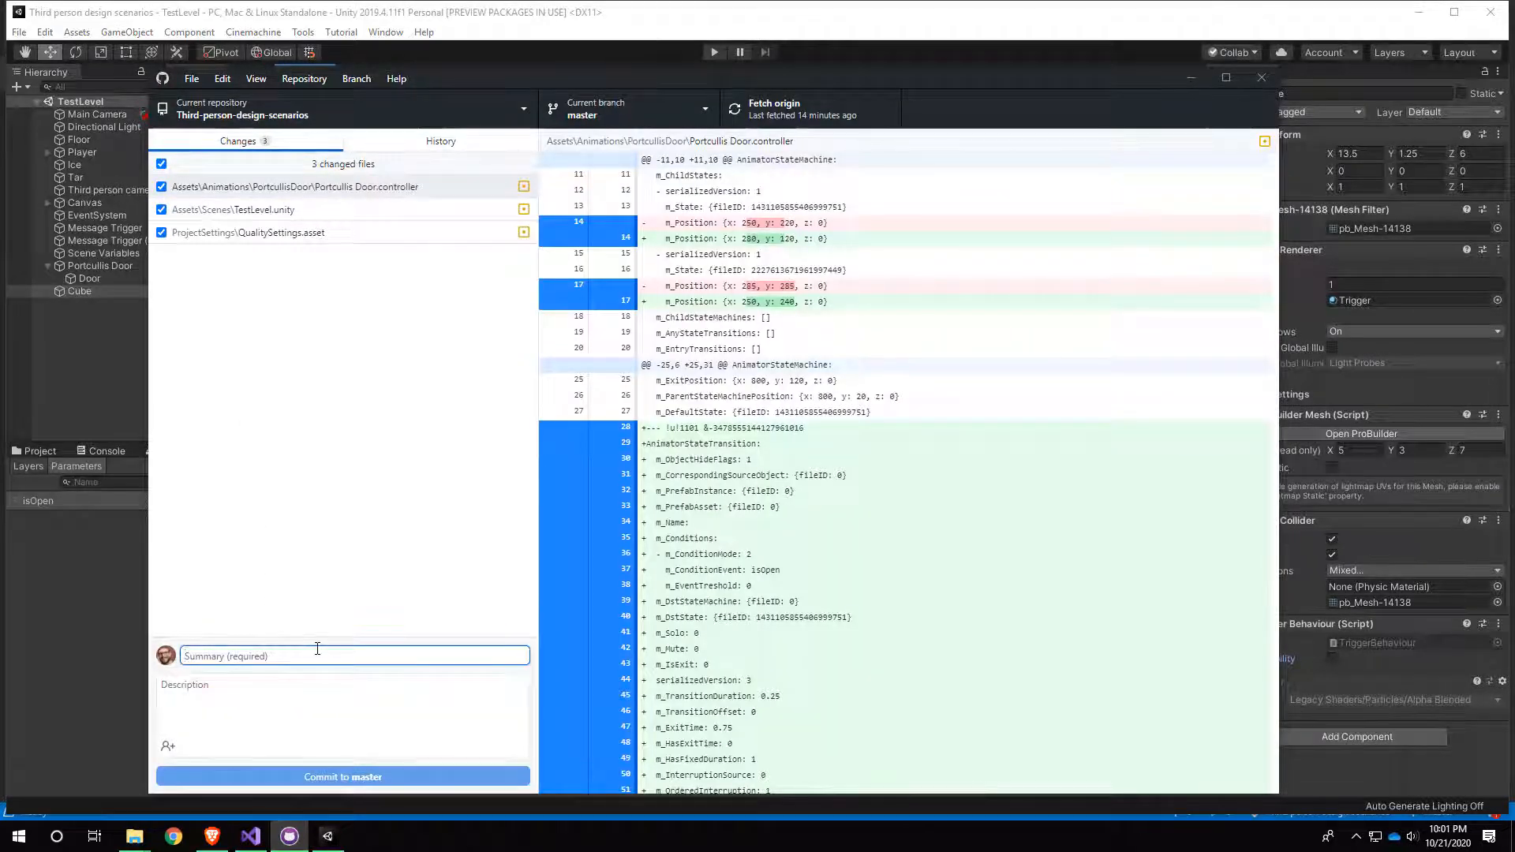
text(set)
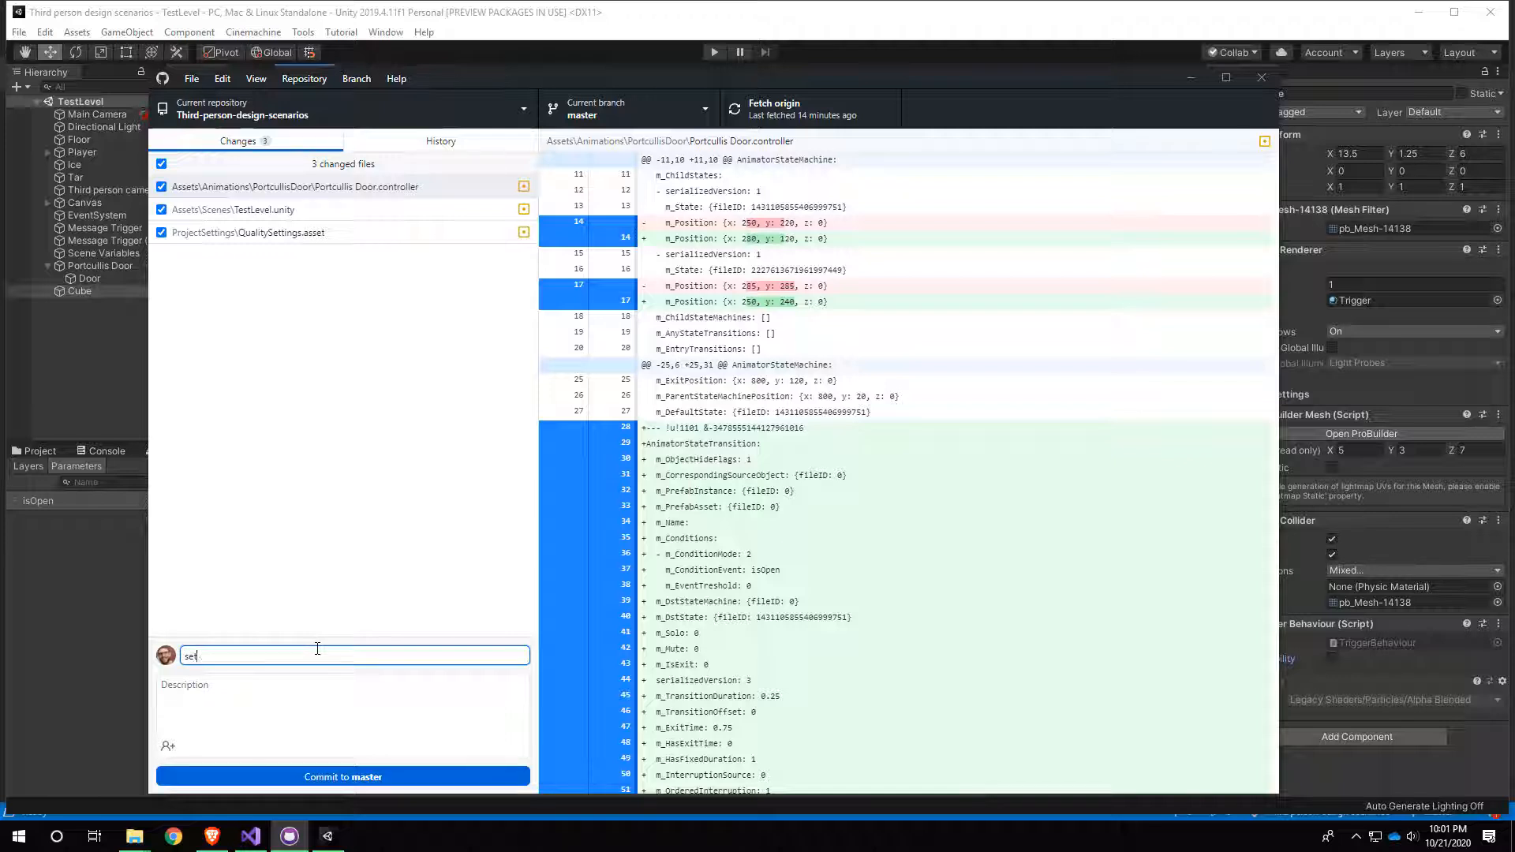
text( up animation paremeter for transitioning between op)
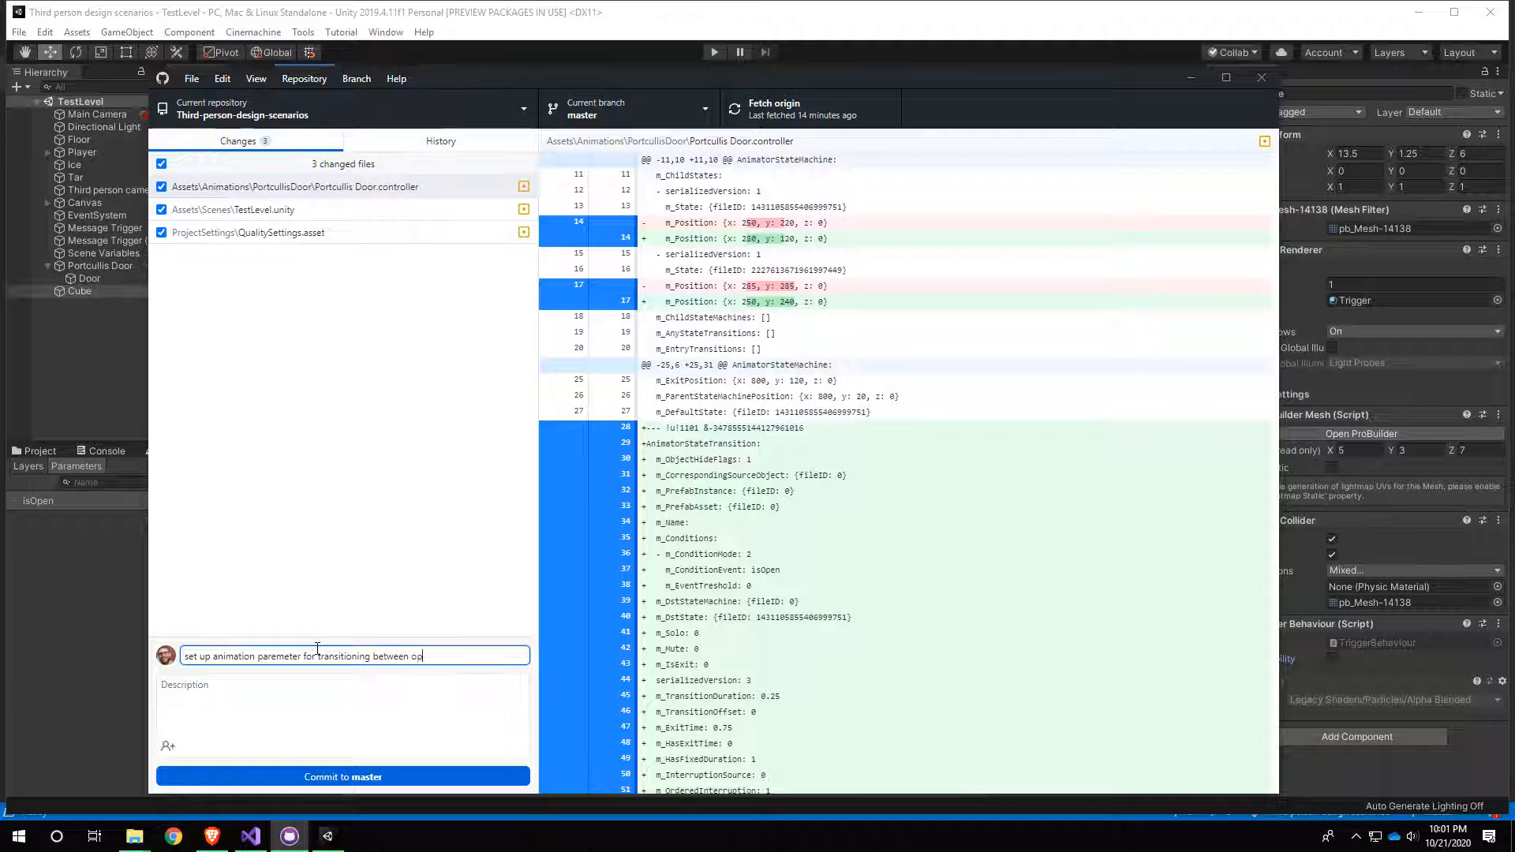
text(en and closed states)
Step: Commit the changes to master with the description "And added a trigger to the door." and push the commit to origin
click(378, 699)
click(503, 656)
click(299, 691)
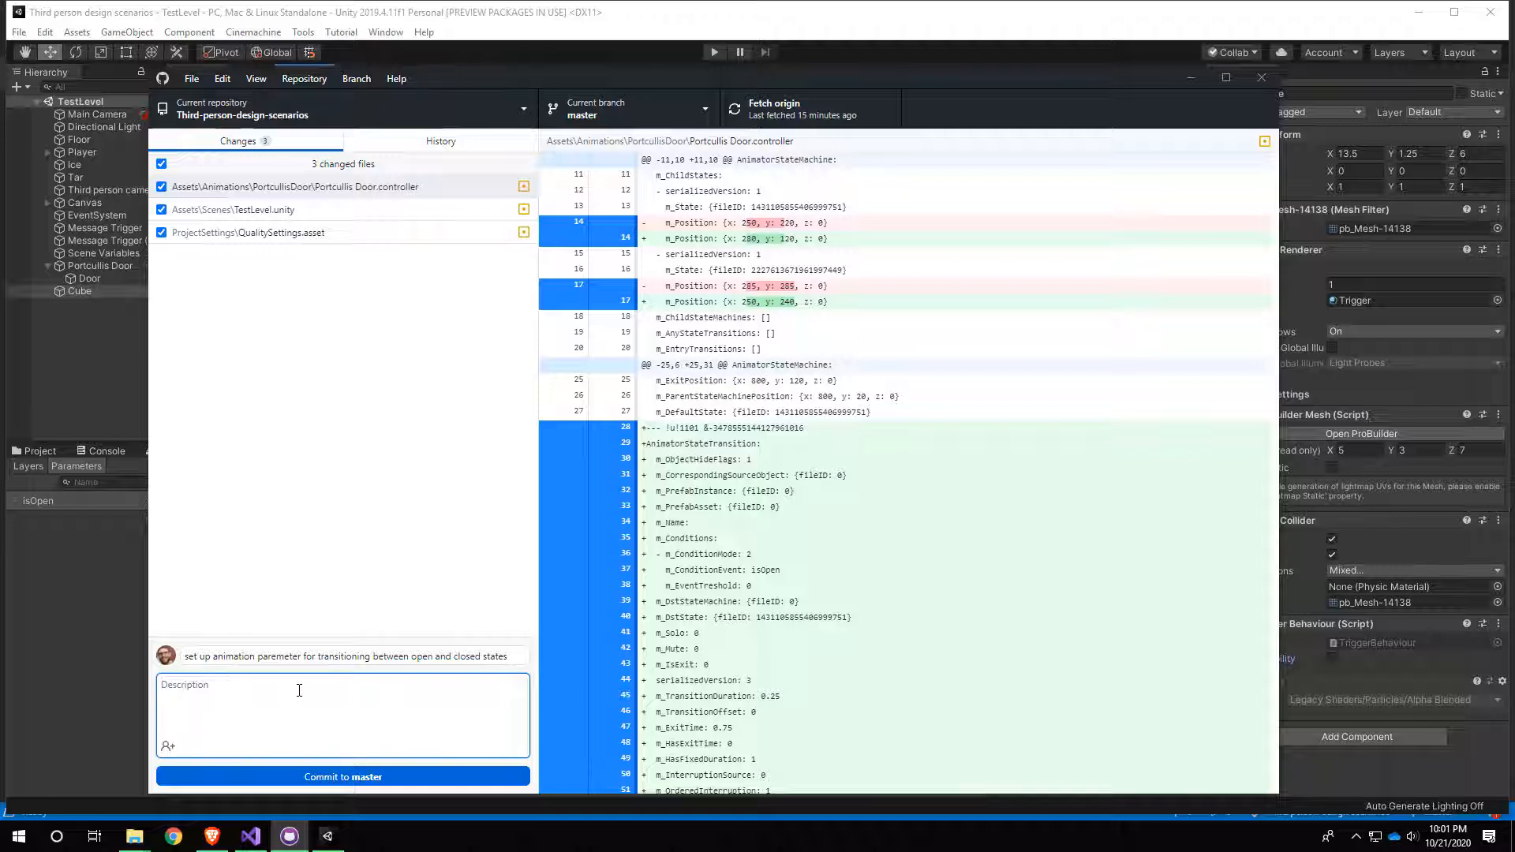
text(And added a trigger to the door.)
click(342, 775)
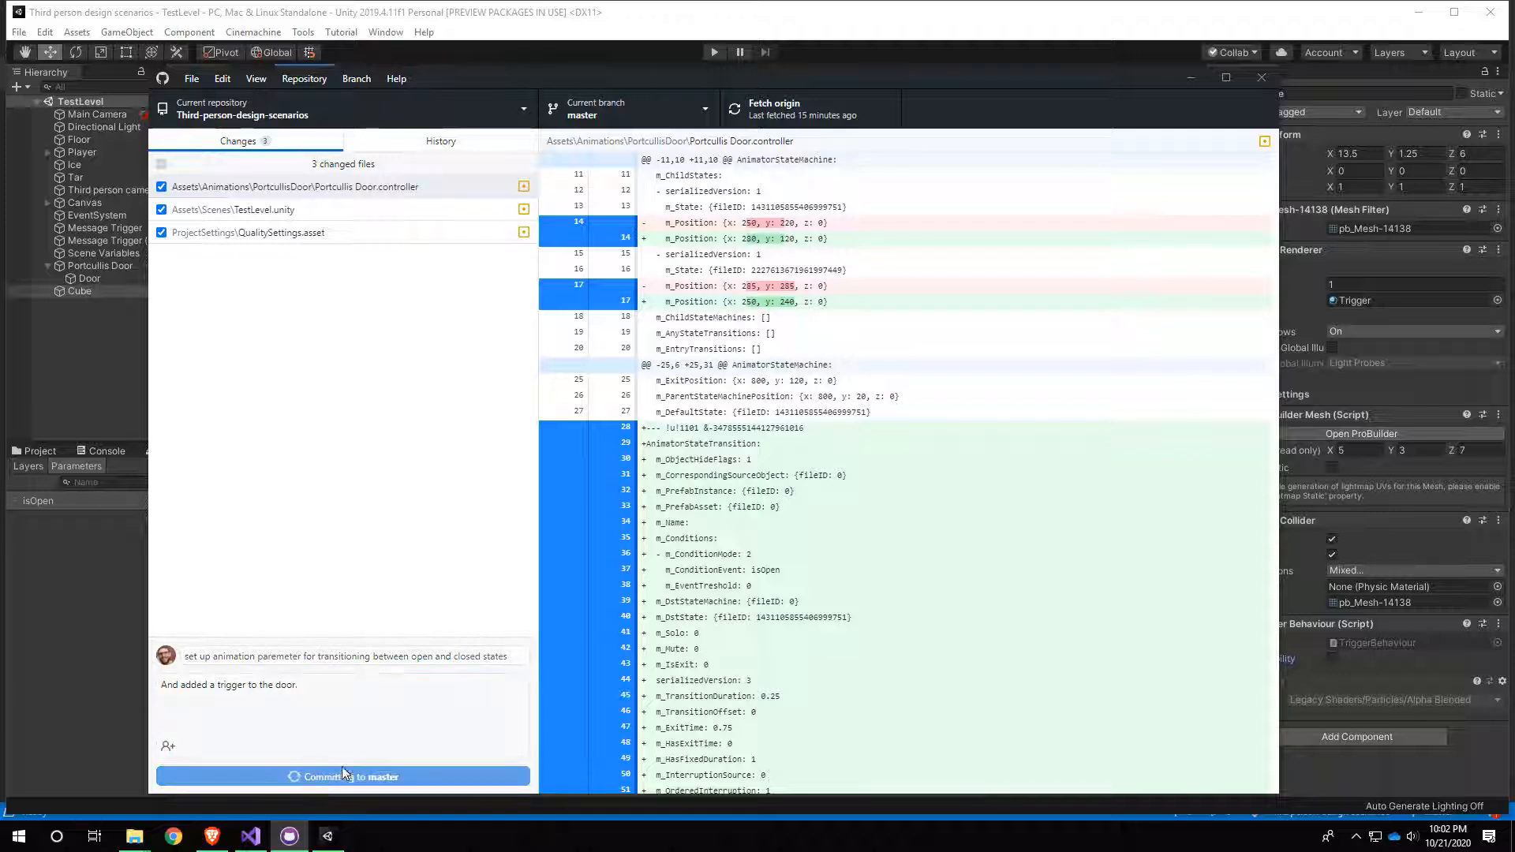
click(840, 106)
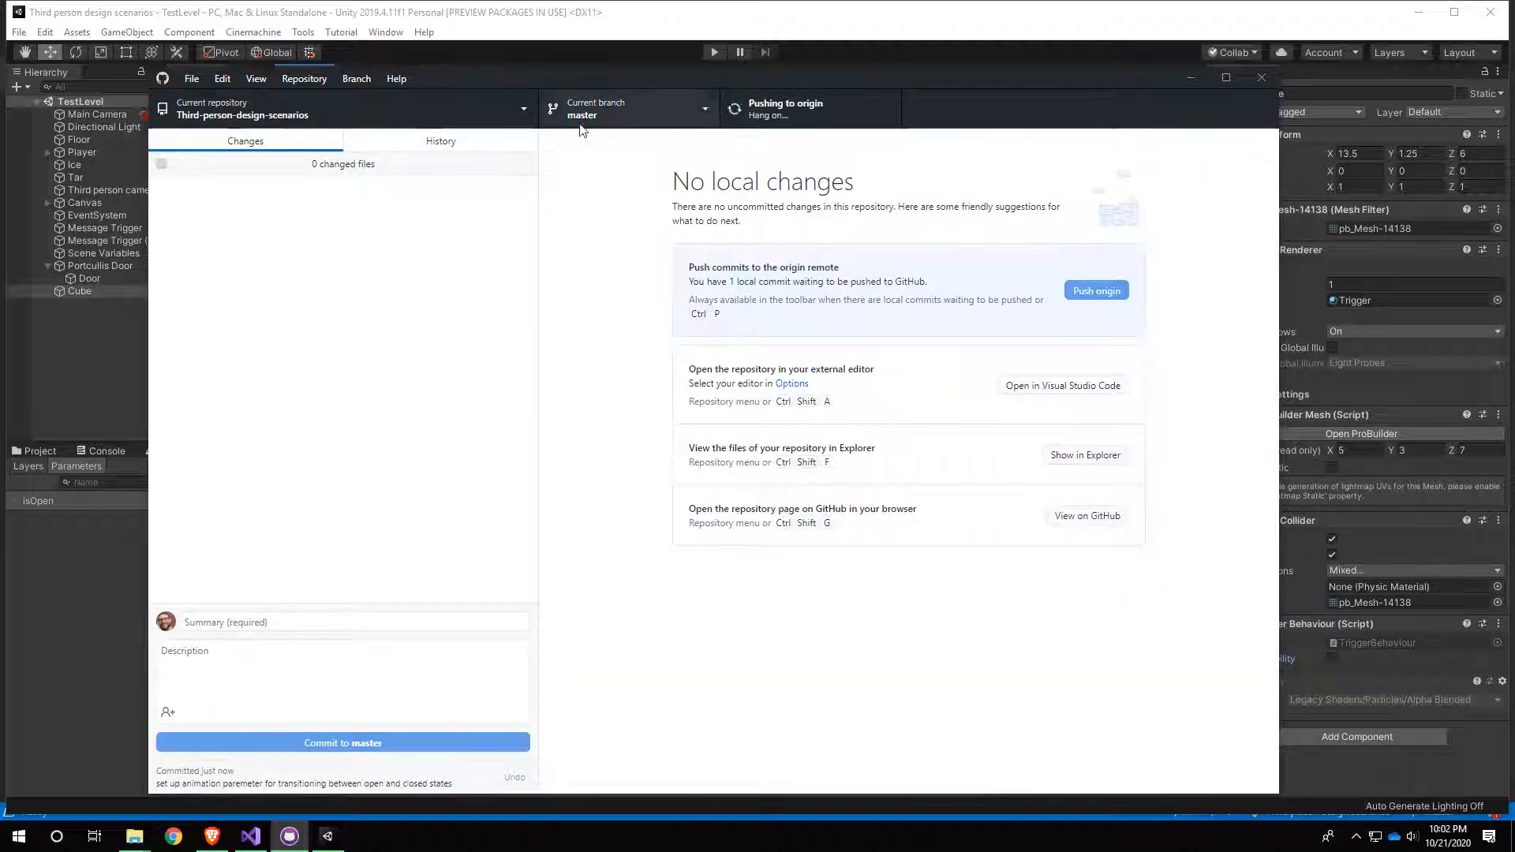